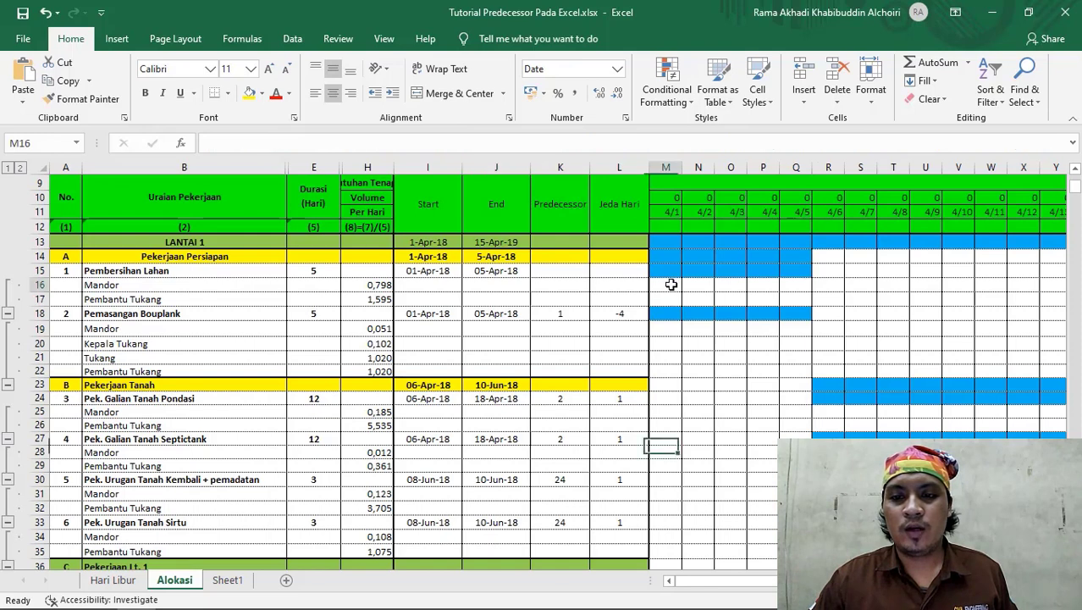
Step: Try a duration of 6 days for Pembersihan Lahan in E15, and restore it to 5 days
{"action": "left_click_drag", "start_coordinate": [670, 269], "coordinate": [819, 265]}
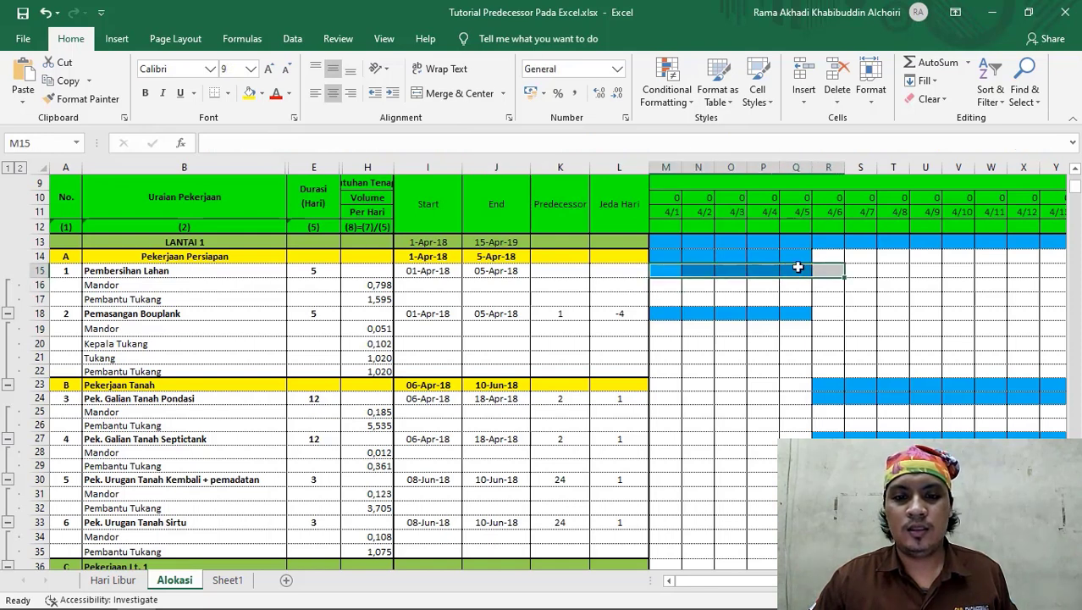
{"action": "left_click", "coordinate": [316, 275]}
{"action": "type", "text": "6"}
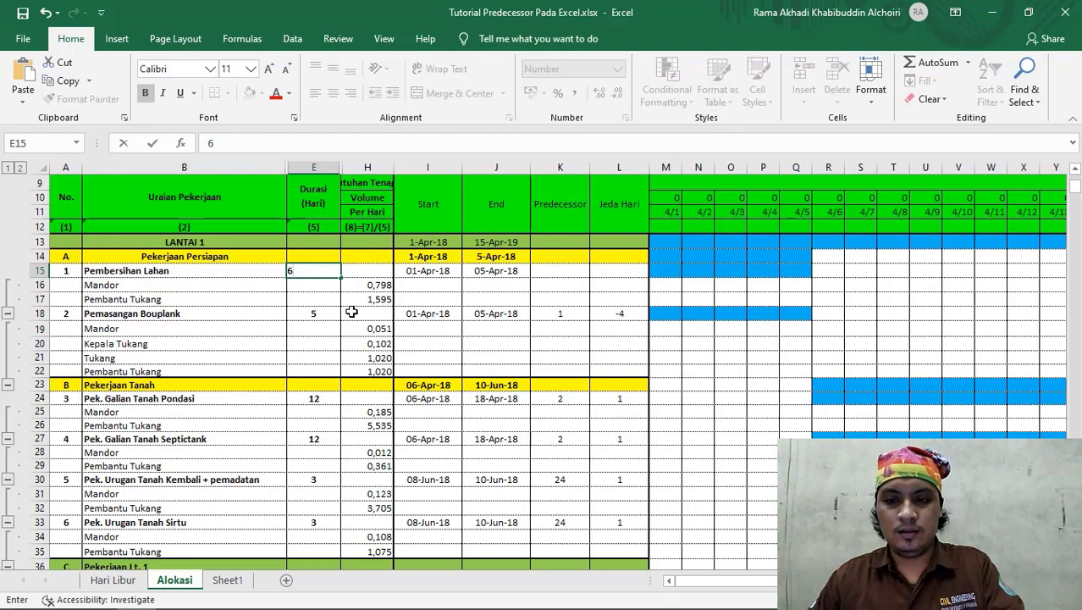
{"action": "key", "text": "Return"}
{"action": "left_click", "coordinate": [326, 274]}
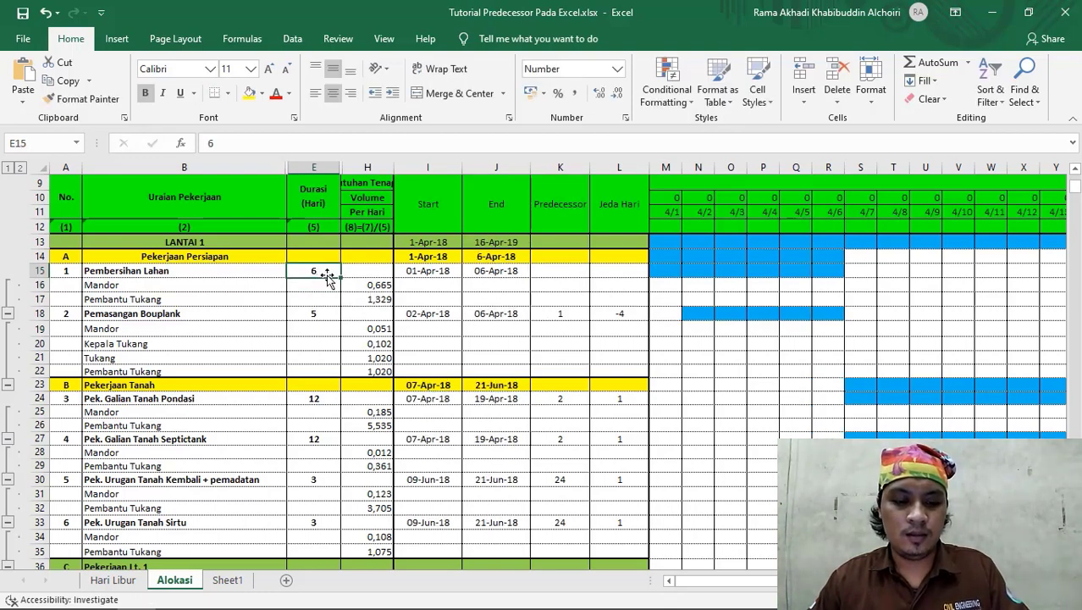
{"action": "type", "text": "5"}
{"action": "key", "text": "Return"}
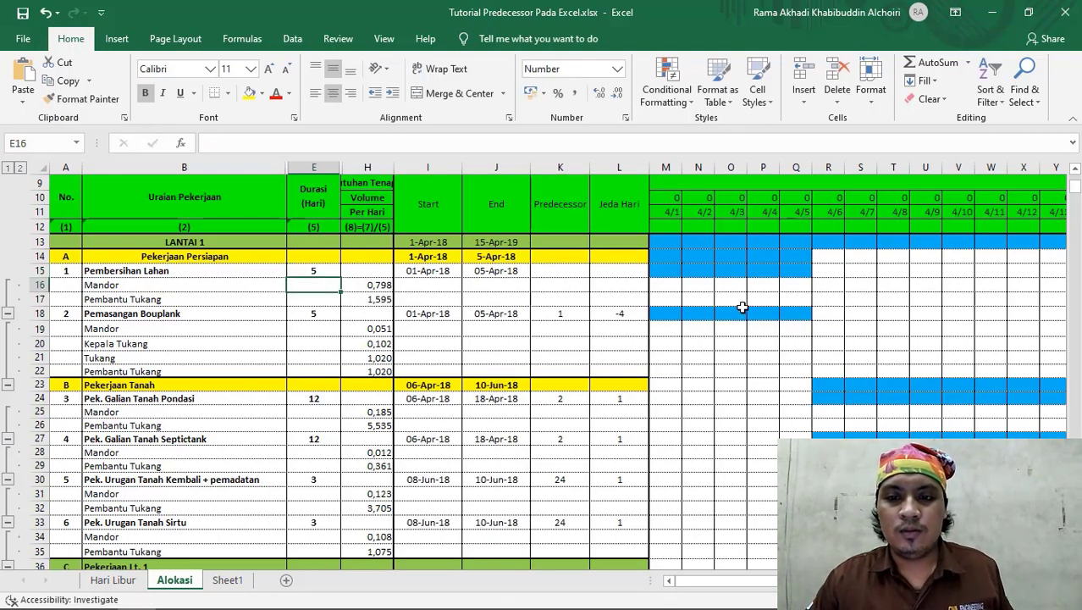
{"action": "left_click", "coordinate": [659, 287]}
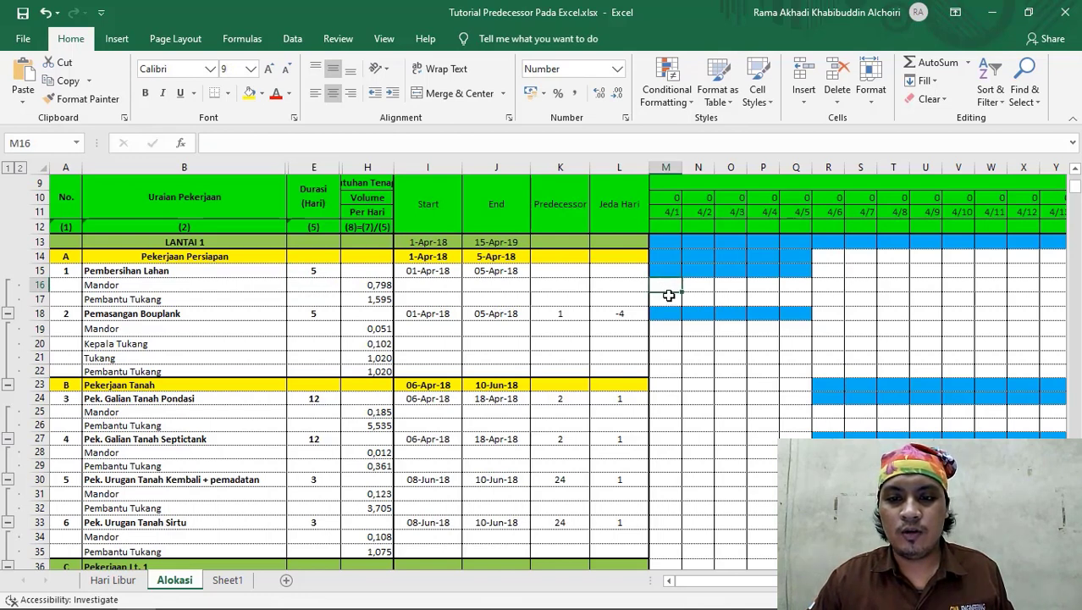
{"action": "left_click", "coordinate": [671, 328]}
{"action": "left_click", "coordinate": [672, 347]}
{"action": "left_click", "coordinate": [673, 370]}
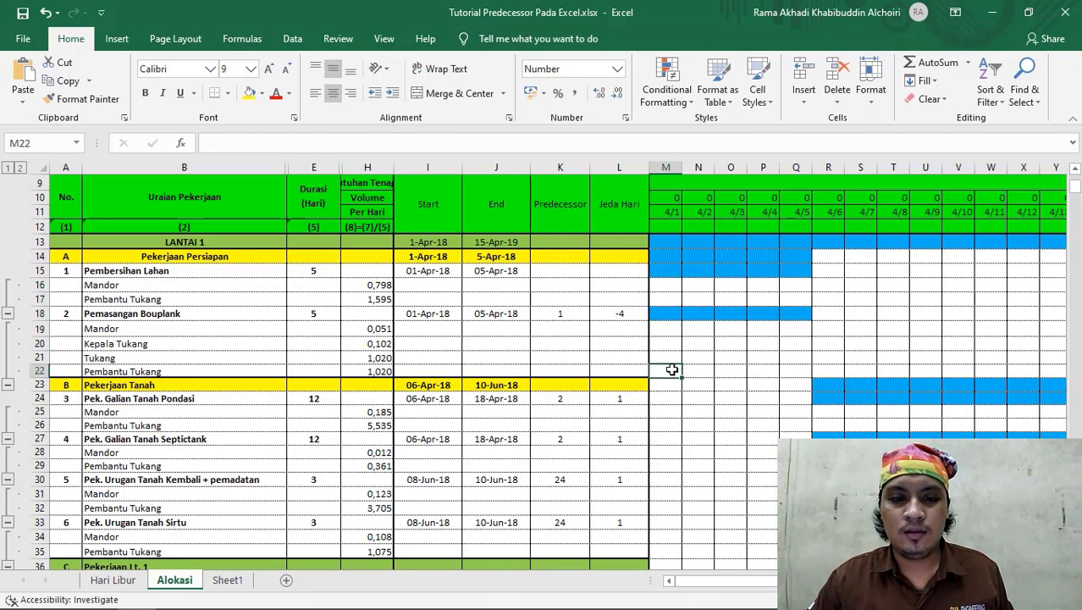
{"action": "left_click", "coordinate": [673, 327]}
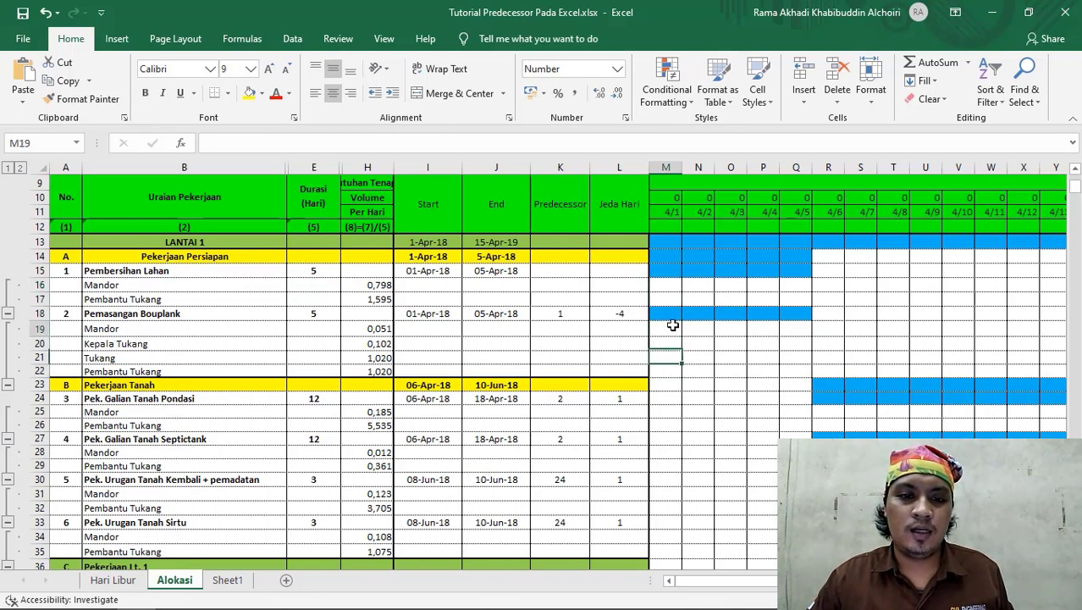
{"action": "left_click", "coordinate": [379, 331]}
{"action": "left_click", "coordinate": [663, 330]}
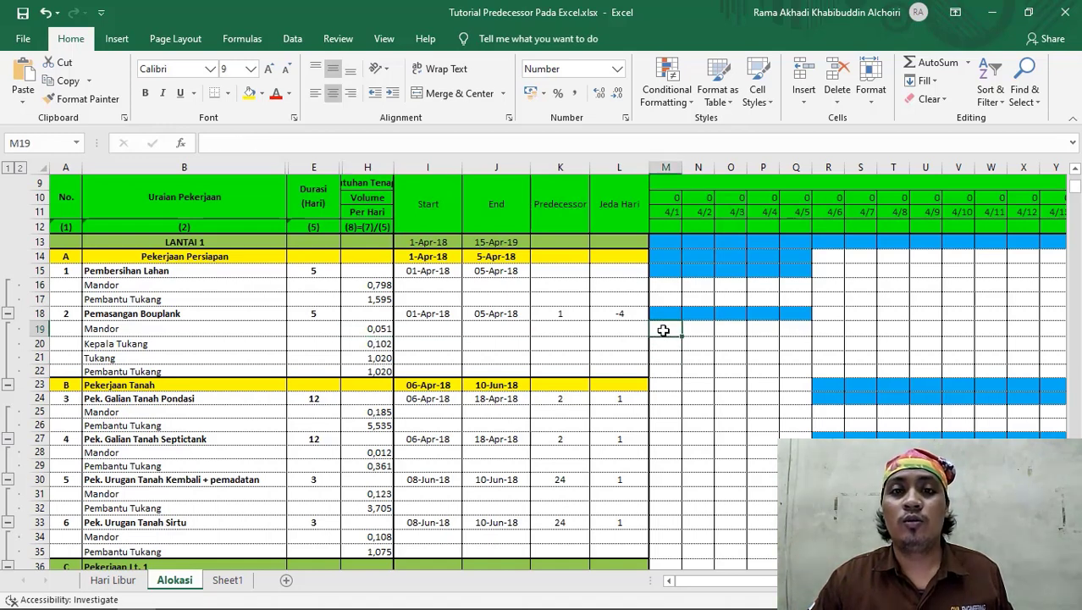
Step: Try the direct reference =H16 in M16 for the Mandor row, and clear the cell
{"action": "left_click", "coordinate": [675, 283]}
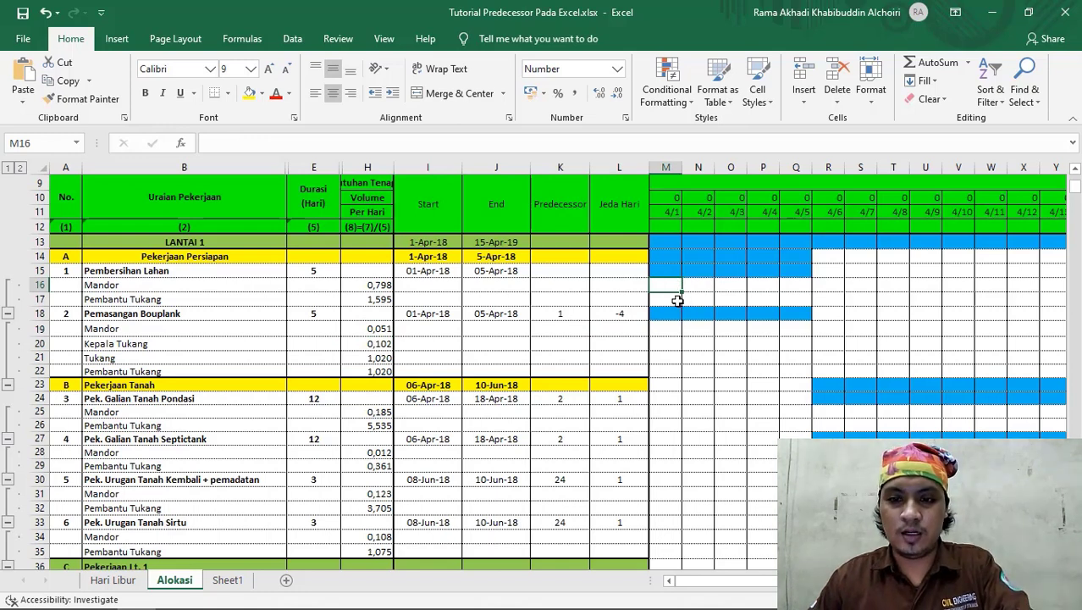
{"action": "type", "text": "="}
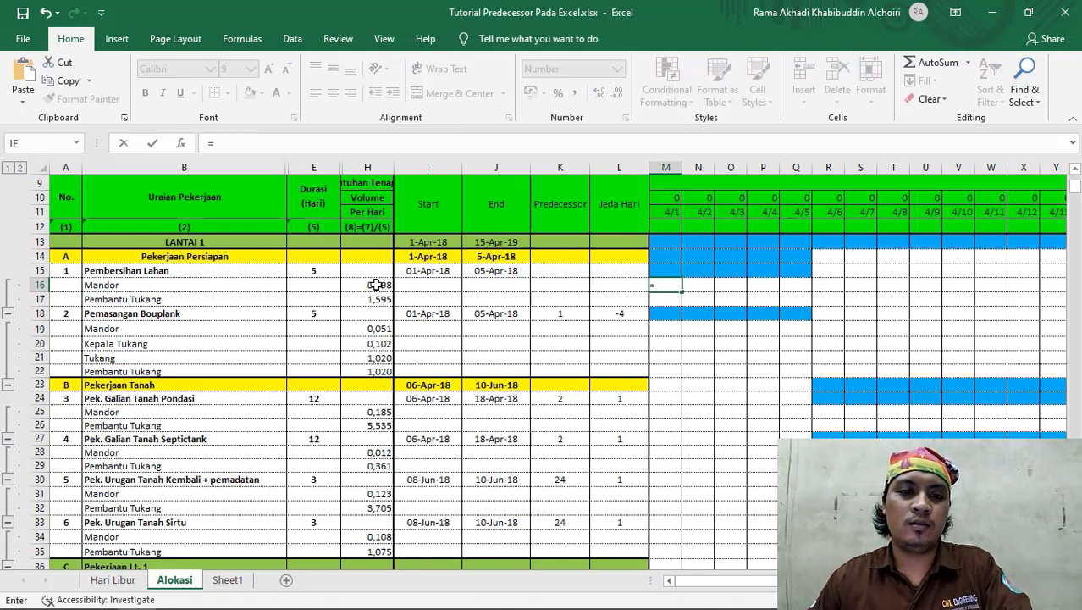
{"action": "left_click", "coordinate": [376, 287]}
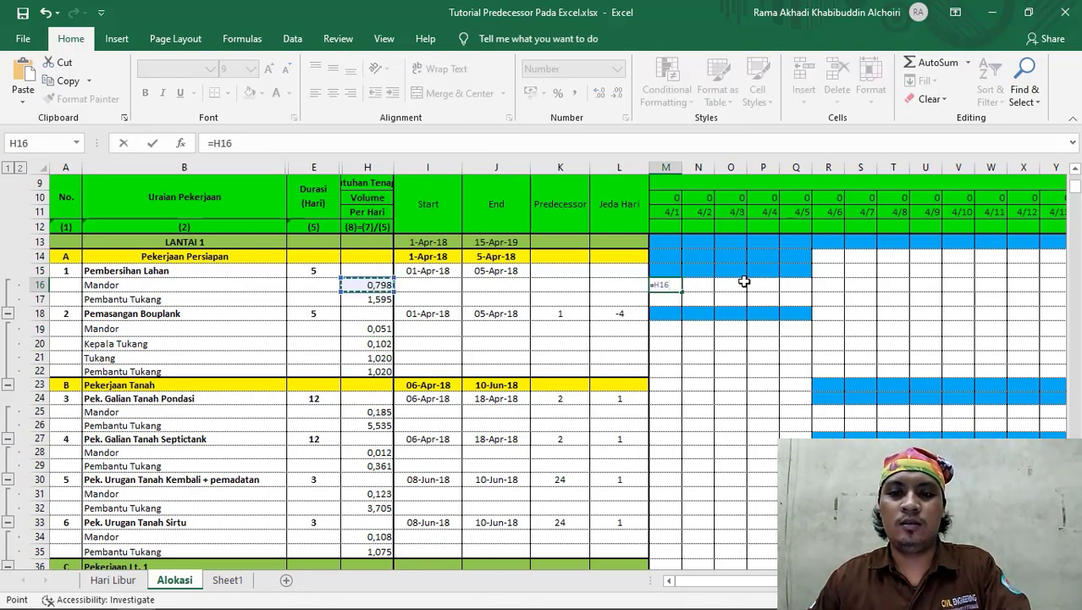
{"action": "key", "text": "Return"}
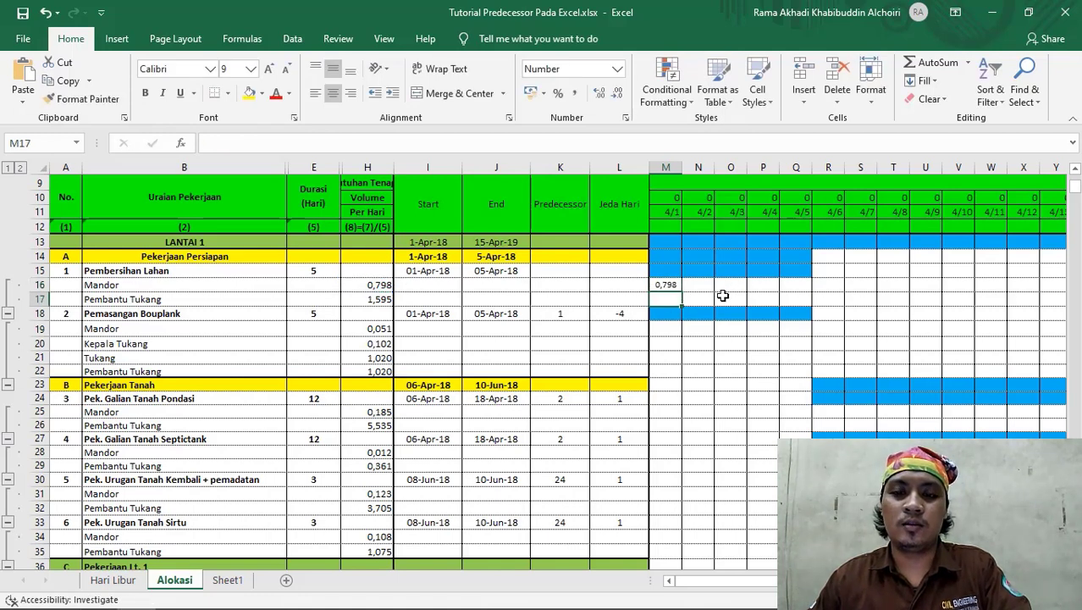
{"action": "left_click", "coordinate": [671, 285]}
{"action": "key", "text": "Delete"}
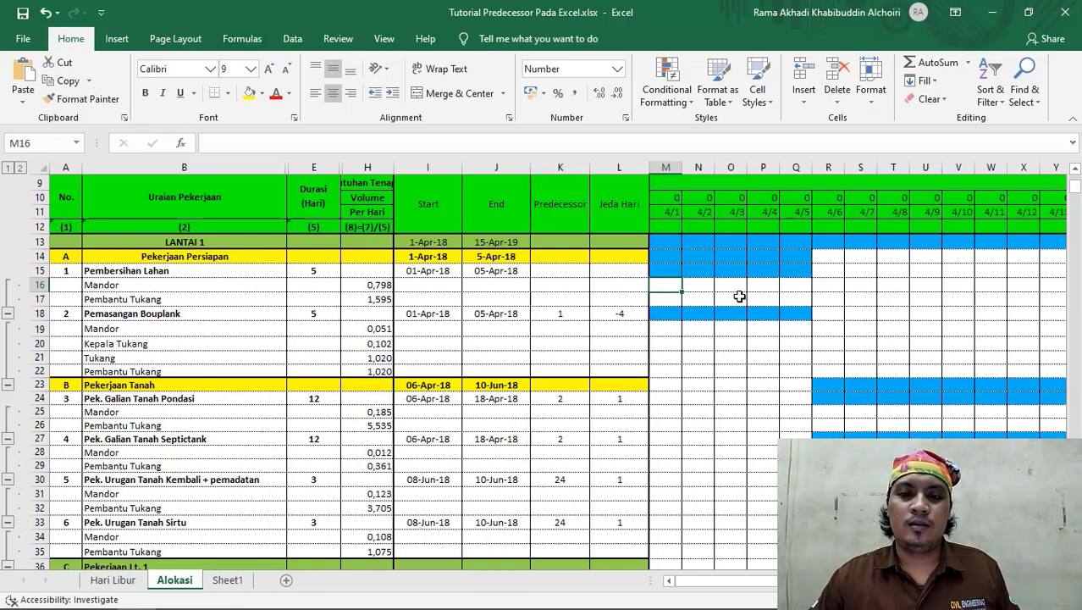
Step: Begin an IF formula in M16 with the row-locked logical test M$10=1
{"action": "left_click", "coordinate": [38, 285]}
{"action": "left_click", "coordinate": [667, 288]}
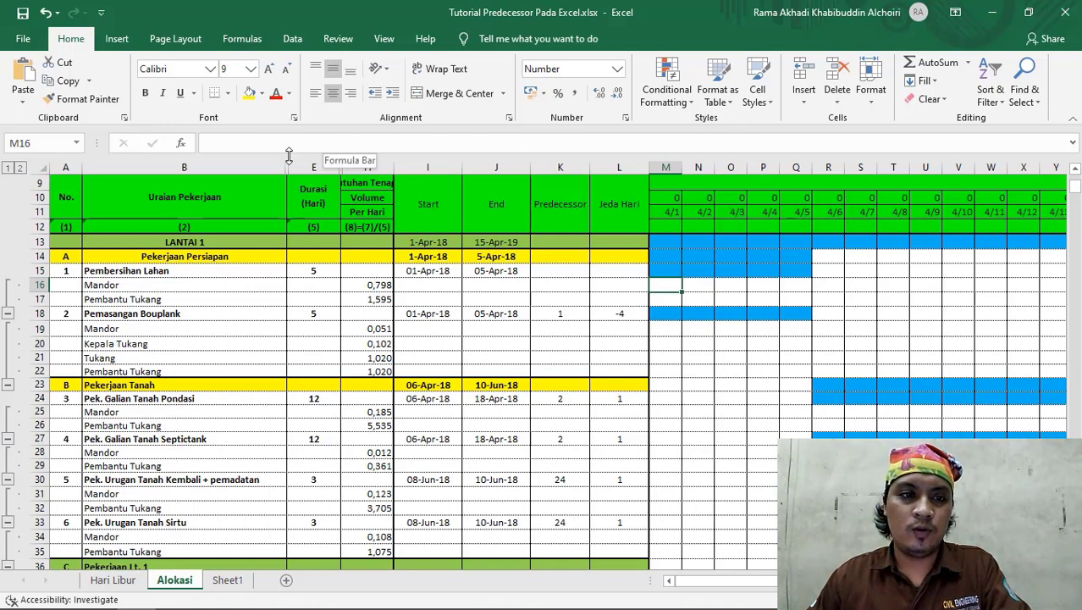
{"action": "left_click", "coordinate": [236, 145]}
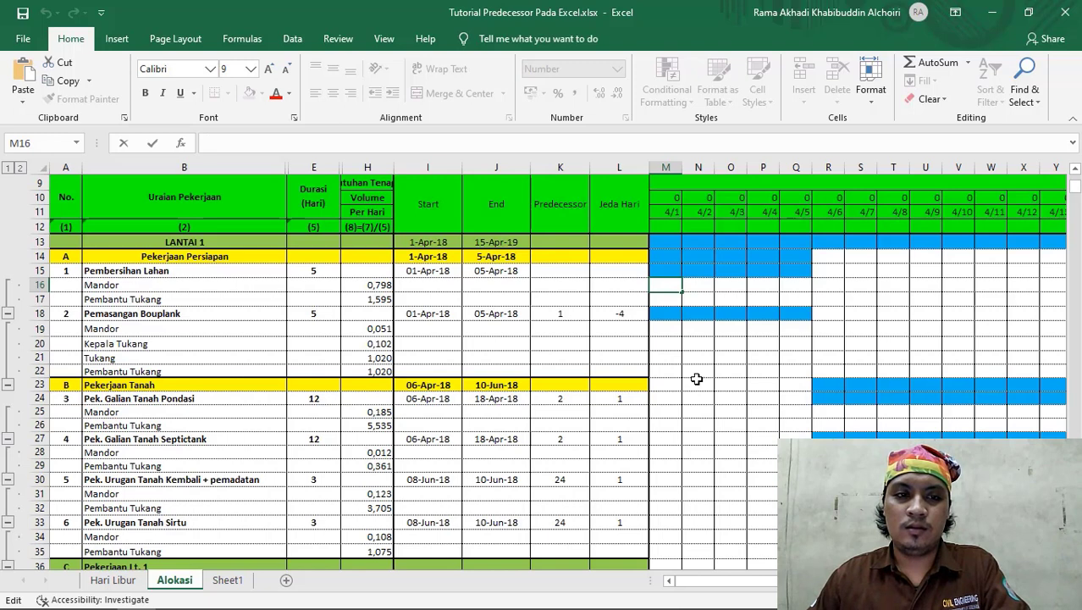
{"action": "type", "text": "="}
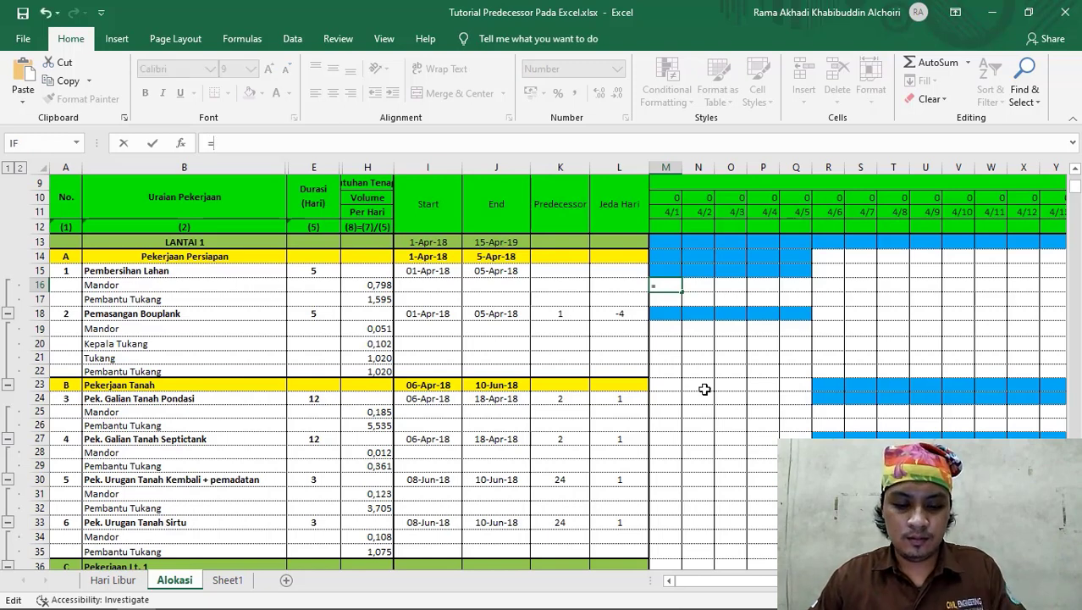
{"action": "type", "text": "if"}
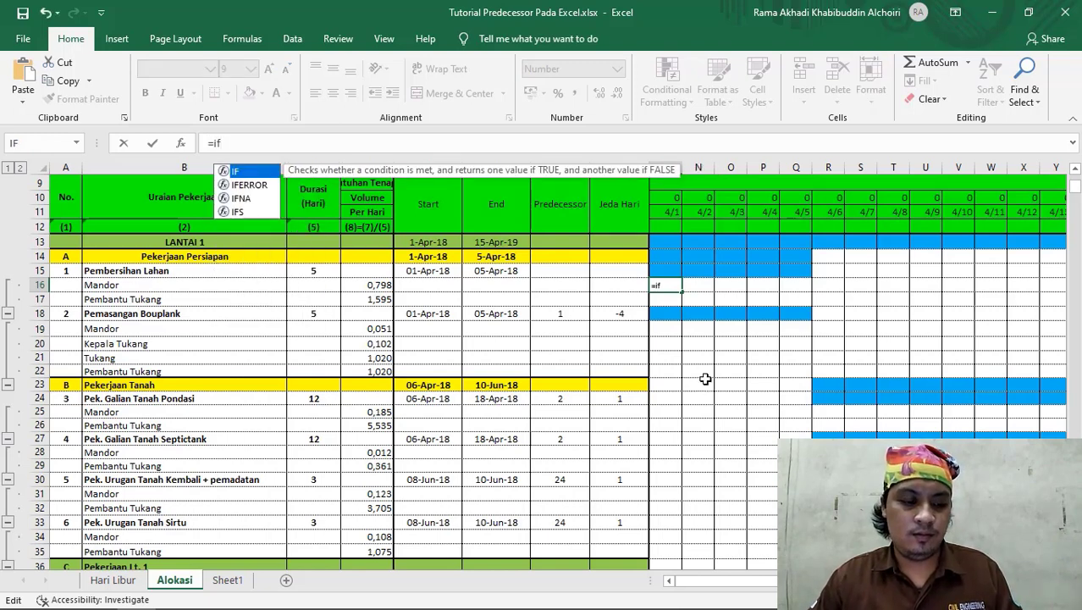
{"action": "key", "text": "Tab"}
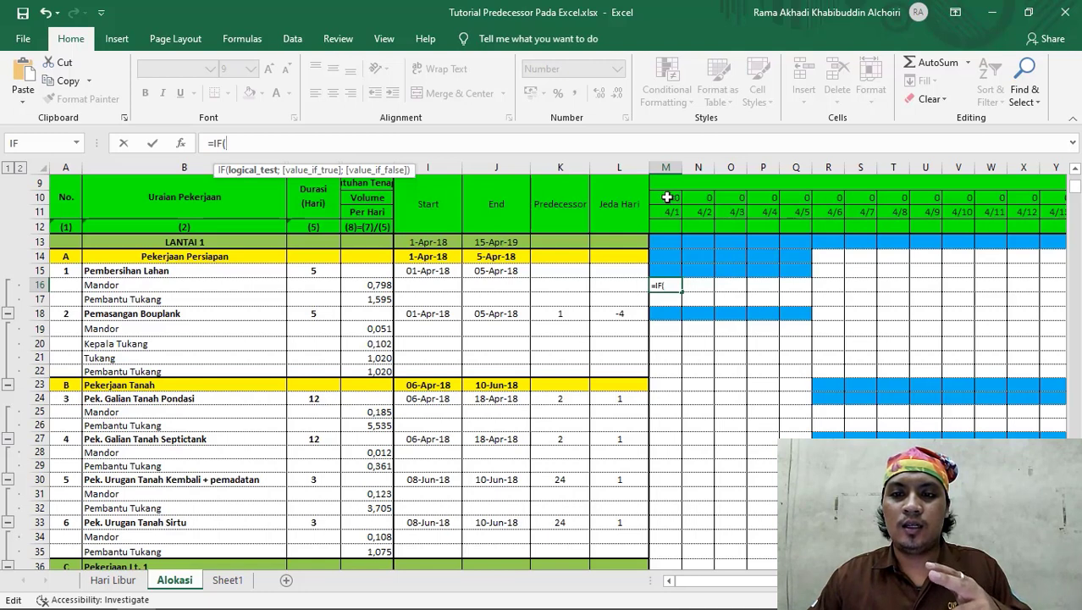
{"action": "mouse_move", "coordinate": [665, 197]}
{"action": "left_mouse_down"}
{"action": "mouse_move", "coordinate": [868, 196]}
{"action": "mouse_move", "coordinate": [673, 197]}
{"action": "left_mouse_up"}
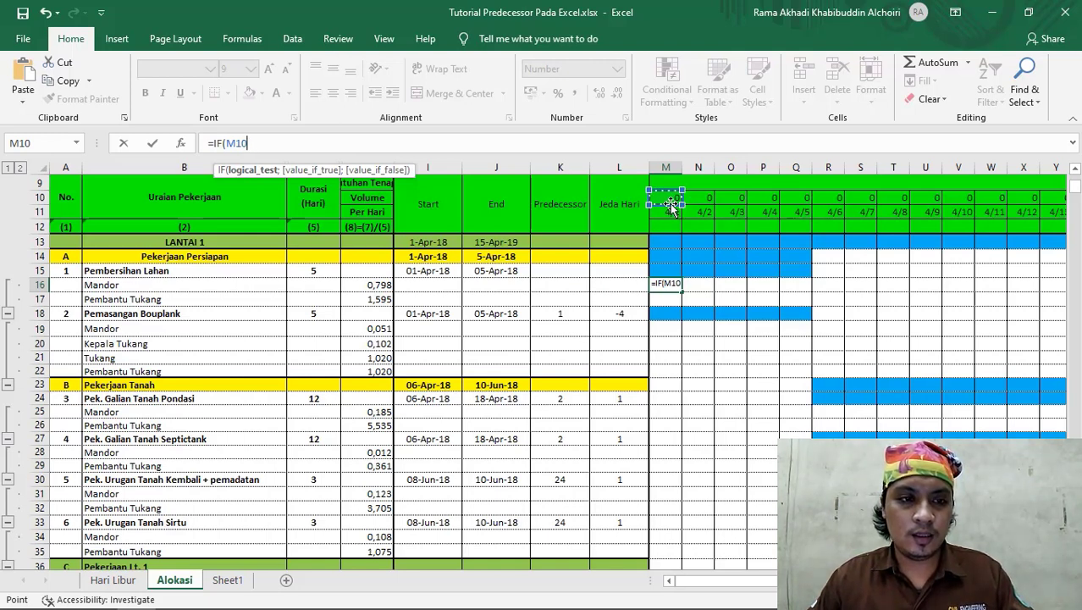
{"action": "key", "text": "F4"}
{"action": "key", "text": "F4"}
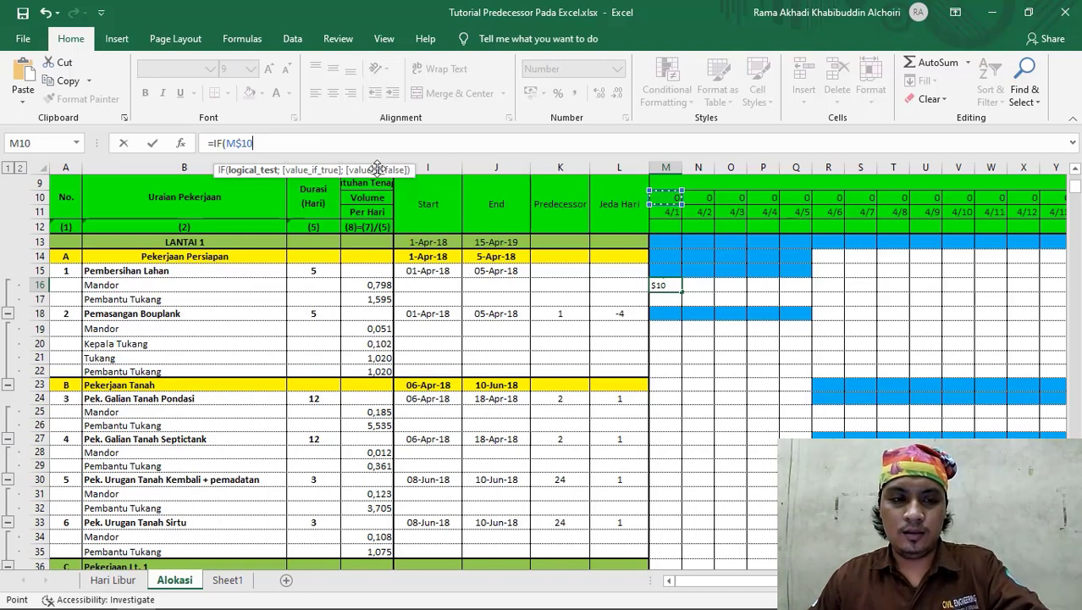
{"action": "type", "text": "=1"}
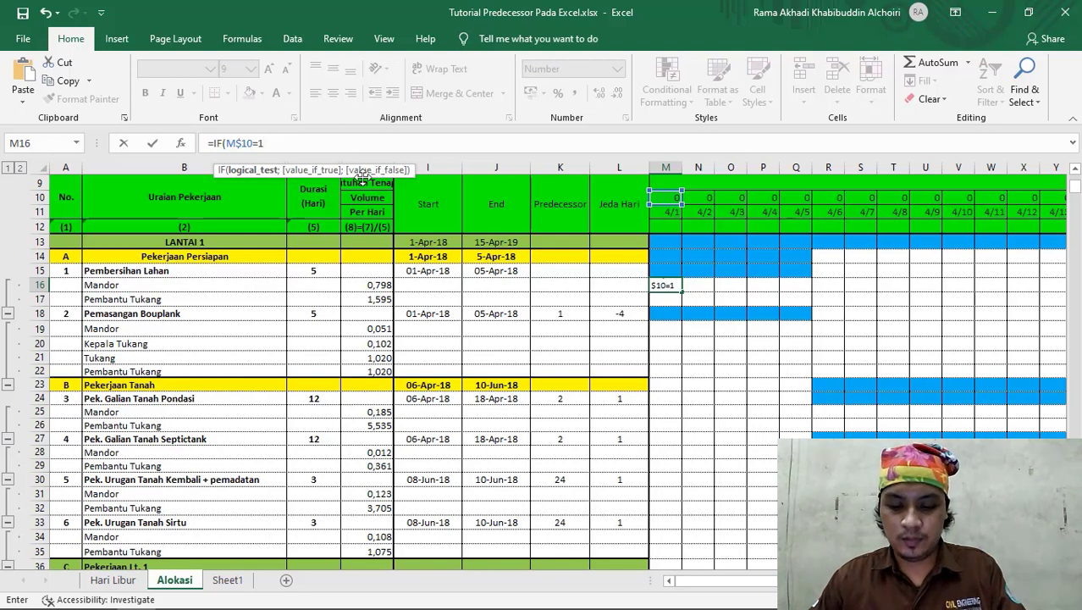
{"action": "type", "text": ";"}
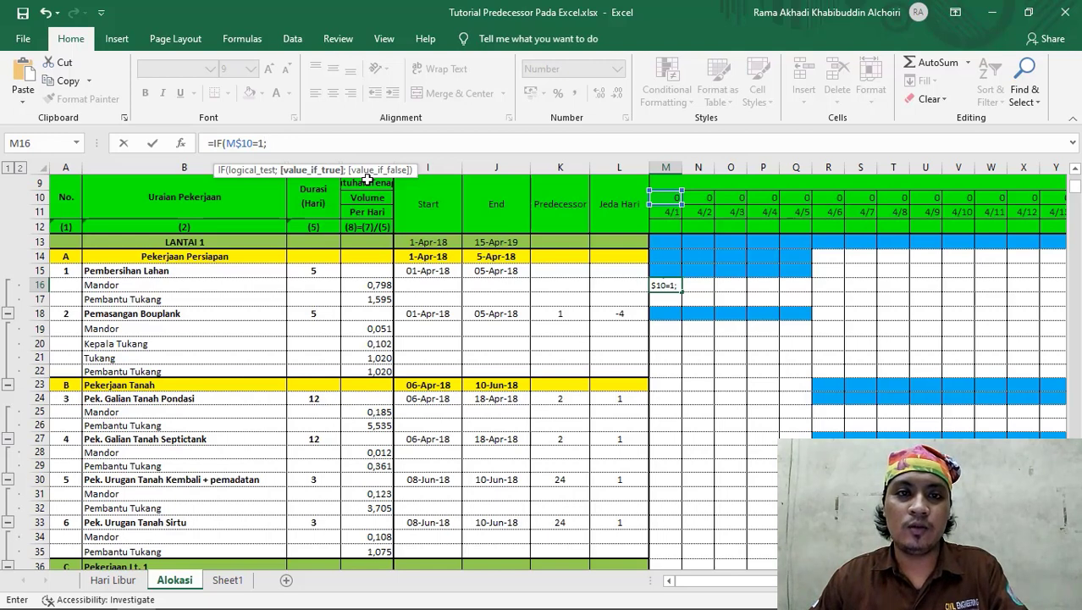
Step: Set the IF formula's true result to empty text "", and nest an IF with an AND test as its false argument
{"action": "type", "text": "\"\""}
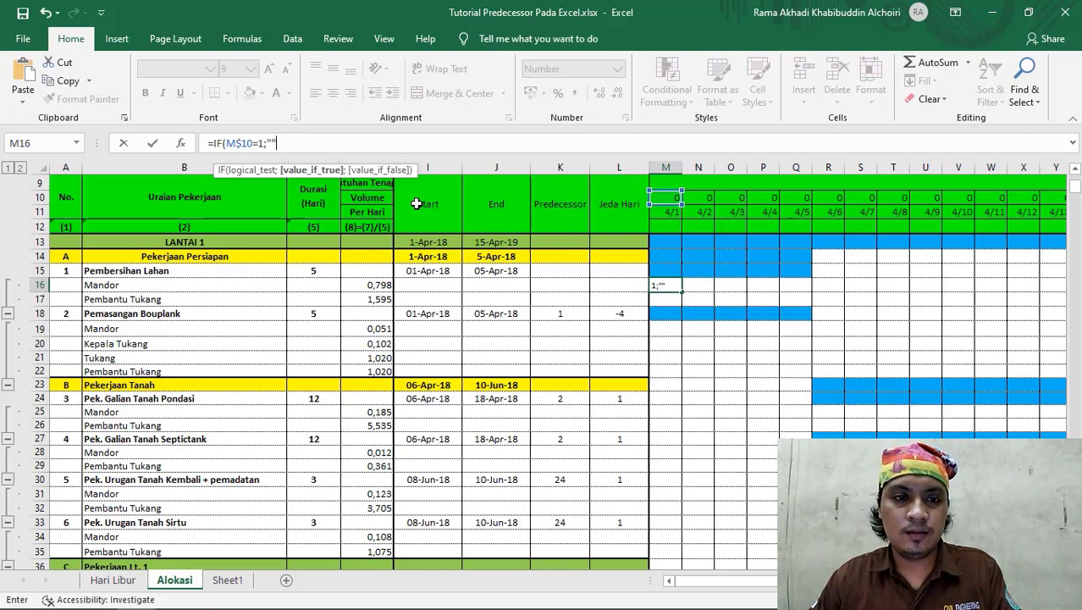
{"action": "type", "text": ";"}
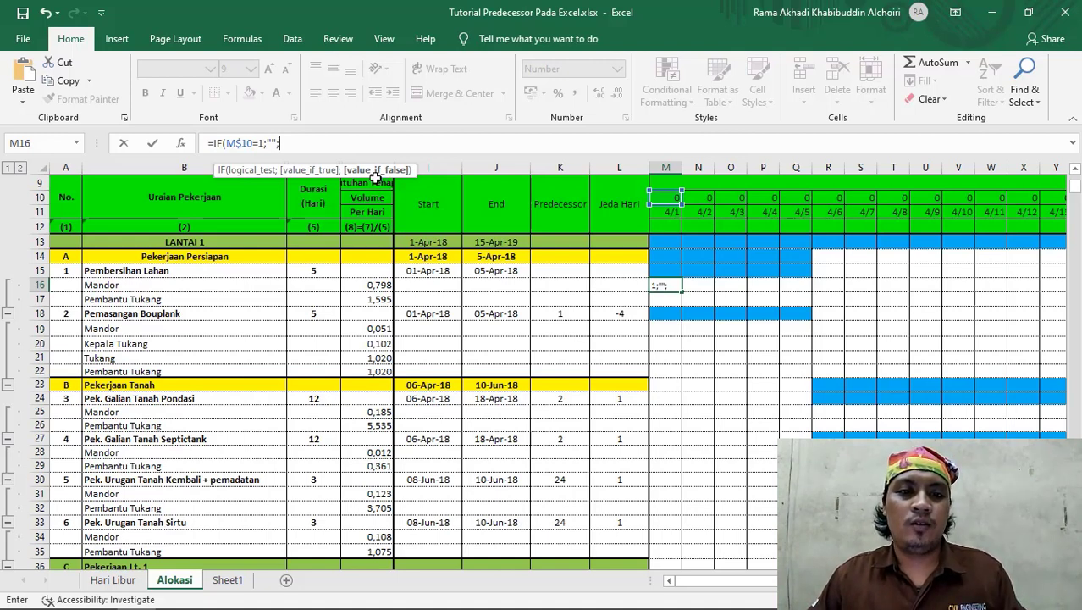
{"action": "type", "text": "if"}
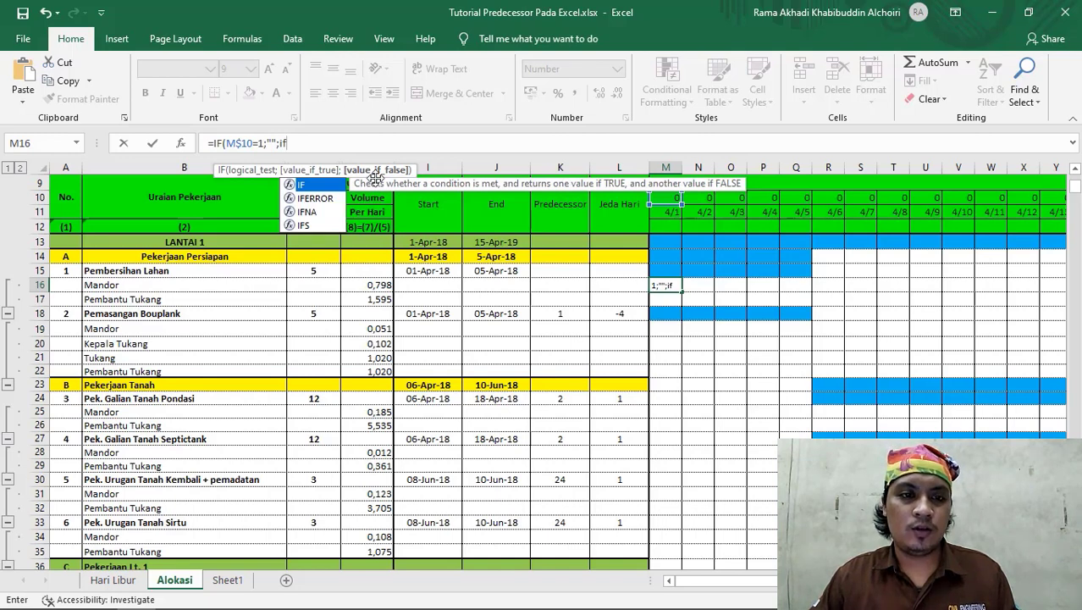
{"action": "key", "text": "Tab"}
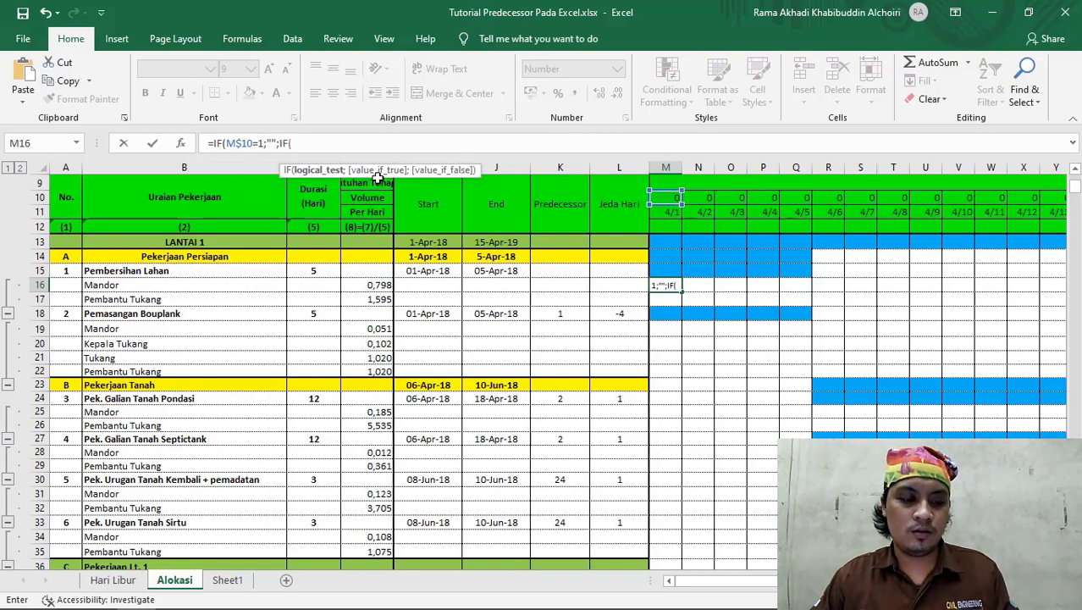
{"action": "type", "text": "and"}
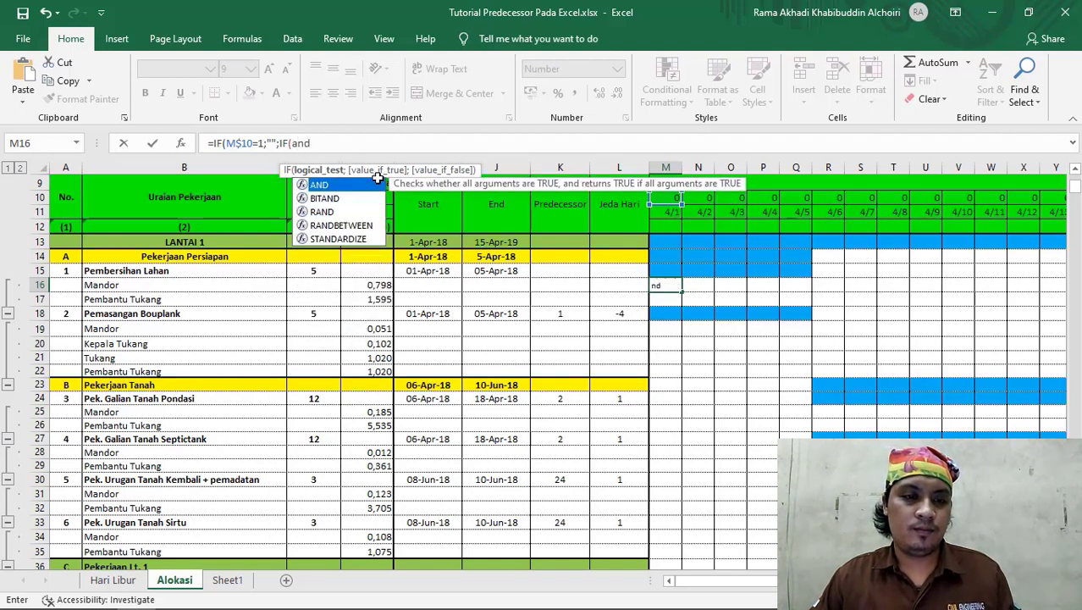
{"action": "key", "text": "Tab"}
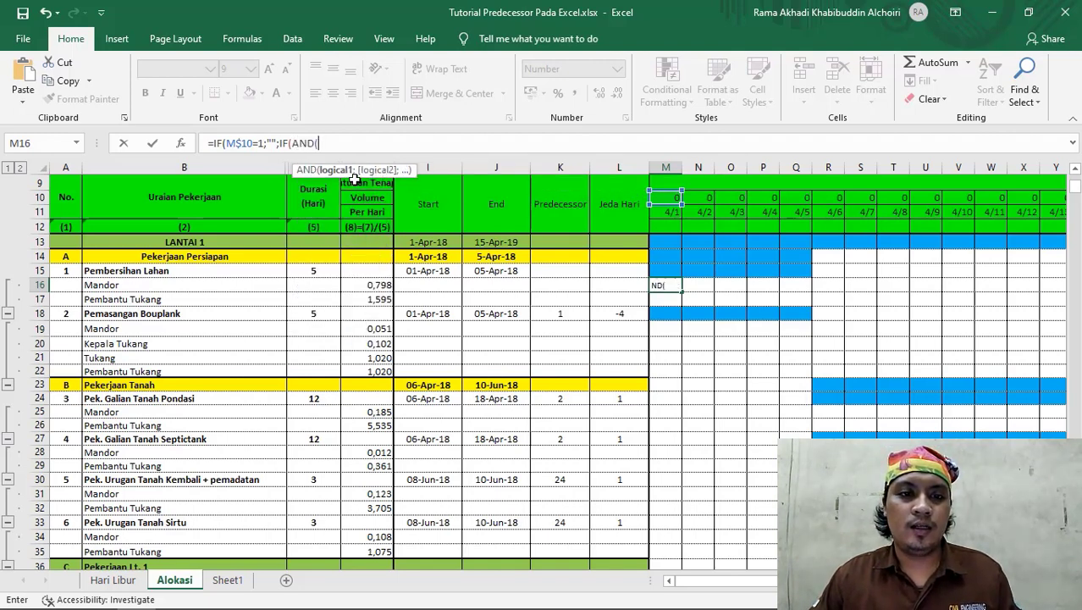
Step: Enter M$11>=$I15 as the first AND condition, comparing the row-locked calendar date with the column-locked start date
{"action": "left_click", "coordinate": [667, 210]}
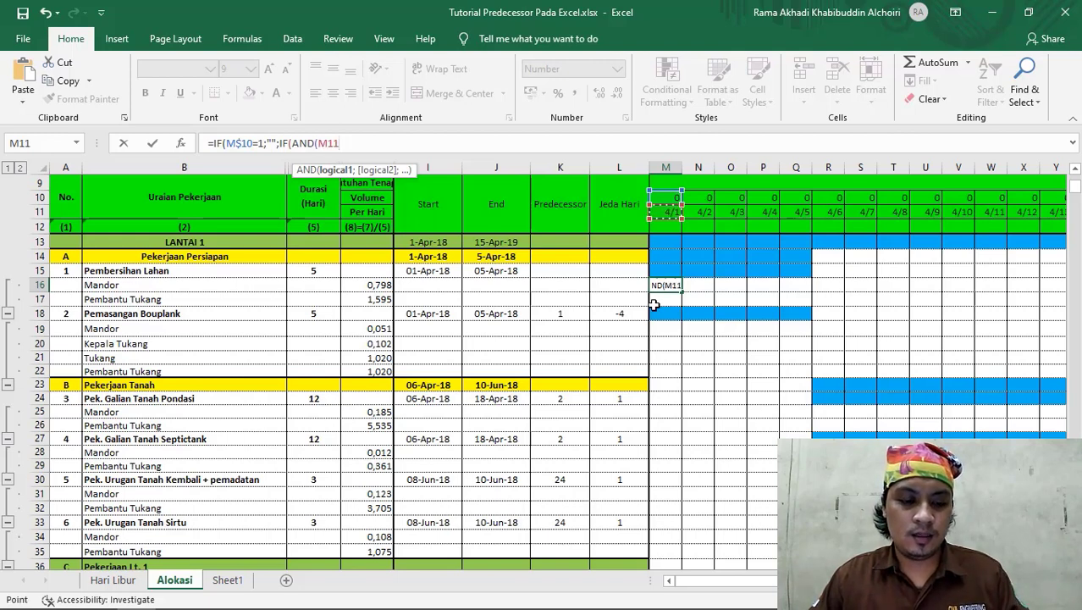
{"action": "key", "text": "F4"}
{"action": "key", "text": "F4"}
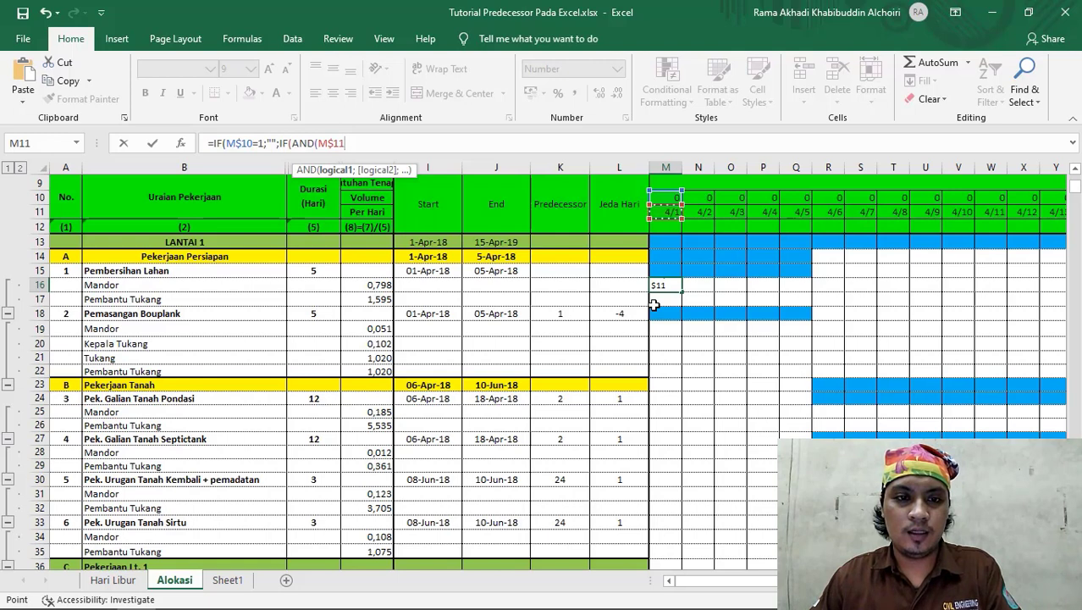
{"action": "type", "text": ">="}
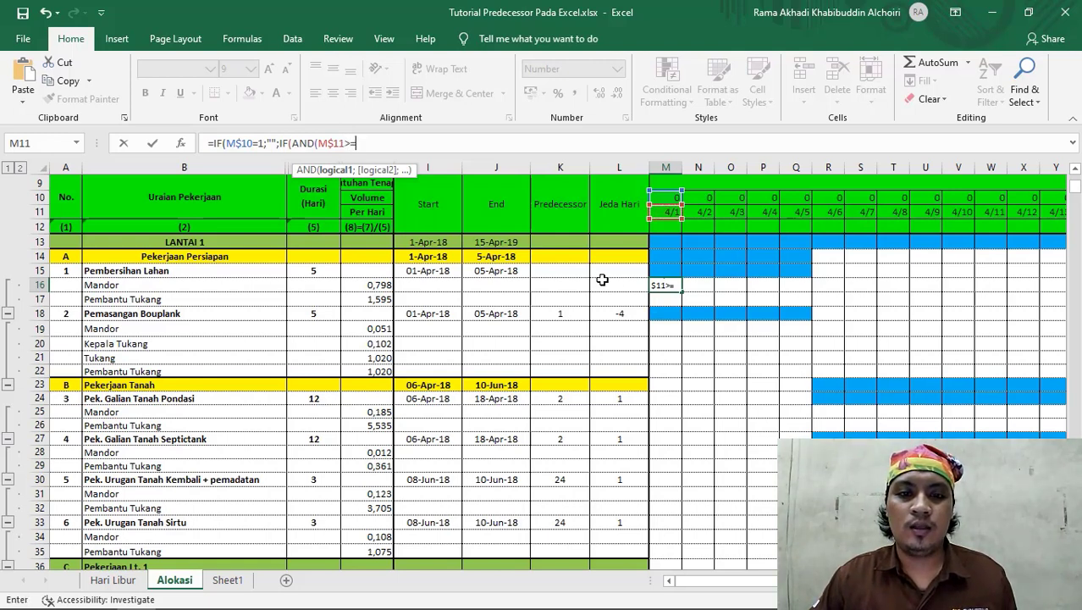
{"action": "left_click", "coordinate": [426, 273]}
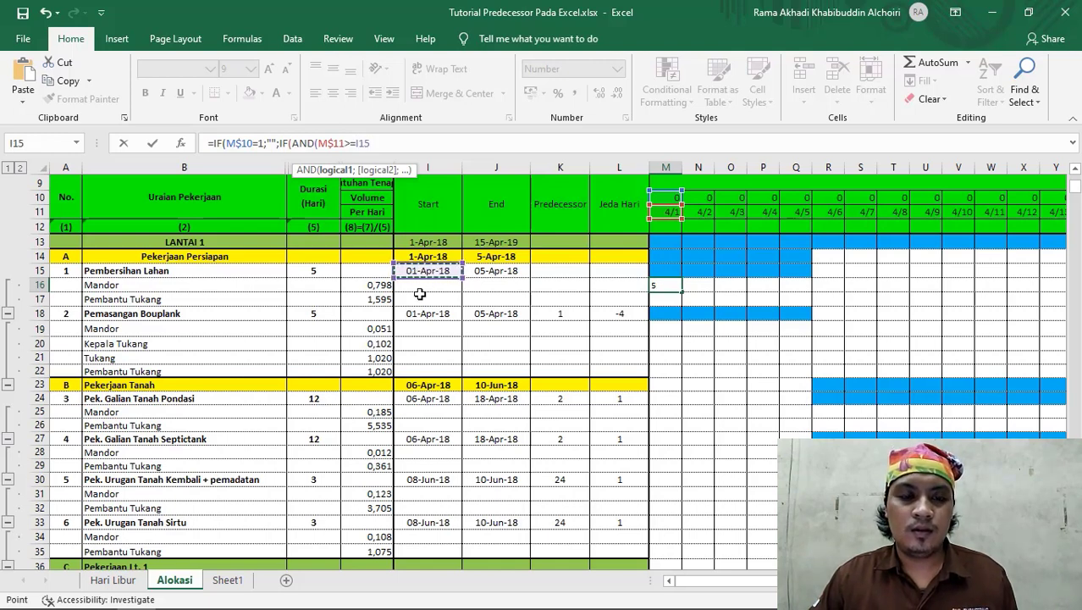
{"action": "key", "text": "F4"}
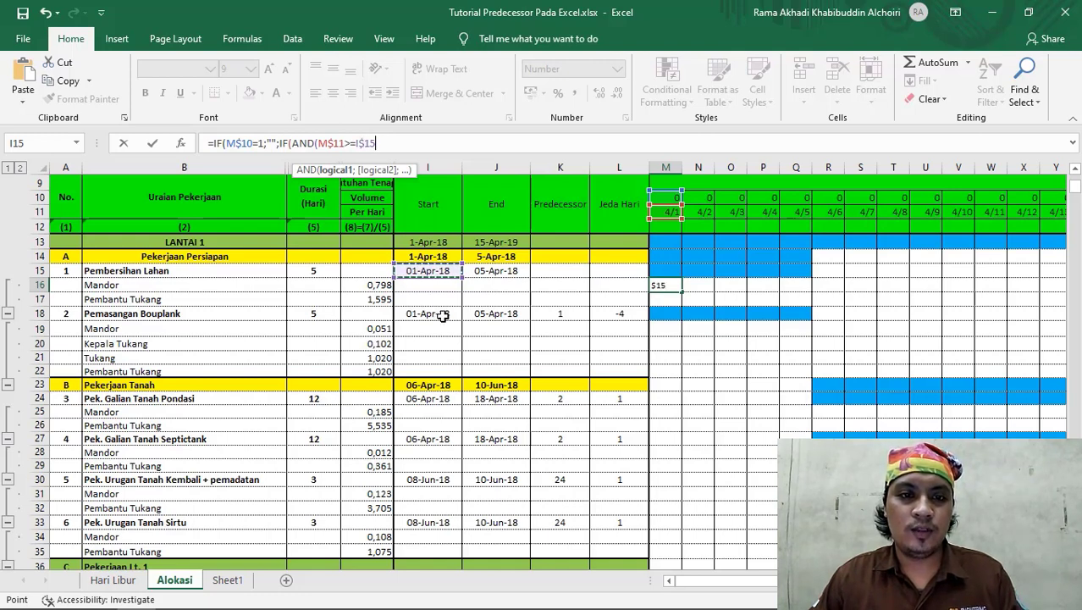
{"action": "key", "text": "F4"}
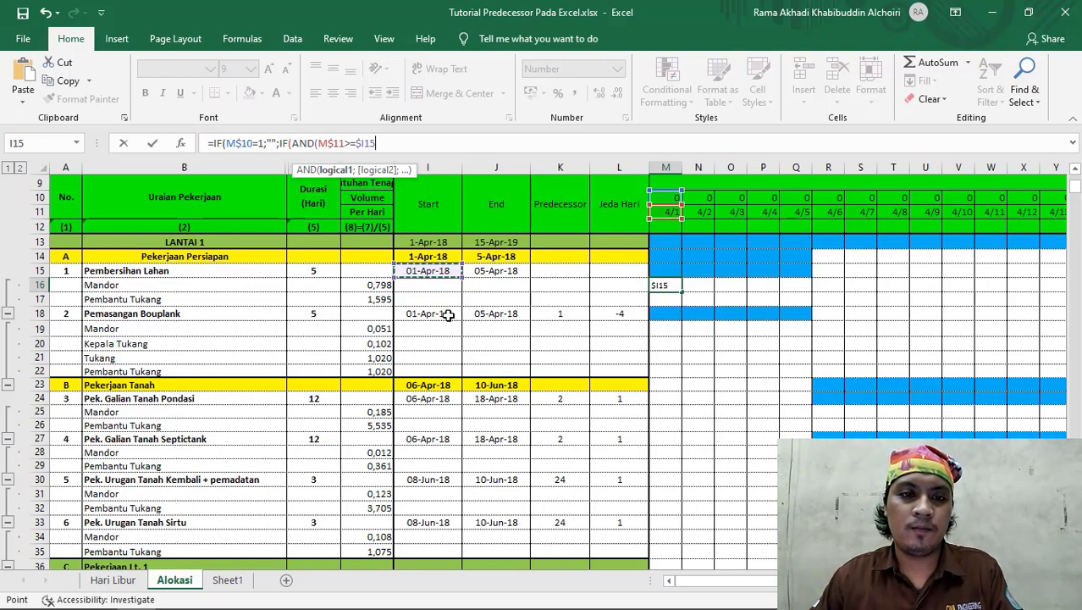
{"action": "type", "text": ";"}
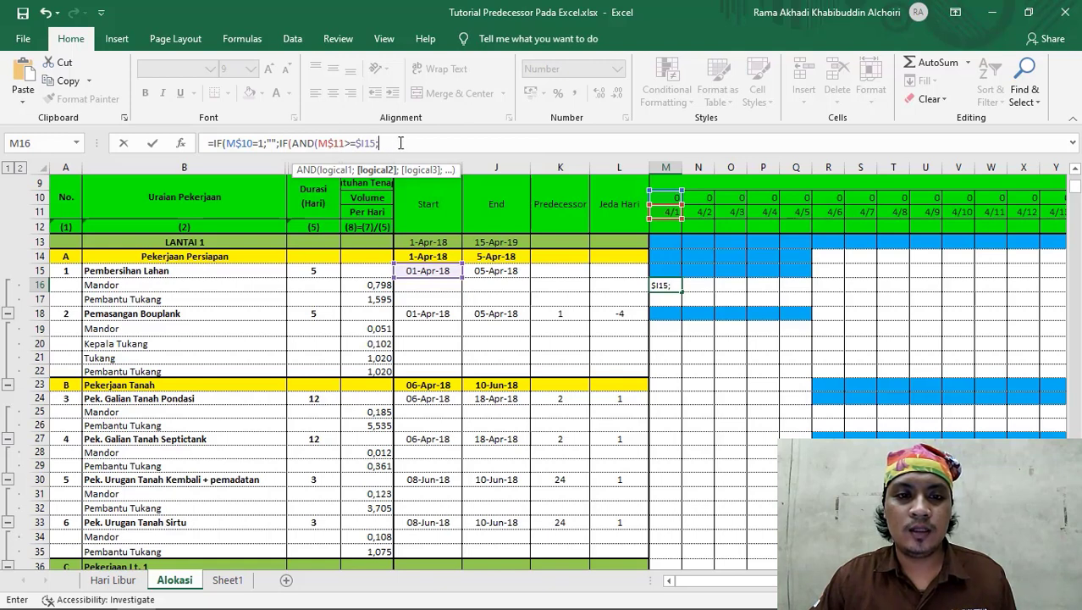
Step: Enter M$11<=$J15 as the second AND condition, comparing the row-locked calendar date with the column-locked end date, and close the AND test
{"action": "left_click", "coordinate": [670, 212]}
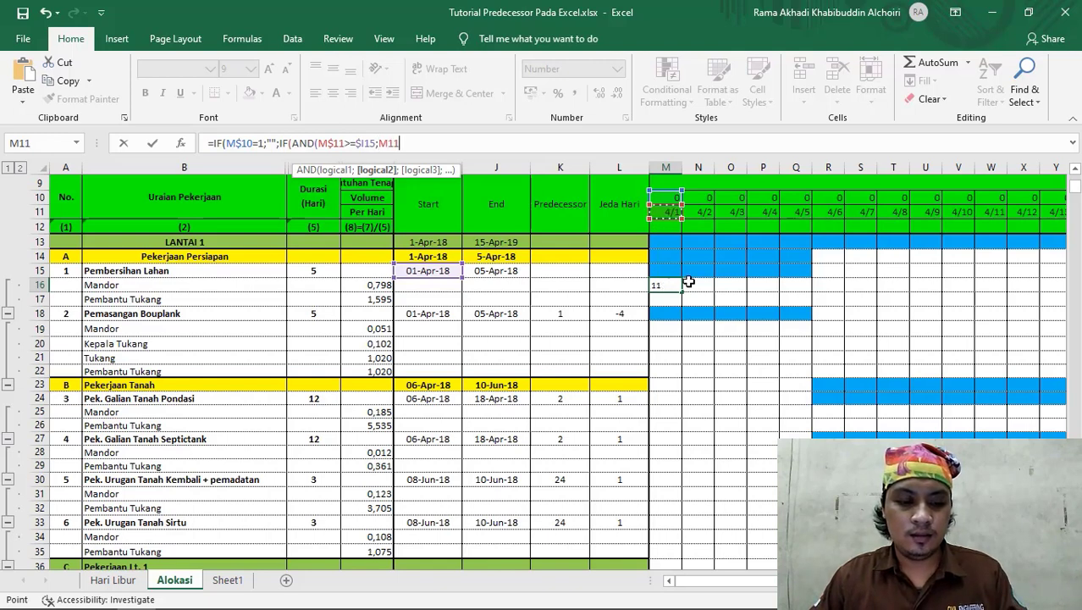
{"action": "key", "text": "F4"}
{"action": "key", "text": "F4"}
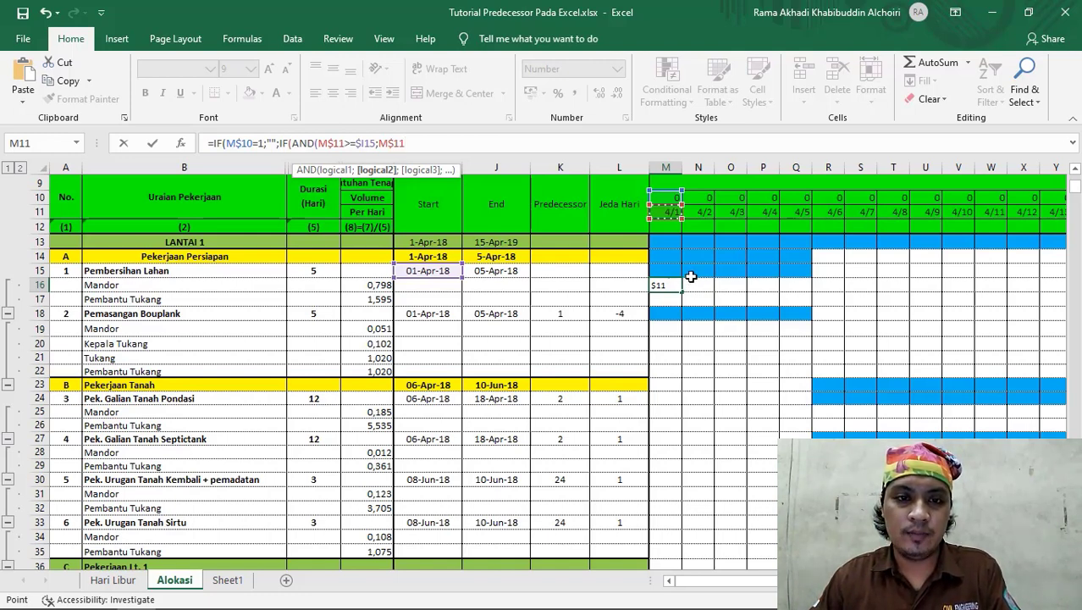
{"action": "type", "text": "<="}
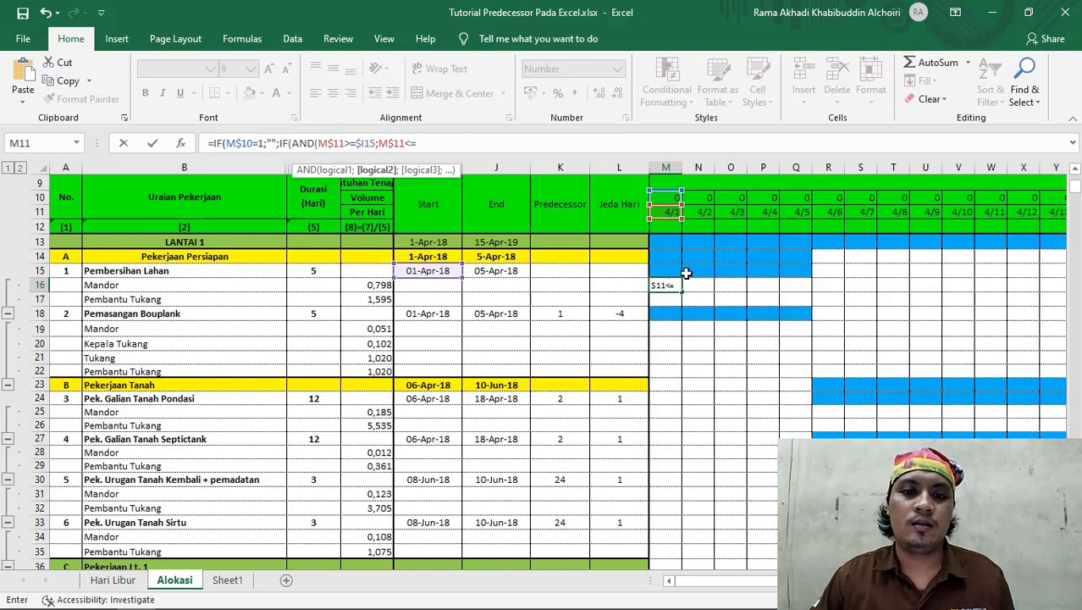
{"action": "left_click", "coordinate": [501, 270]}
{"action": "key", "text": "F4"}
{"action": "key", "text": "F4"}
{"action": "key", "text": "F4"}
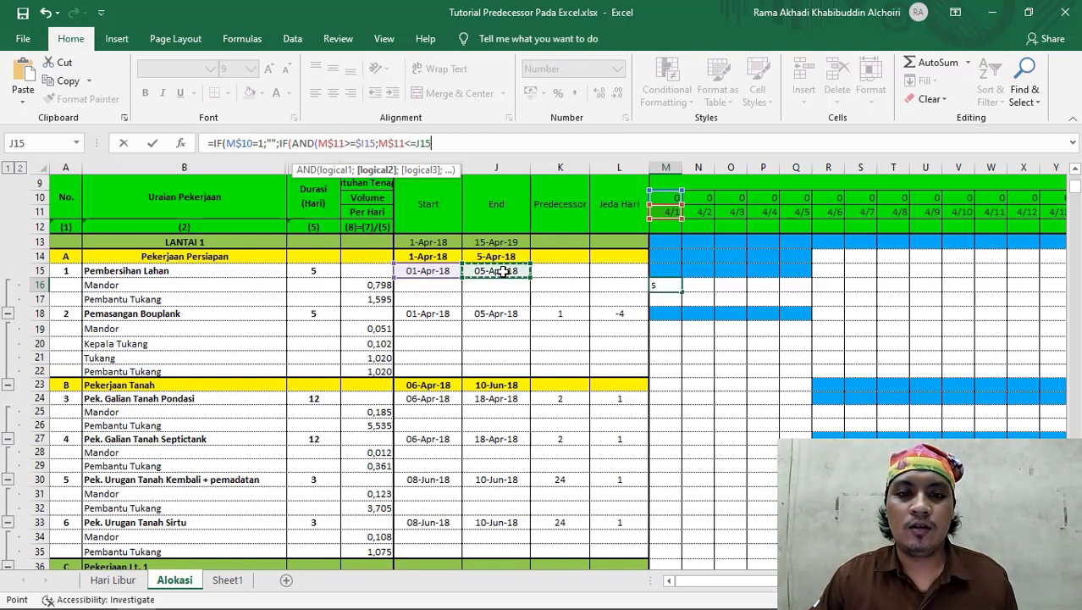
{"action": "key", "text": "F4"}
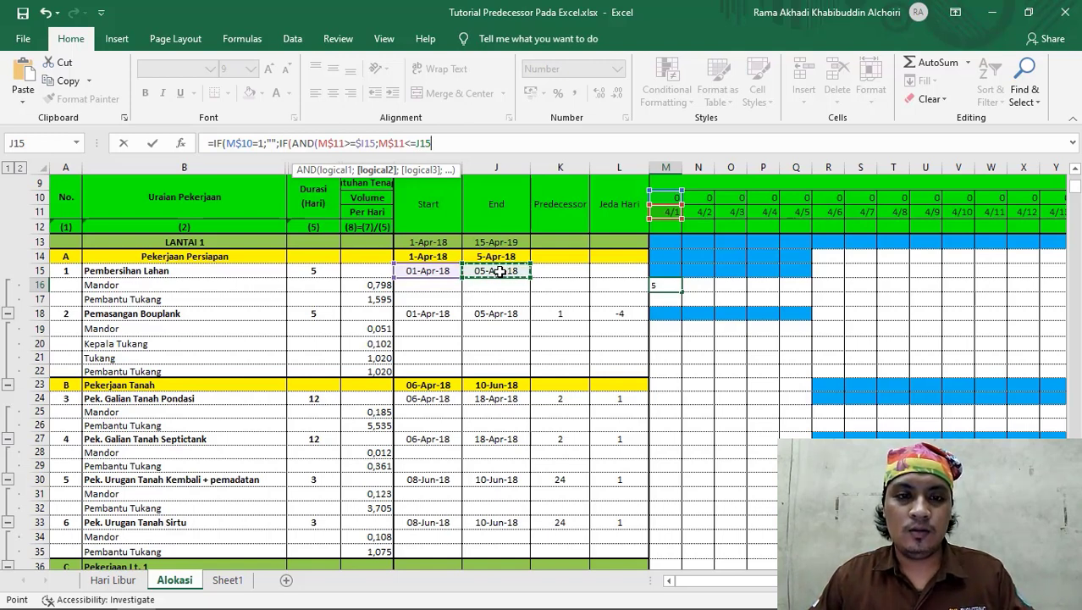
{"action": "key", "text": "F4"}
{"action": "key", "text": "F4"}
{"action": "key", "text": "F4"}
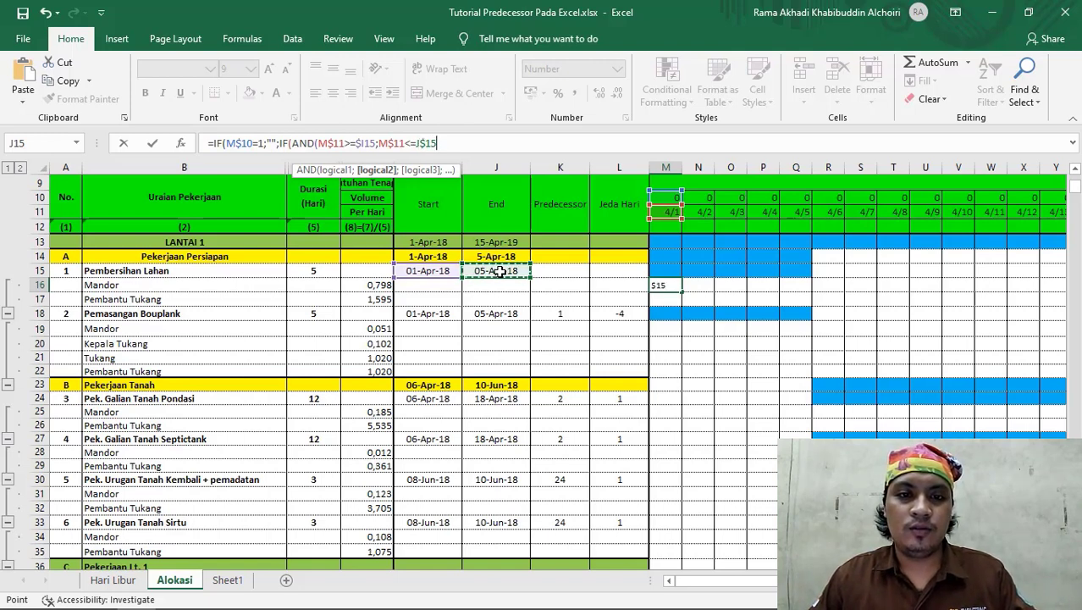
{"action": "key", "text": "F4"}
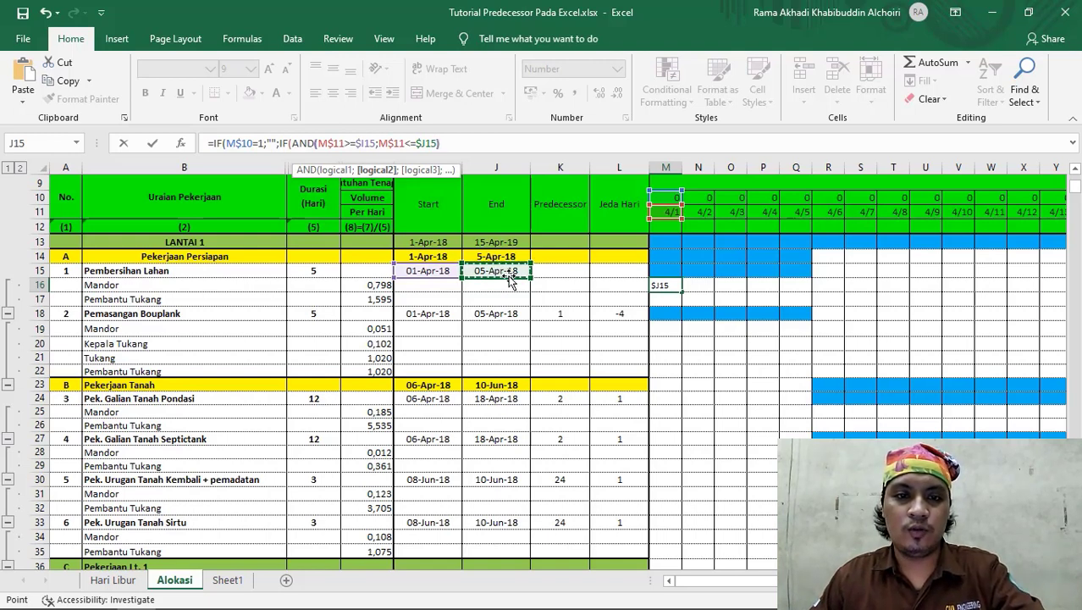
{"action": "type", "text": ")"}
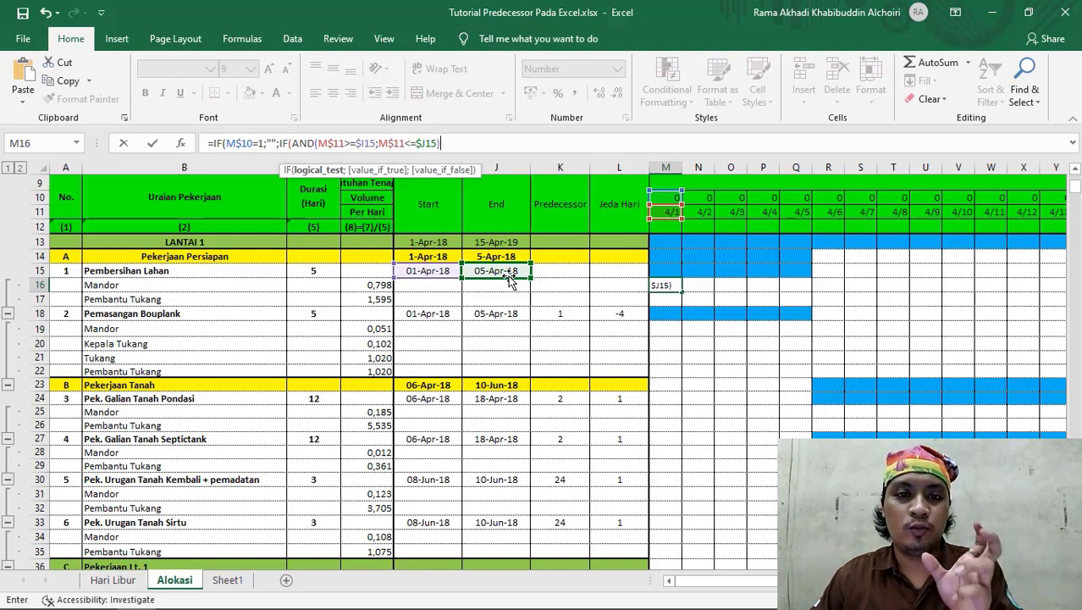
Step: Set the nested IF's true result to the column-locked Mandor volume per day, $H16
{"action": "type", "text": ";"}
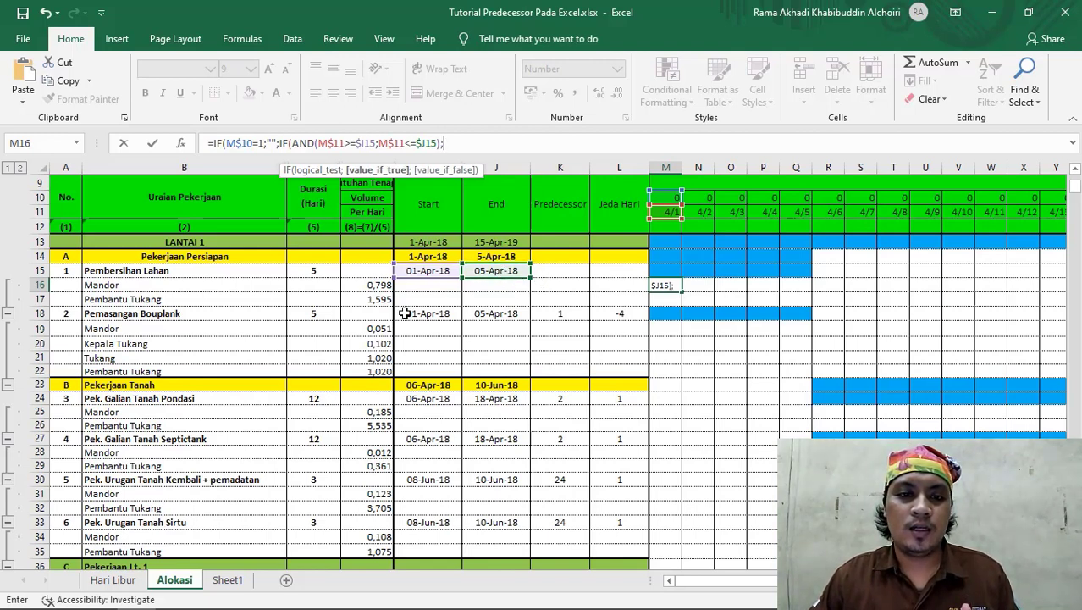
{"action": "left_click", "coordinate": [366, 289]}
{"action": "left_click", "coordinate": [367, 286]}
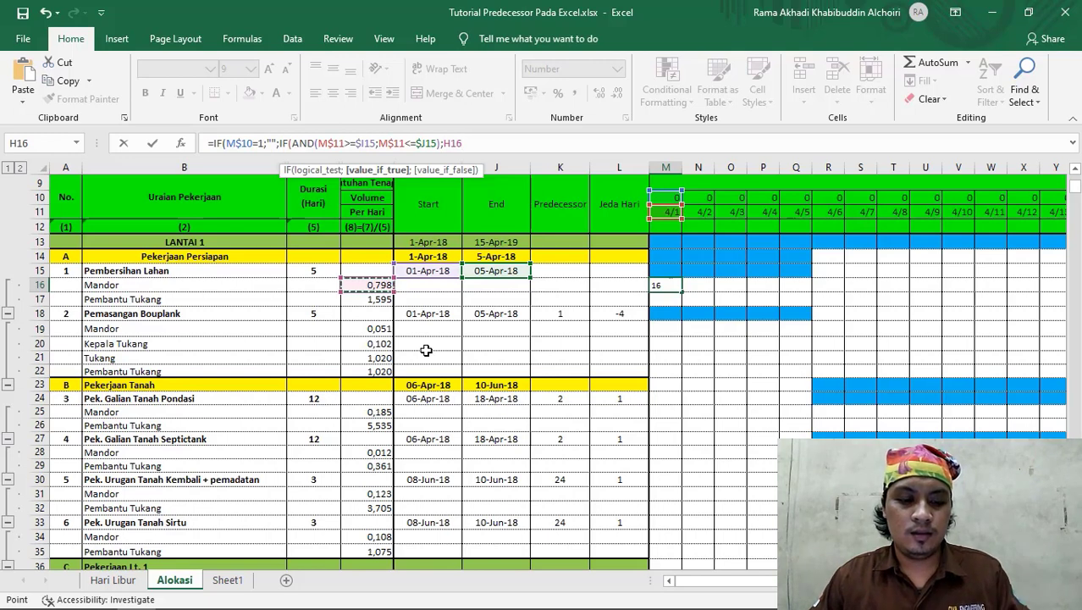
{"action": "key", "text": "F4"}
{"action": "key", "text": "F4"}
{"action": "key", "text": "F4"}
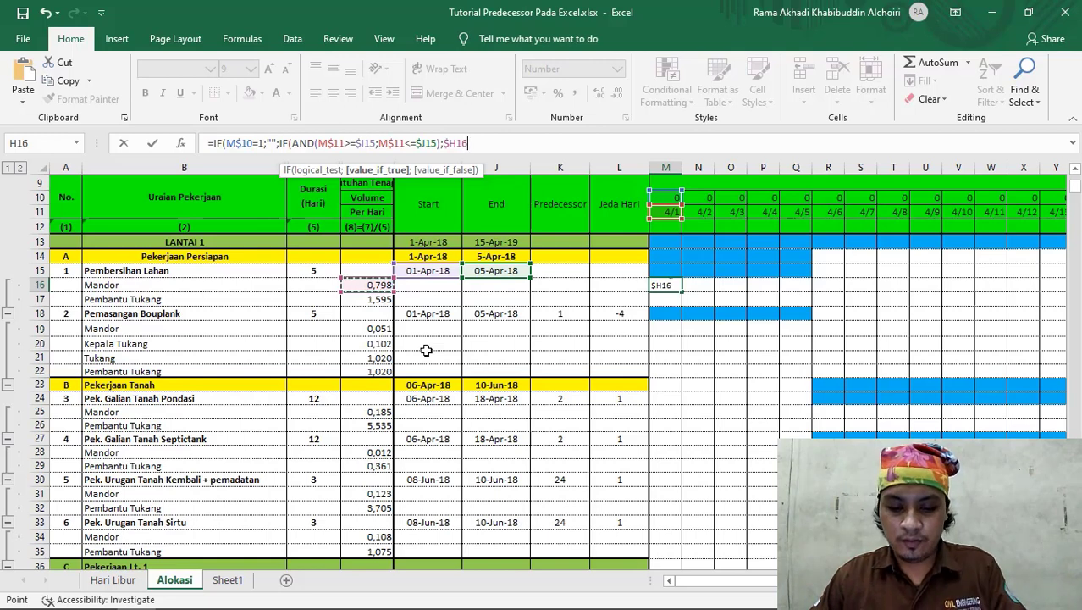
{"action": "type", "text": ";"}
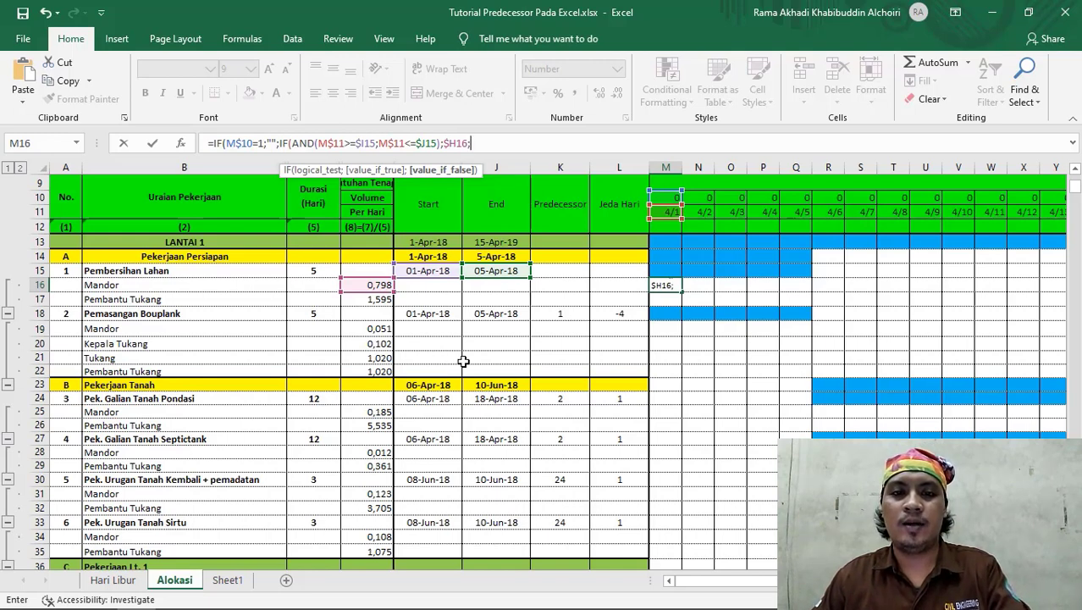
Step: Set the nested IF's false result to empty text "" and commit the formula in M16, accepting the closing-parenthesis correction
{"action": "type", "text": "\"\""}
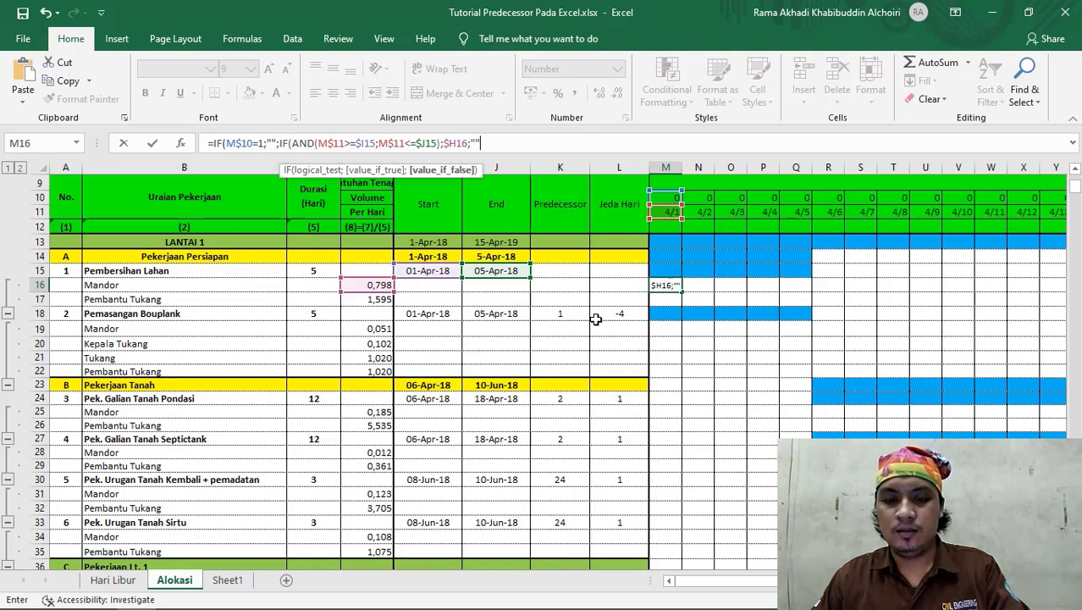
{"action": "type", "text": ")"}
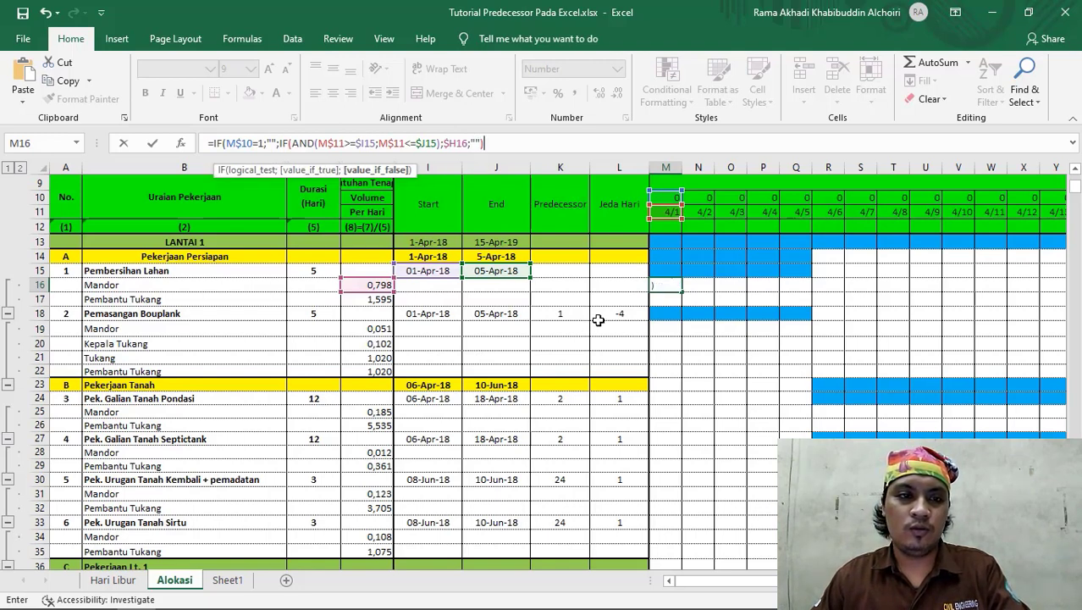
{"action": "type", "text": ")"}
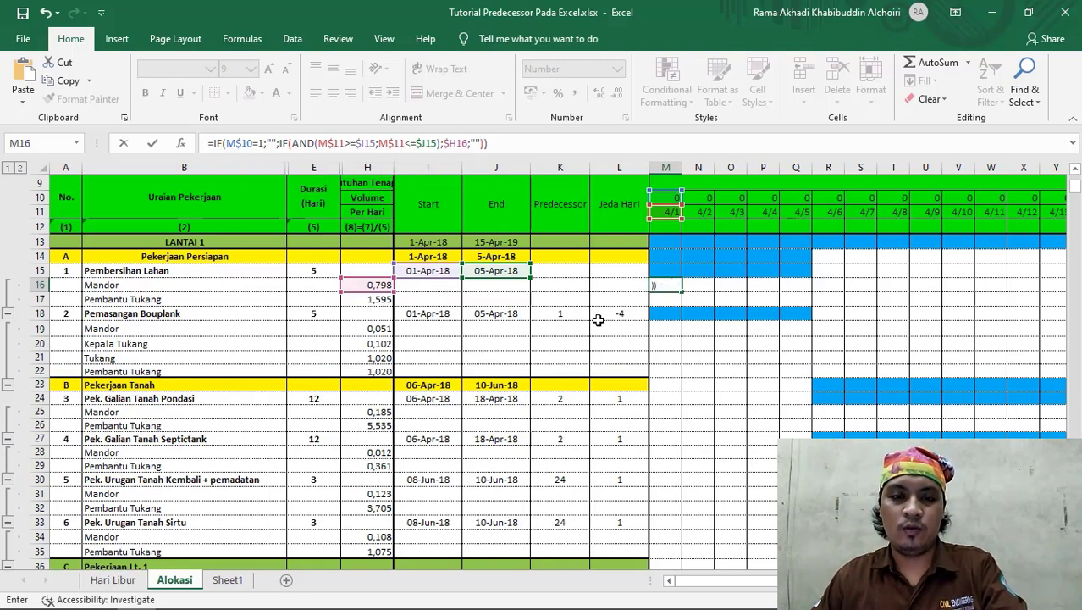
{"action": "key", "text": "BackSpace"}
{"action": "key", "text": "Return"}
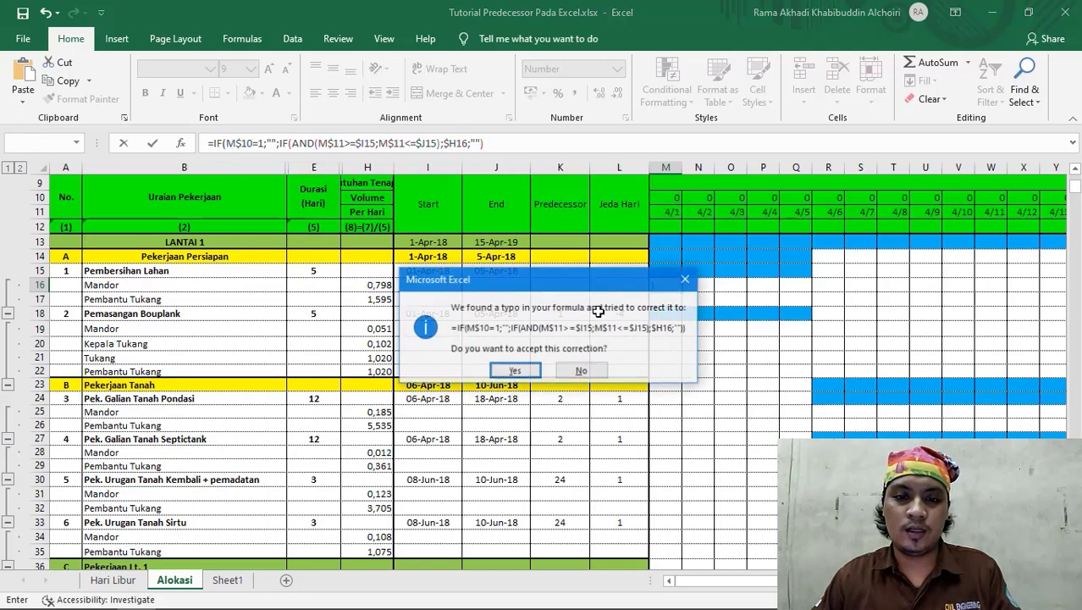
{"action": "left_click", "coordinate": [536, 372]}
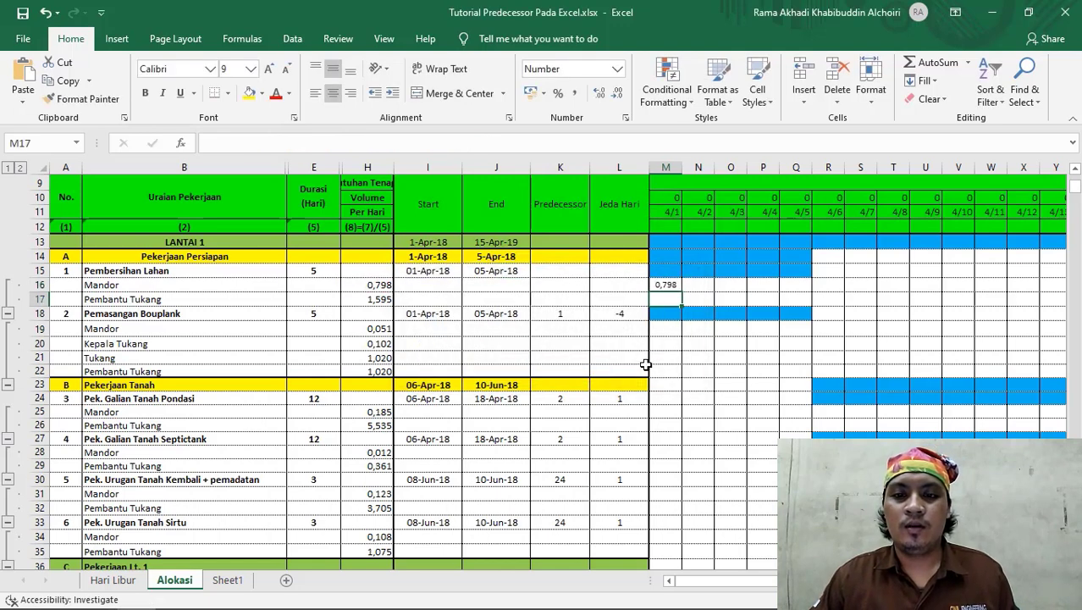
Step: Fill the M16 formula down to M17 and repoint M17's start and end date references to $I15 and $J15
{"action": "left_click", "coordinate": [666, 285]}
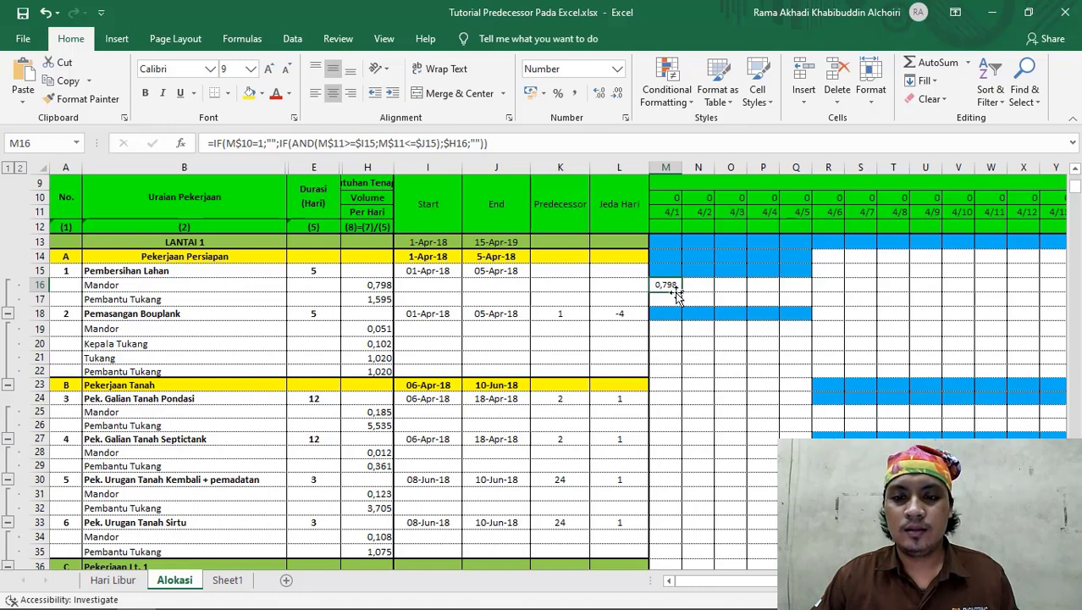
{"action": "left_click_drag", "start_coordinate": [682, 290], "coordinate": [677, 306]}
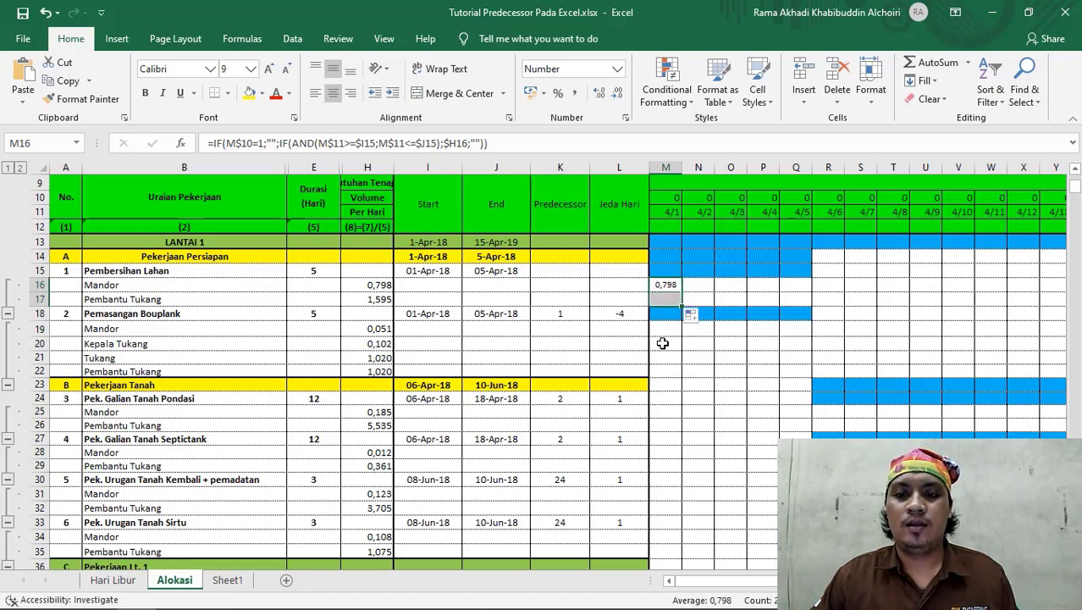
{"action": "left_click", "coordinate": [666, 296]}
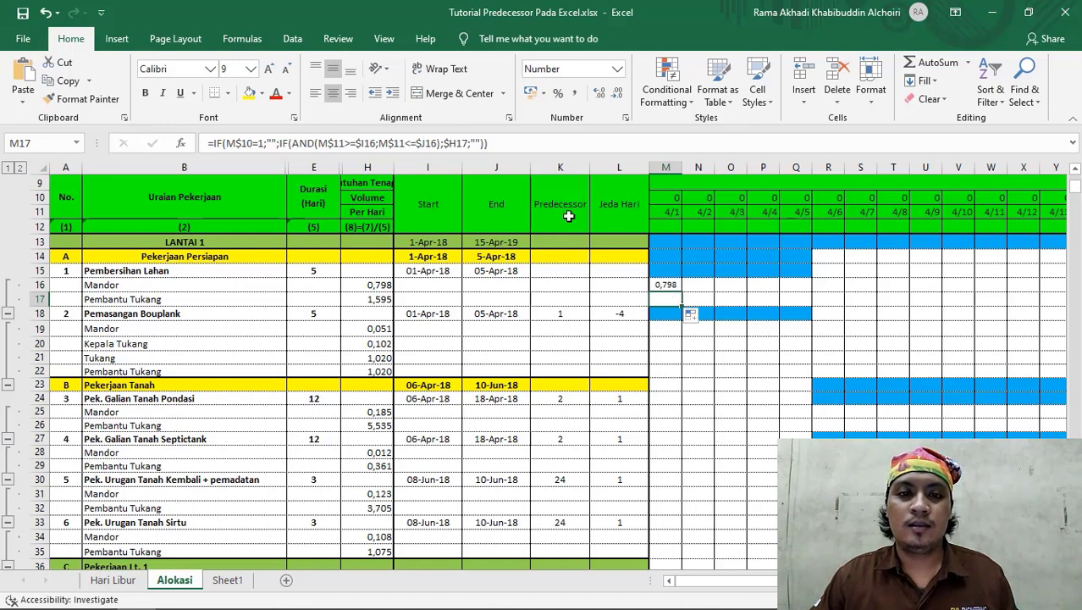
{"action": "left_click", "coordinate": [516, 146]}
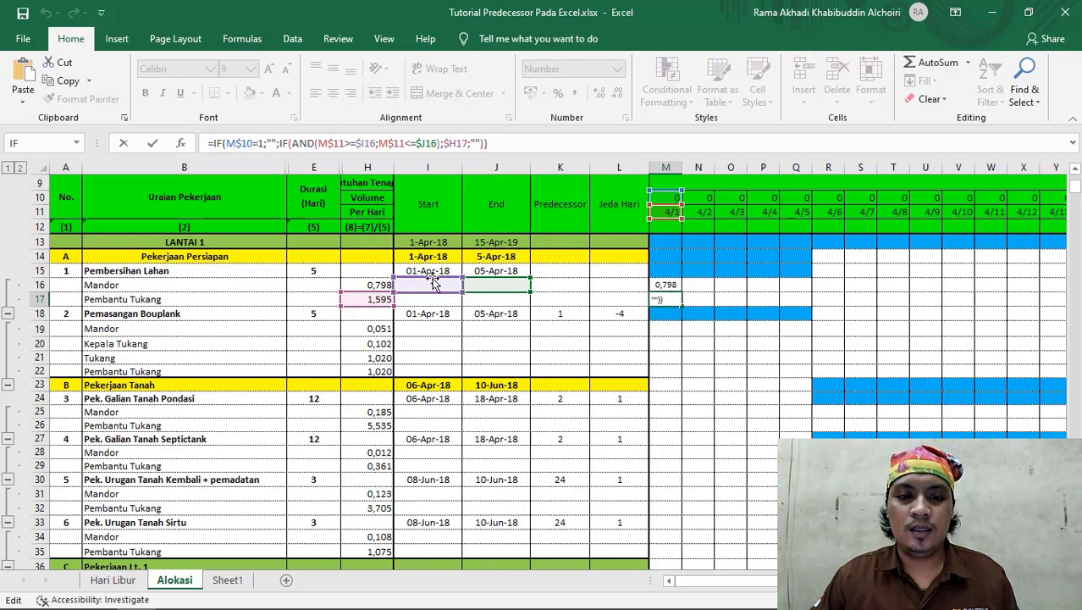
{"action": "left_click_drag", "start_coordinate": [441, 282], "coordinate": [485, 271]}
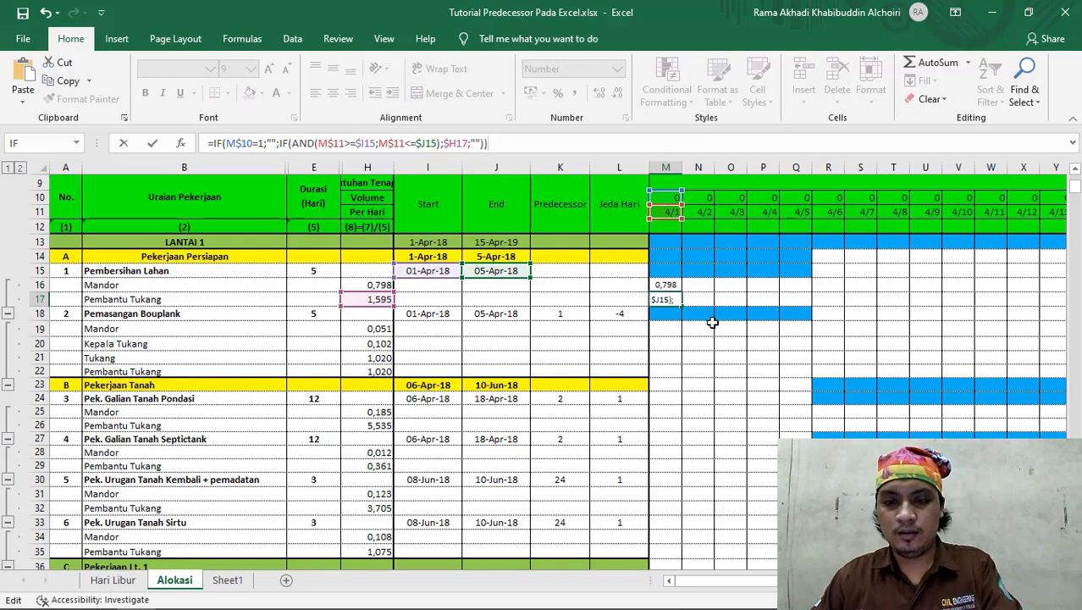
{"action": "key", "text": "Return"}
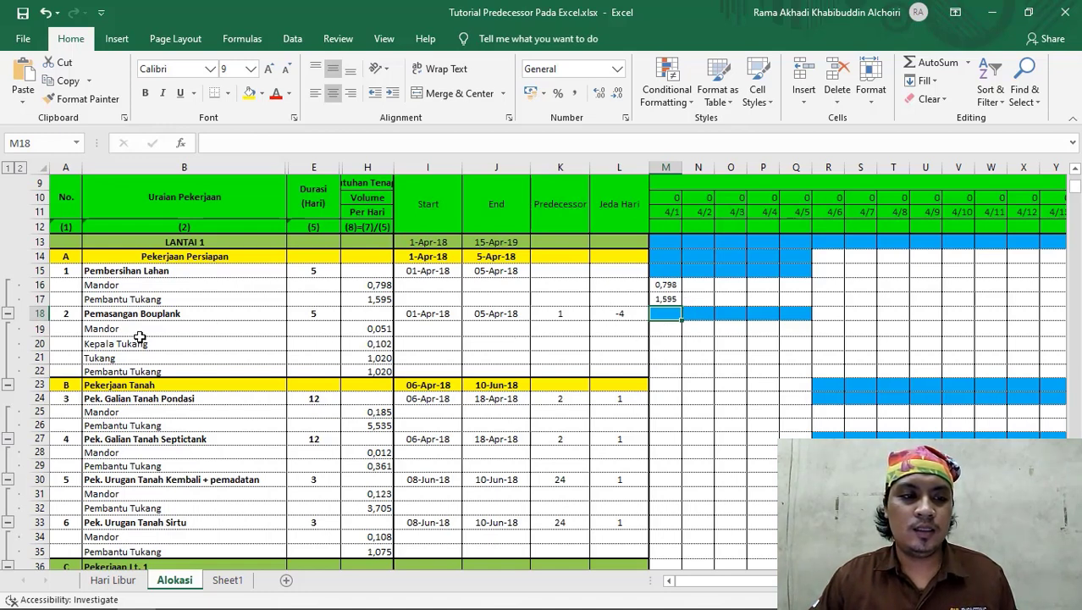
Step: Copy the formulas in M16:M17 into M19:M20 for the Pemasangan Bouplank labour rows
{"action": "left_click_drag", "start_coordinate": [124, 330], "coordinate": [159, 374]}
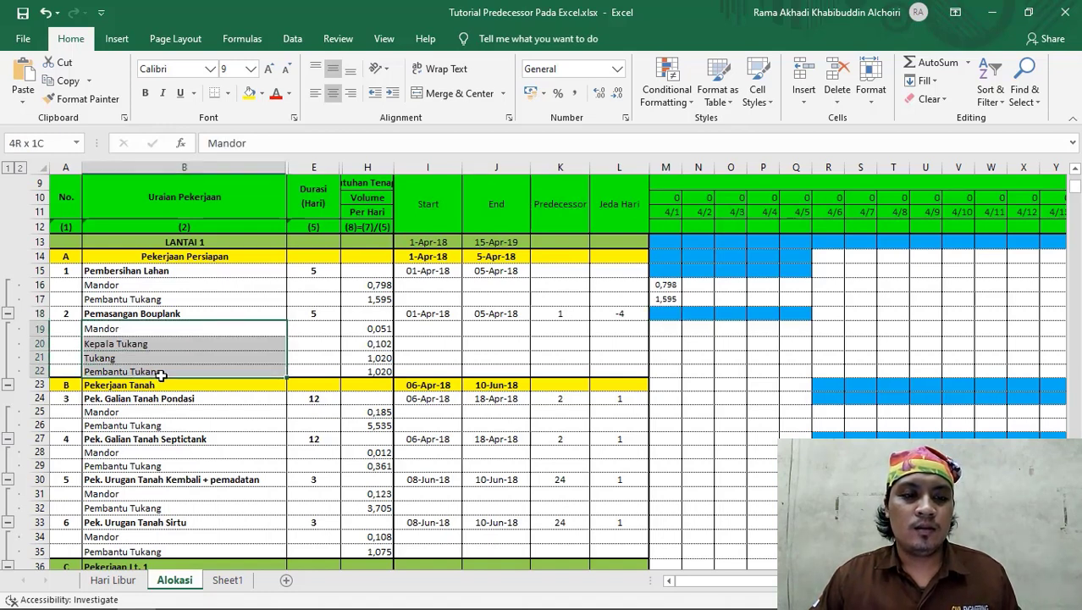
{"action": "left_click_drag", "start_coordinate": [161, 375], "coordinate": [161, 376]}
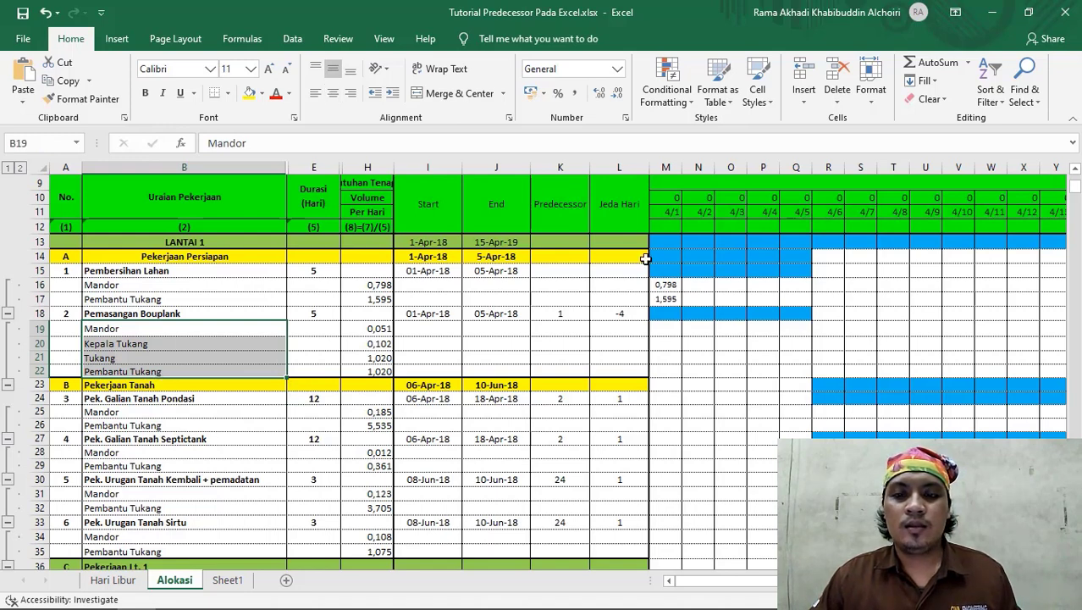
{"action": "left_click", "coordinate": [686, 285]}
{"action": "left_click_drag", "start_coordinate": [669, 287], "coordinate": [667, 310]}
{"action": "key", "text": "ctrl+c"}
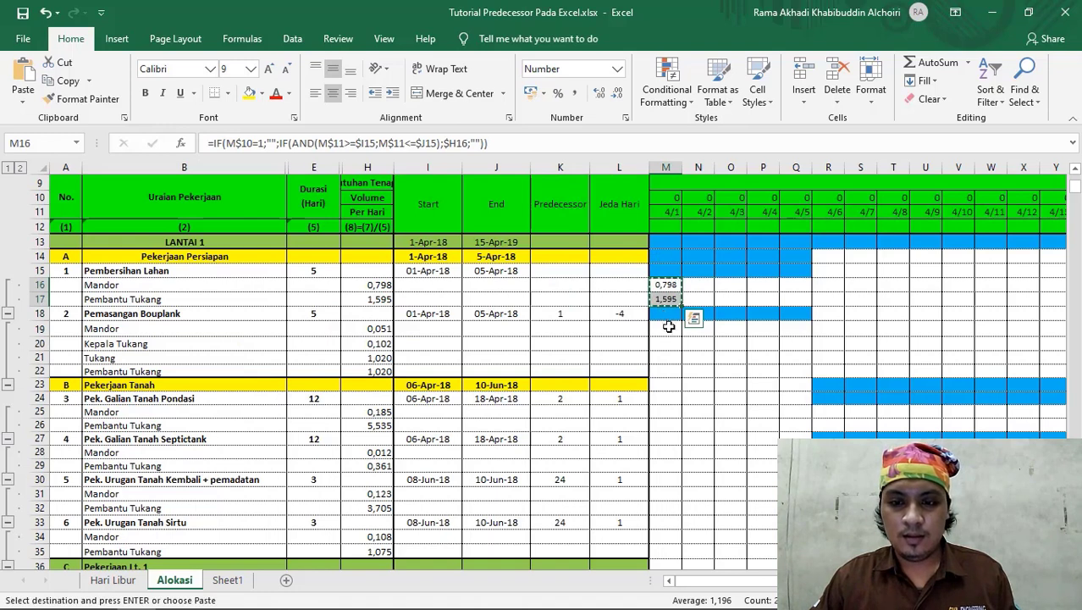
{"action": "left_click", "coordinate": [666, 332]}
{"action": "key", "text": "ctrl+v"}
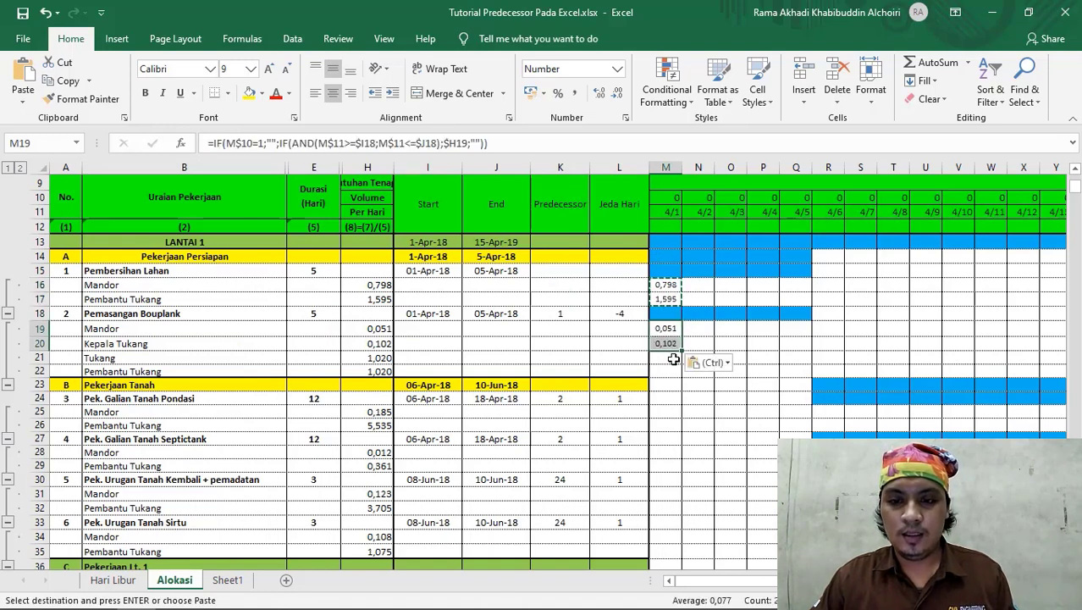
{"action": "key", "text": "Escape"}
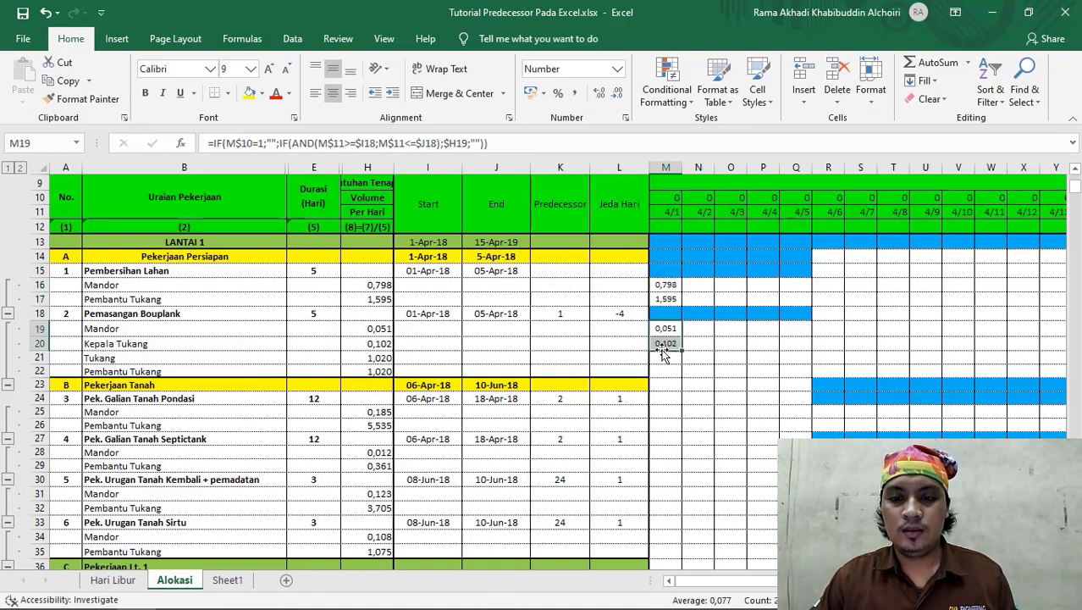
Step: Fill the M20 formula down to M22 and repoint M21's start and end date references to $I18 and $J18
{"action": "left_click", "coordinate": [666, 344]}
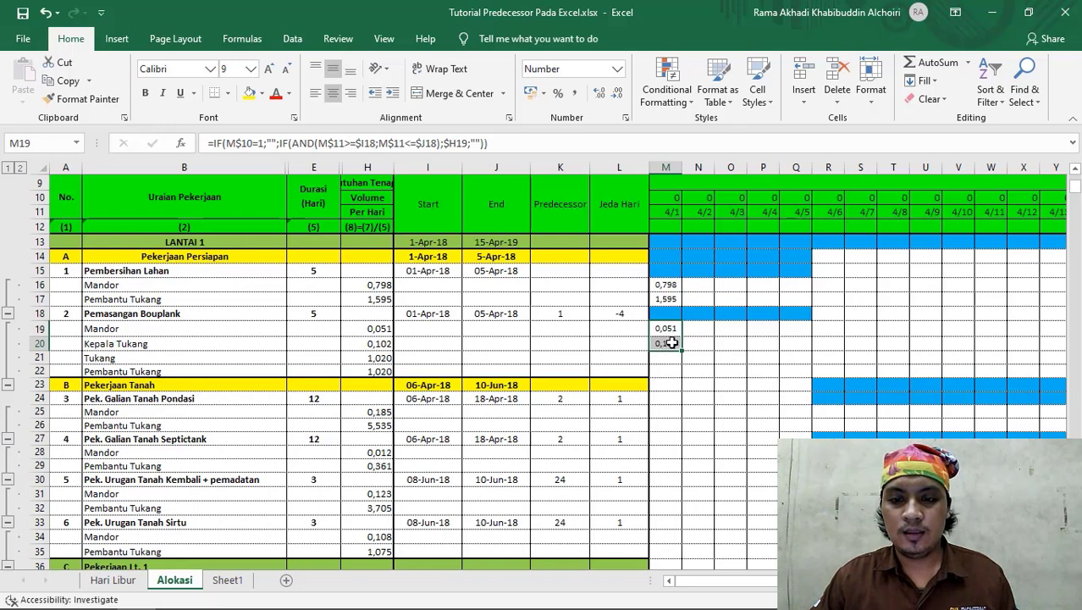
{"action": "left_click_drag", "start_coordinate": [683, 349], "coordinate": [679, 378]}
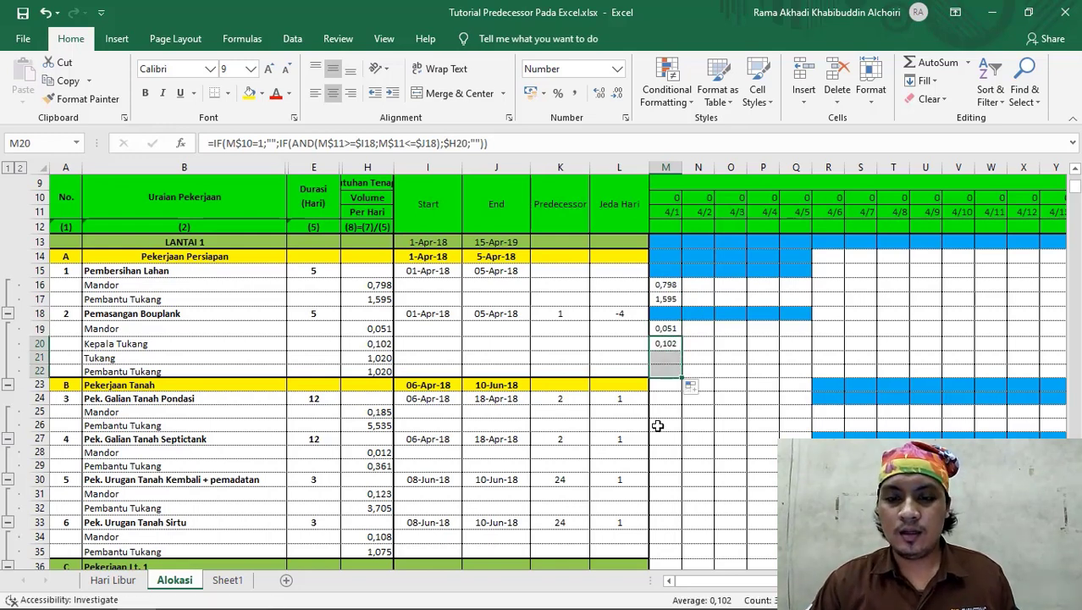
{"action": "left_click", "coordinate": [665, 357]}
{"action": "double_click", "coordinate": [666, 359]}
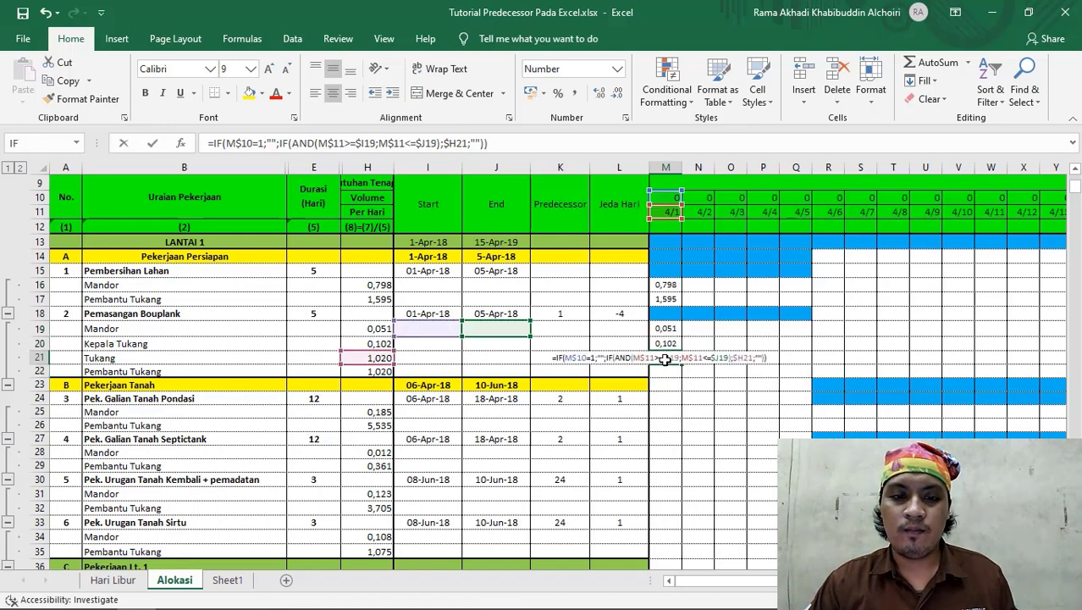
{"action": "left_click_drag", "start_coordinate": [435, 328], "coordinate": [494, 315]}
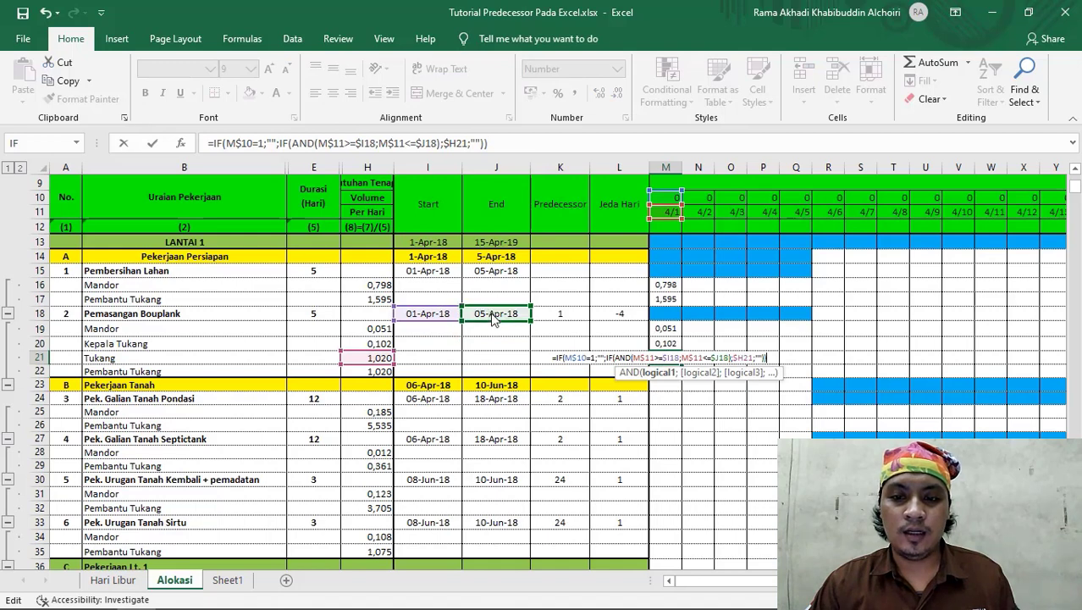
{"action": "key", "text": "Return"}
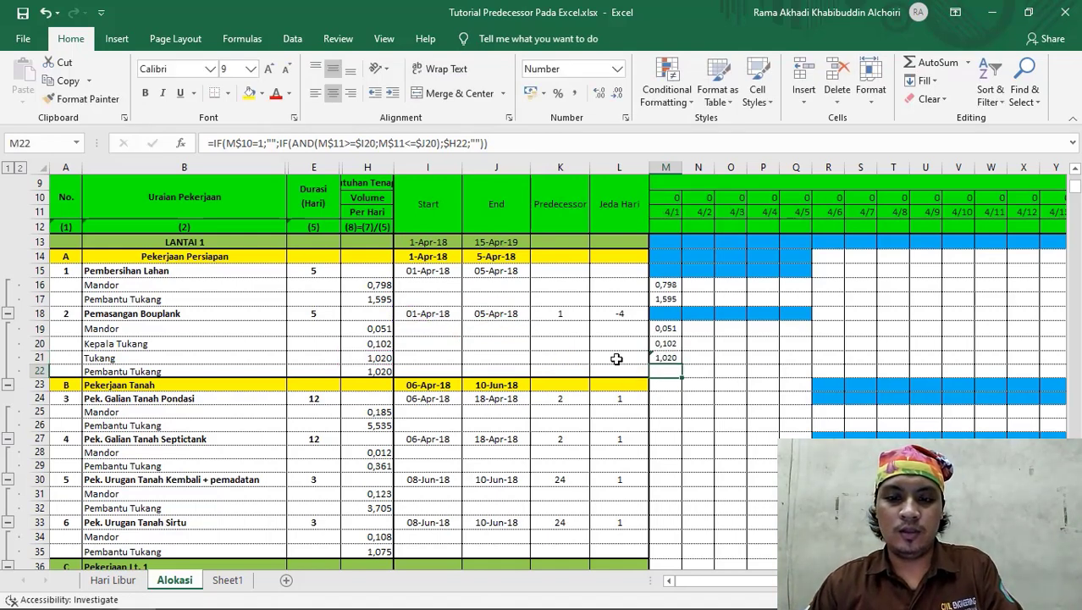
Step: Repoint the start and end date references in M22, the Pembantu Tukang row, to $I18 and $J18
{"action": "key", "text": "F2"}
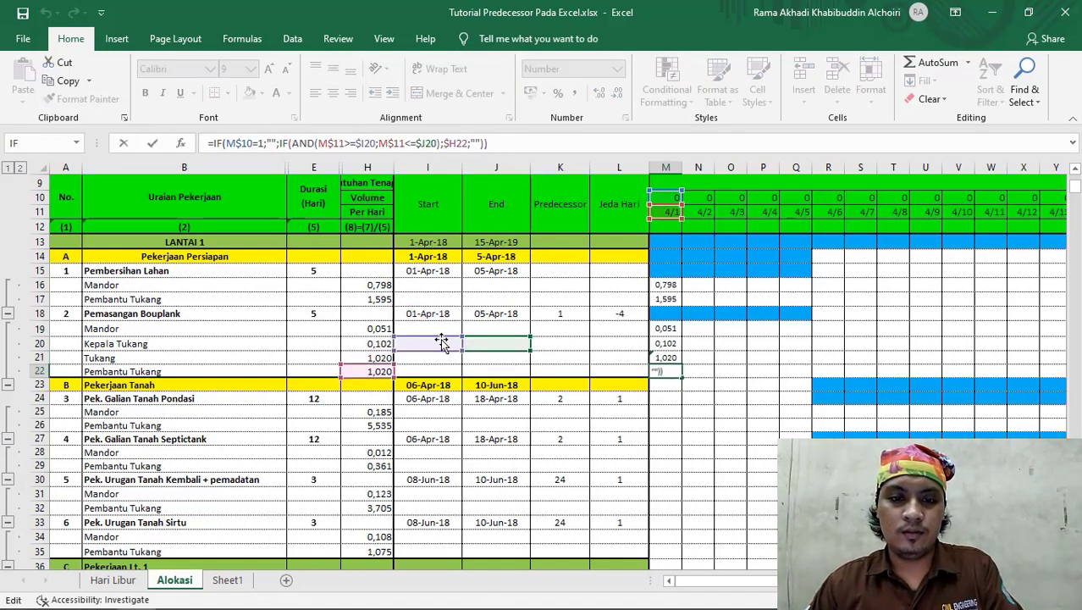
{"action": "left_click_drag", "start_coordinate": [442, 343], "coordinate": [487, 321]}
{"action": "key", "text": "Return"}
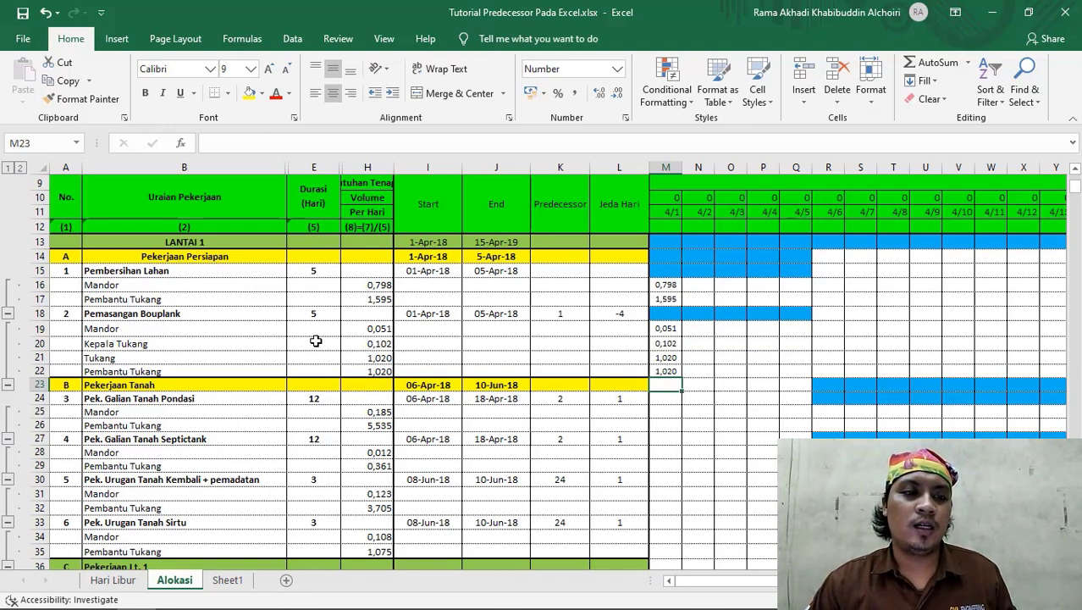
Step: Compare the two labour rows under Pembersihan Lahan with the four labour rows under Pemasangan Bouplank and their column M formulas
{"action": "left_click", "coordinate": [155, 272]}
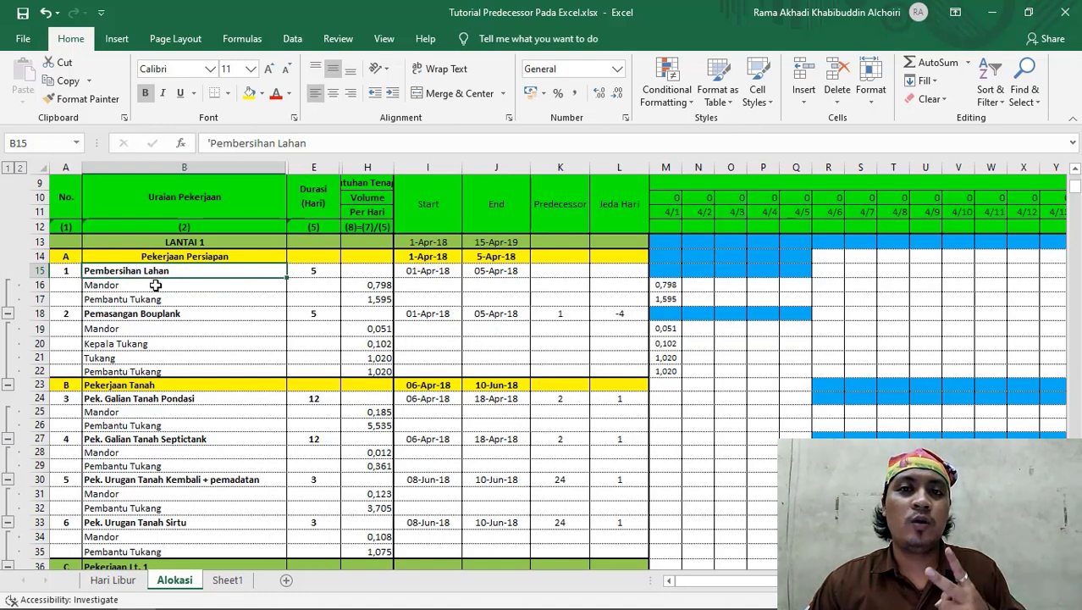
{"action": "left_click_drag", "start_coordinate": [156, 287], "coordinate": [147, 301]}
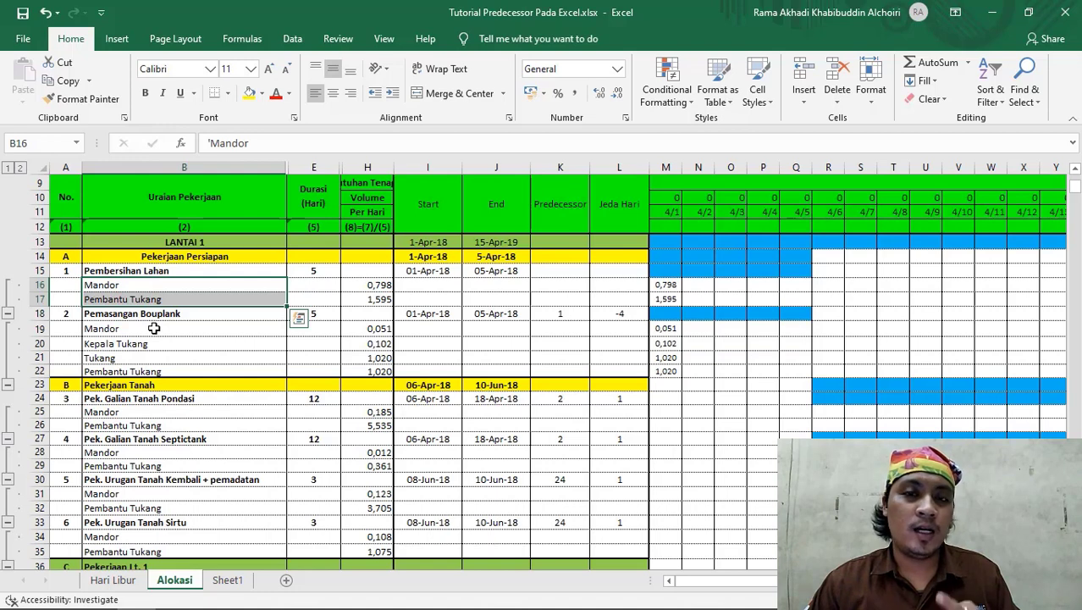
{"action": "left_click_drag", "start_coordinate": [154, 329], "coordinate": [157, 371]}
{"action": "left_click_drag", "start_coordinate": [150, 330], "coordinate": [150, 373]}
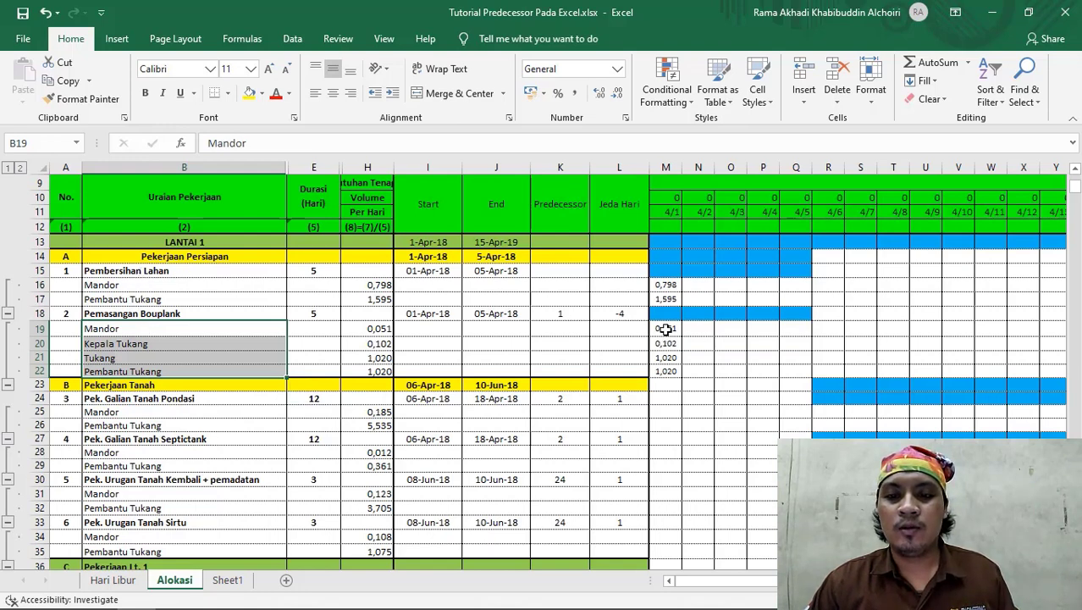
{"action": "left_click_drag", "start_coordinate": [667, 329], "coordinate": [669, 366]}
{"action": "scroll", "coordinate": [682, 339], "scroll_direction": "down", "scroll_amount": 1}
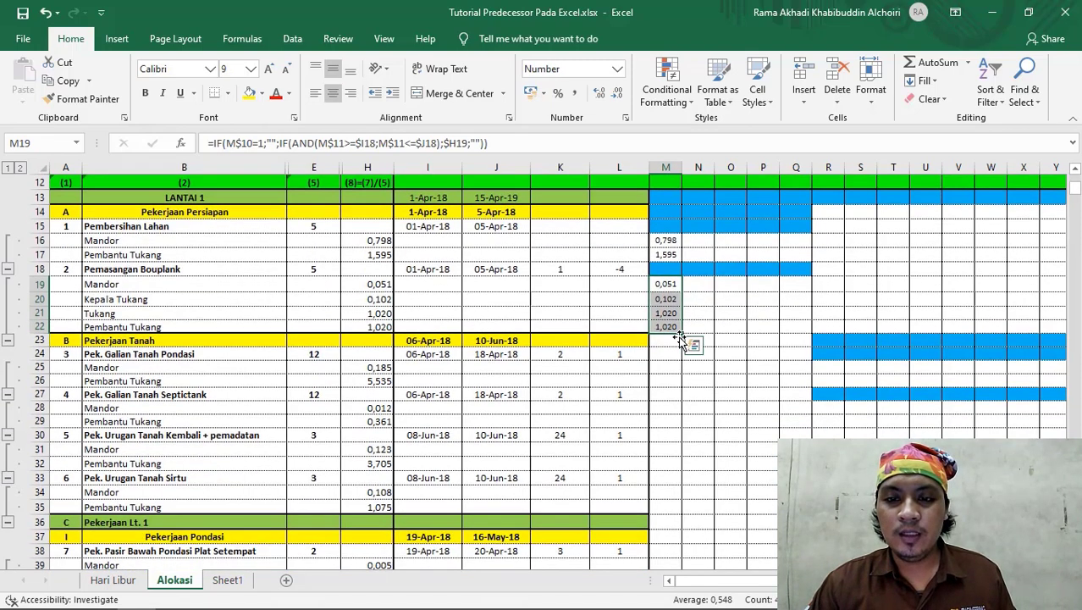
Step: Copy the formulas in M16:M17 into M25:M26 and M28:M29, the labour rows of Galian Tanah Pondasi and Septictank
{"action": "left_click_drag", "start_coordinate": [670, 241], "coordinate": [669, 255]}
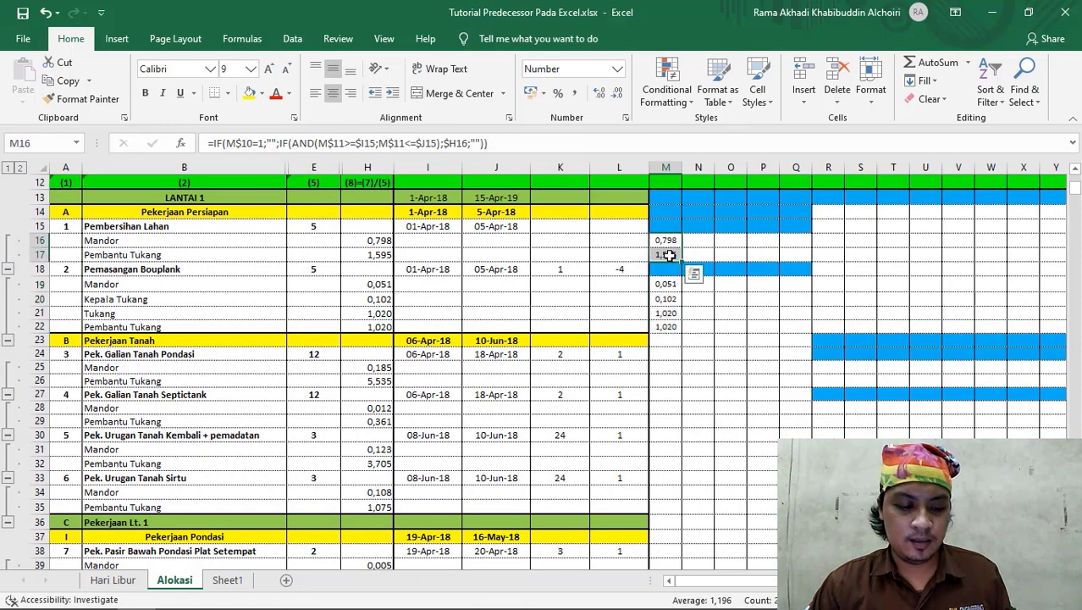
{"action": "key", "text": "ctrl+c"}
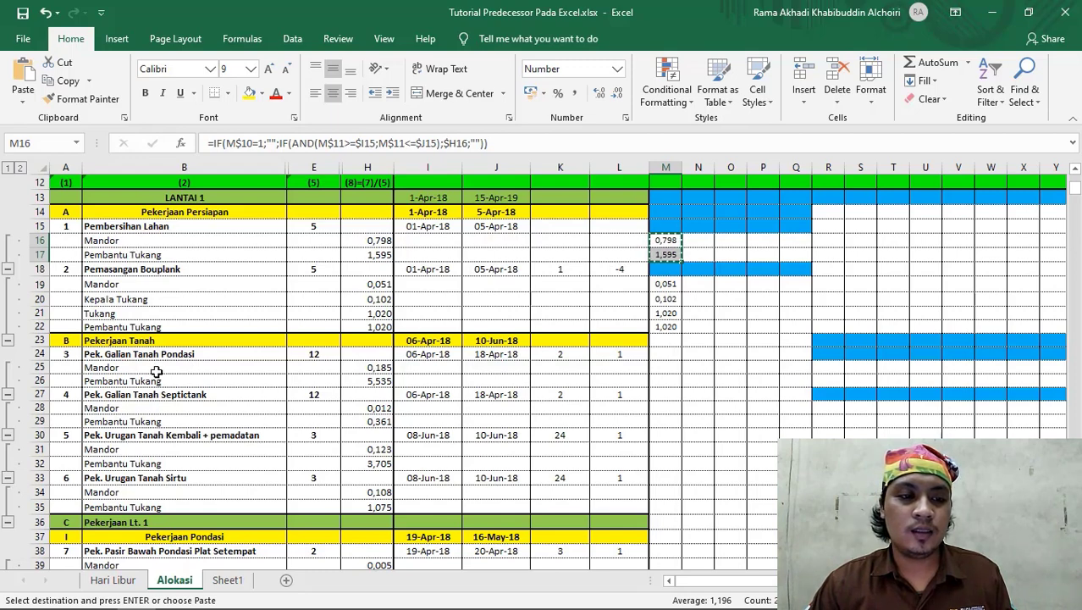
{"action": "left_click", "coordinate": [664, 367]}
{"action": "key", "text": "ctrl+v"}
{"action": "key", "text": "ctrl+z"}
{"action": "left_click", "coordinate": [667, 408]}
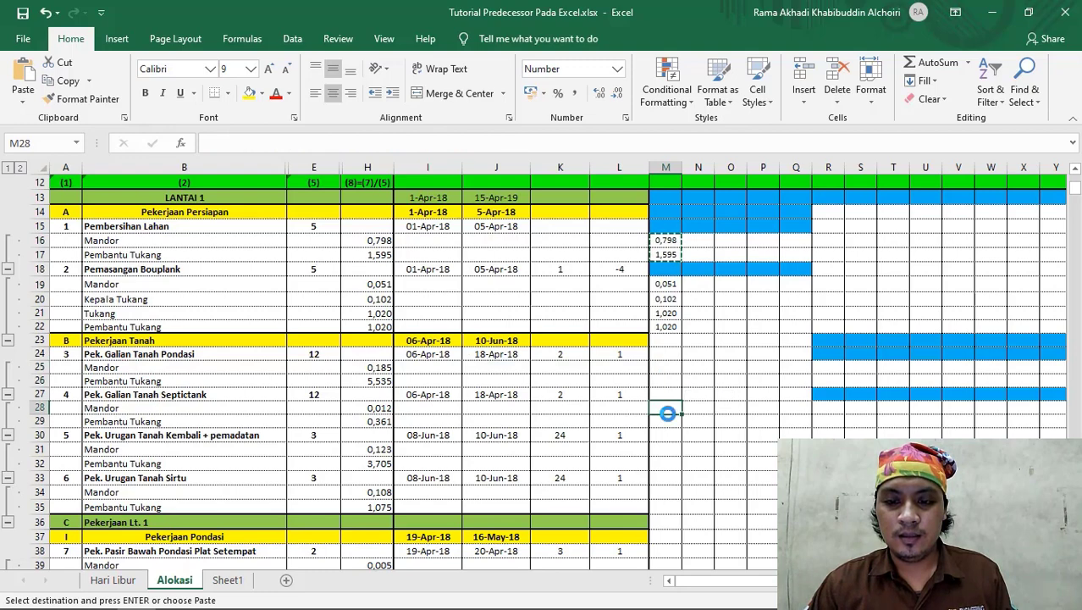
{"action": "key", "text": "ctrl+v"}
{"action": "key", "text": "ctrl+z"}
Step: Paste the copied two-row formulas into M31:M32 and M34:M35 for the Urugan Tanah Kembali and Urugan Tanah Sirtu labour rows
{"action": "left_click", "coordinate": [669, 449]}
{"action": "key", "text": "ctrl+v"}
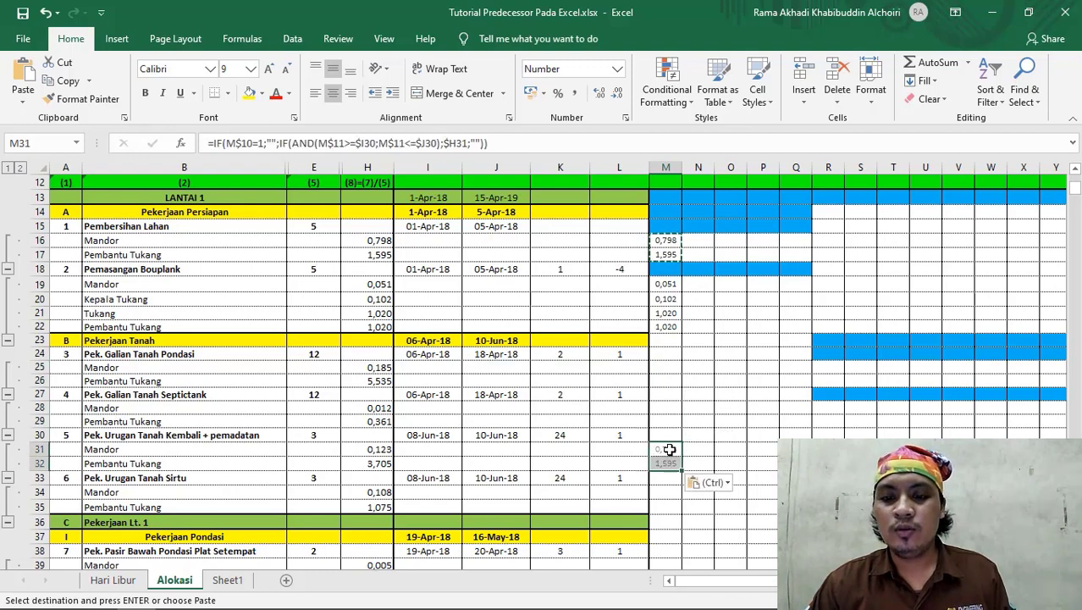
{"action": "scroll", "coordinate": [662, 459], "scroll_direction": "down", "scroll_amount": 2}
{"action": "scroll", "coordinate": [661, 458], "scroll_direction": "down", "scroll_amount": 1}
{"action": "key", "text": "ctrl+z"}
{"action": "left_click", "coordinate": [666, 360]}
{"action": "key", "text": "ctrl+v"}
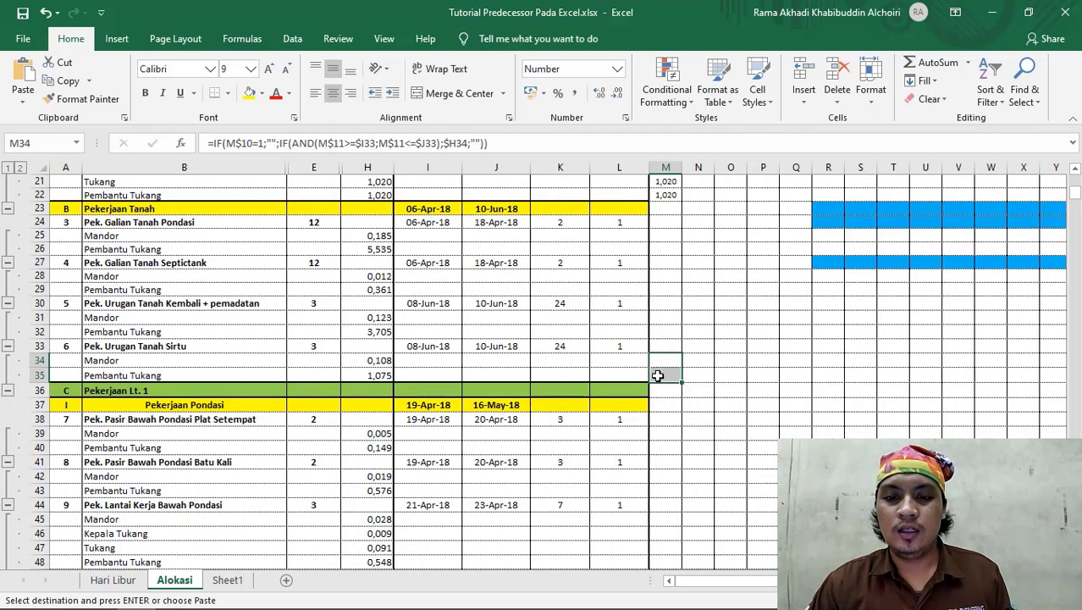
Step: Paste the same two-row formulas into M39:M40 and M42:M43 for both Pasir Bawah Pondasi tasks
{"action": "scroll", "coordinate": [654, 364], "scroll_direction": "down", "scroll_amount": 3}
{"action": "left_click", "coordinate": [668, 315]}
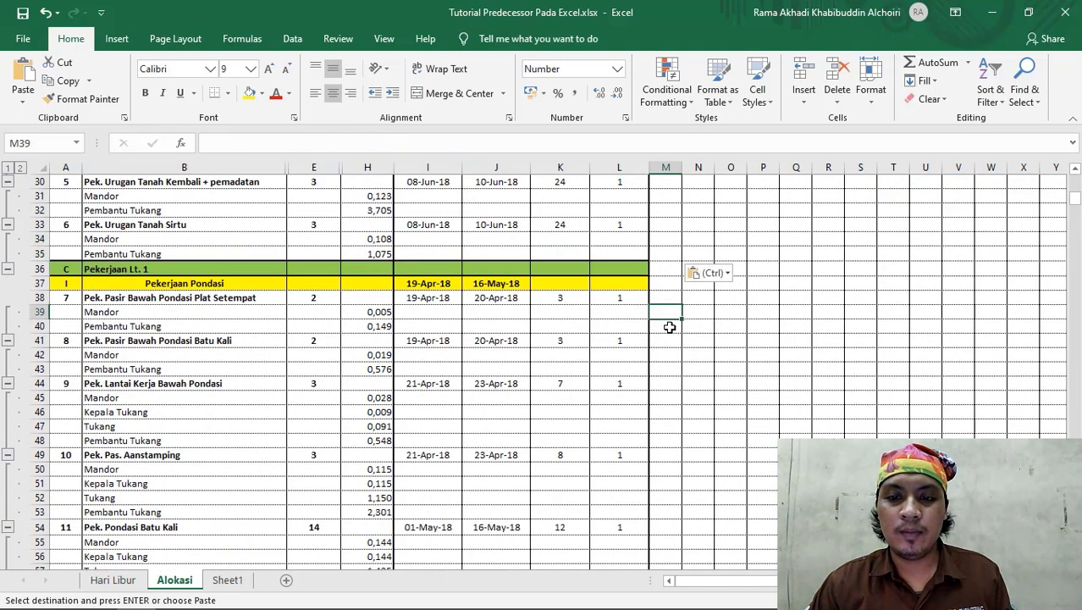
{"action": "key", "text": "ctrl+v"}
{"action": "left_click", "coordinate": [667, 355]}
{"action": "key", "text": "ctrl+v"}
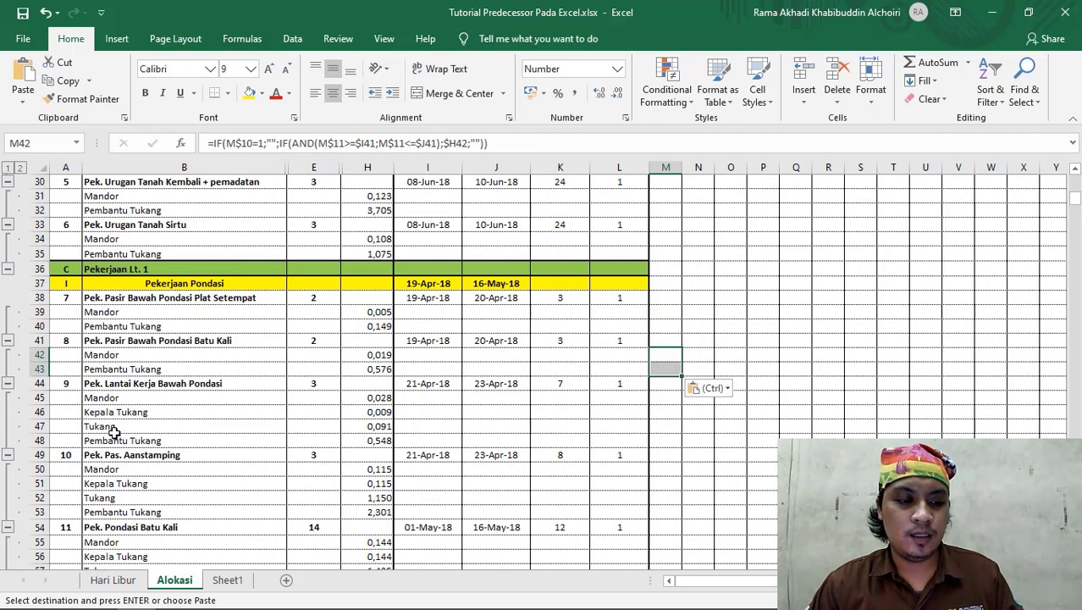
{"action": "key", "text": "Escape"}
Step: Copy the four-row formulas in M19:M22 into M45:M48, M50:M53 and M55:M58, the labour rows of tasks 9 to 11
{"action": "left_click_drag", "start_coordinate": [119, 398], "coordinate": [122, 437]}
{"action": "scroll", "coordinate": [669, 373], "scroll_direction": "up", "scroll_amount": 8}
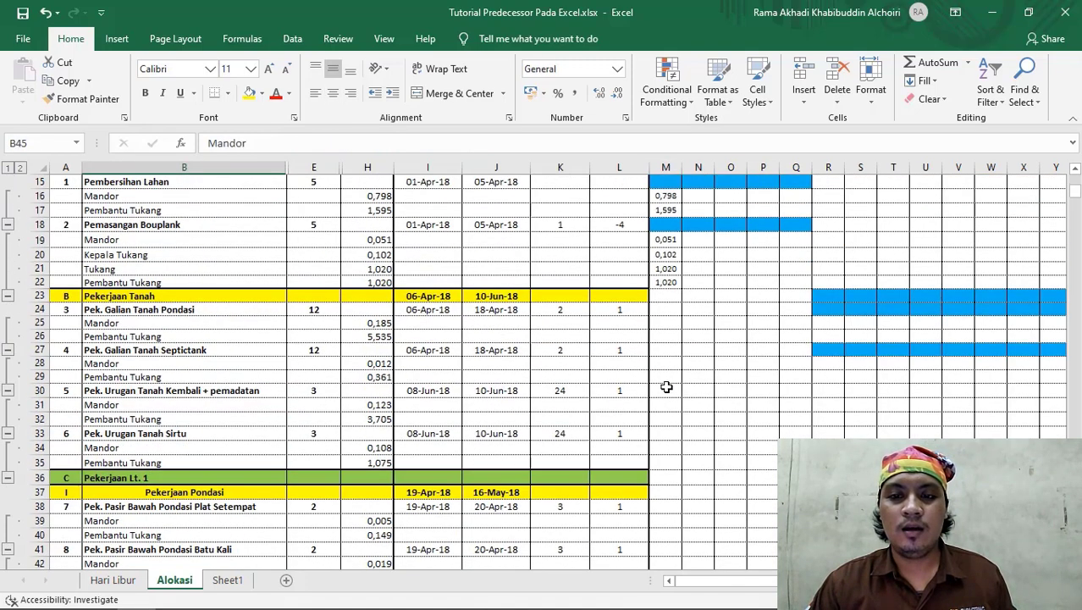
{"action": "scroll", "coordinate": [678, 370], "scroll_direction": "up", "scroll_amount": 2}
{"action": "scroll", "coordinate": [673, 348], "scroll_direction": "down", "scroll_amount": 3}
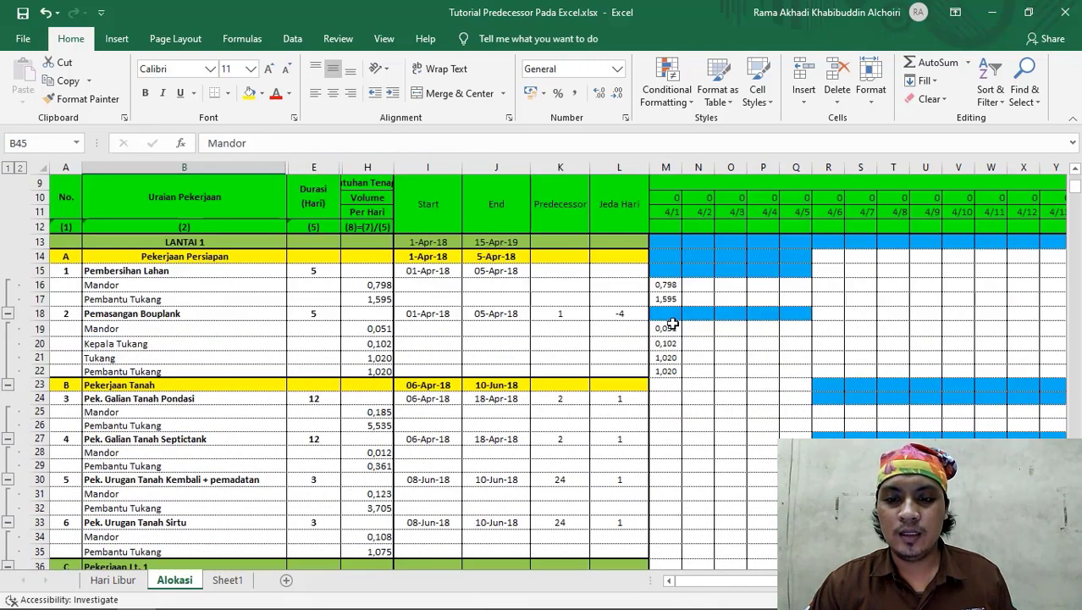
{"action": "left_click_drag", "start_coordinate": [663, 329], "coordinate": [660, 370]}
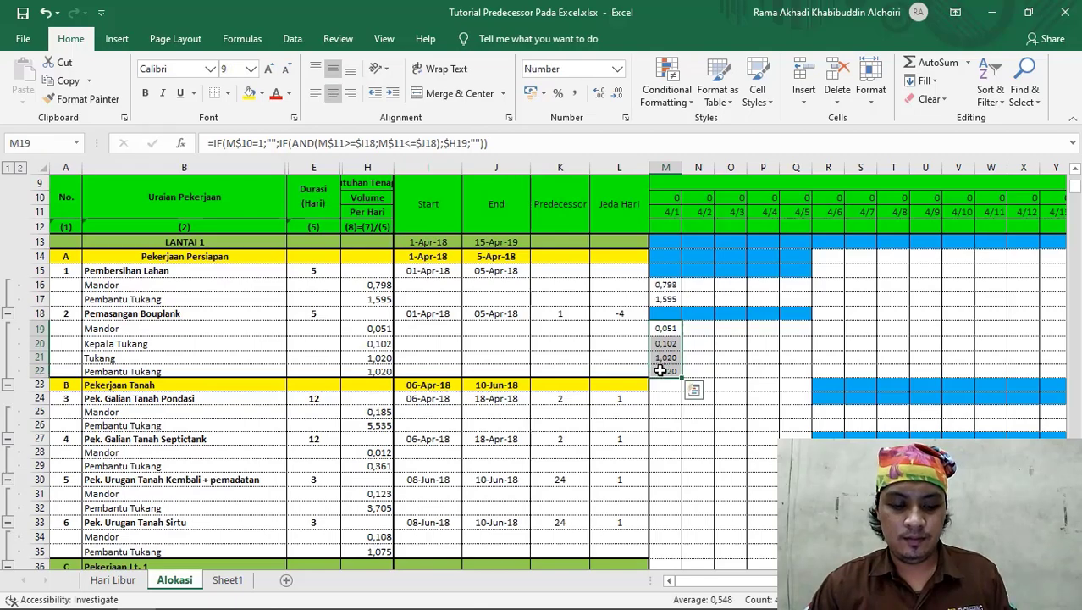
{"action": "key", "text": "ctrl+c"}
{"action": "scroll", "coordinate": [674, 347], "scroll_direction": "down", "scroll_amount": 6}
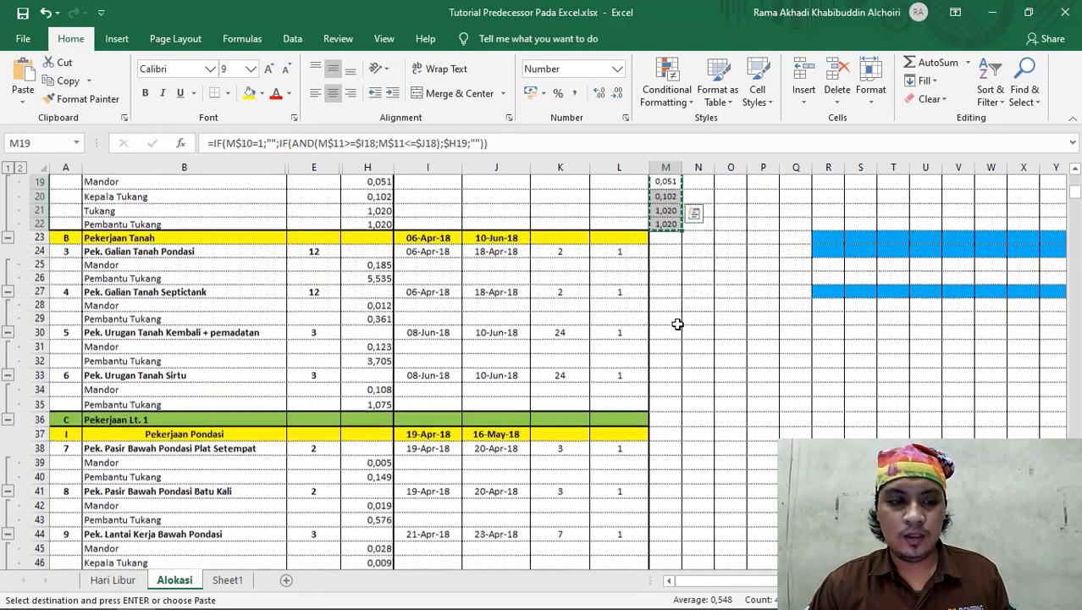
{"action": "scroll", "coordinate": [676, 305], "scroll_direction": "down", "scroll_amount": 4}
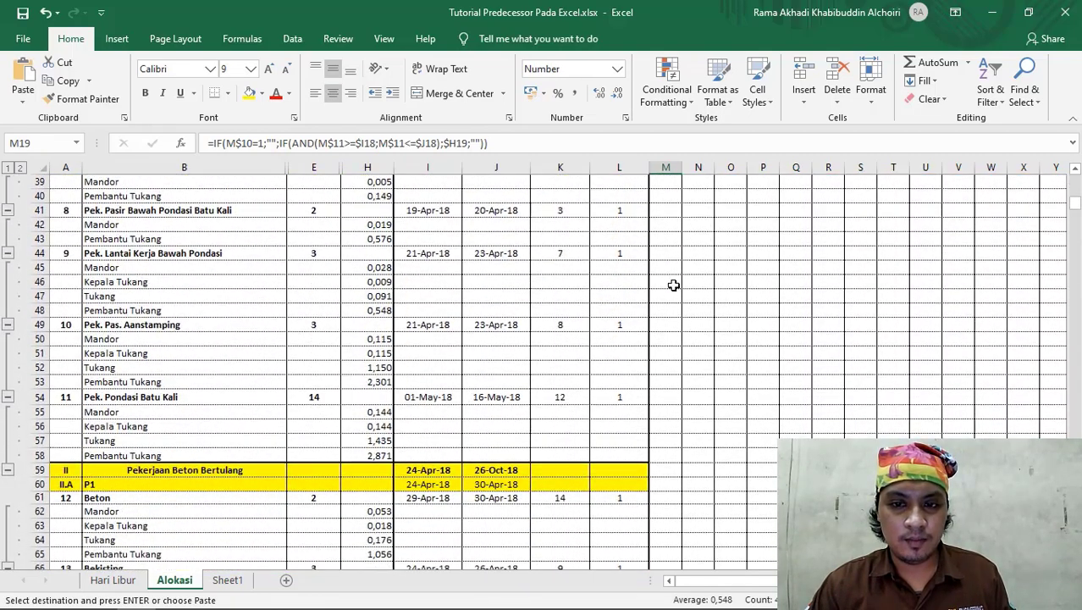
{"action": "left_click_drag", "start_coordinate": [669, 267], "coordinate": [665, 455]}
{"action": "key", "text": "ctrl+v"}
{"action": "key", "text": "ctrl+v"}
{"action": "key", "text": "ctrl+v"}
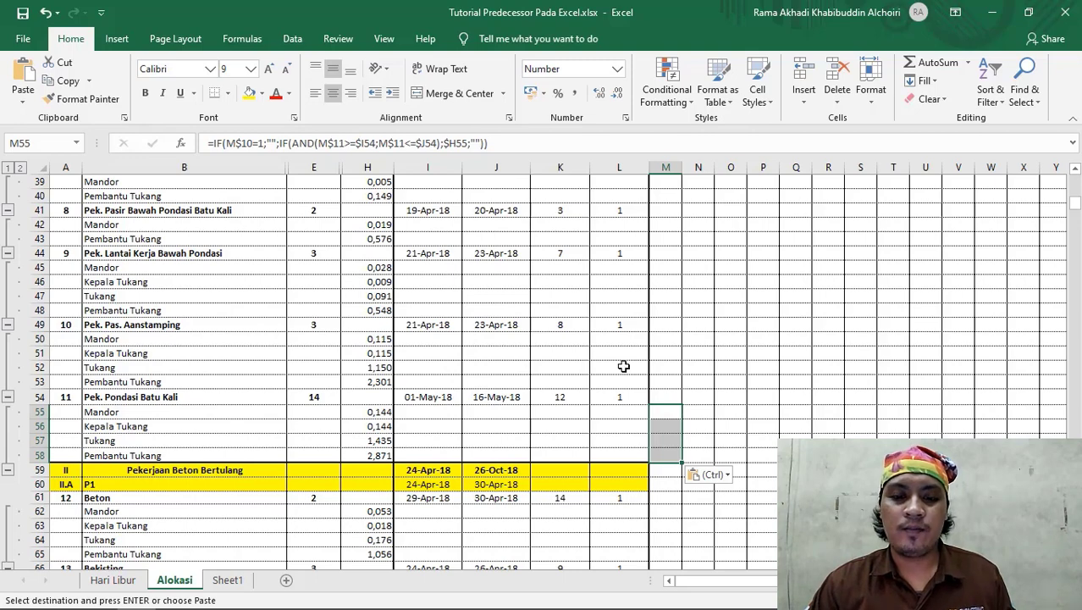
Step: Paste the four-row formulas into M62:M65 and M67:M70 for the P1 Beton and Bekisting labour rows
{"action": "scroll", "coordinate": [636, 367], "scroll_direction": "down", "scroll_amount": 3}
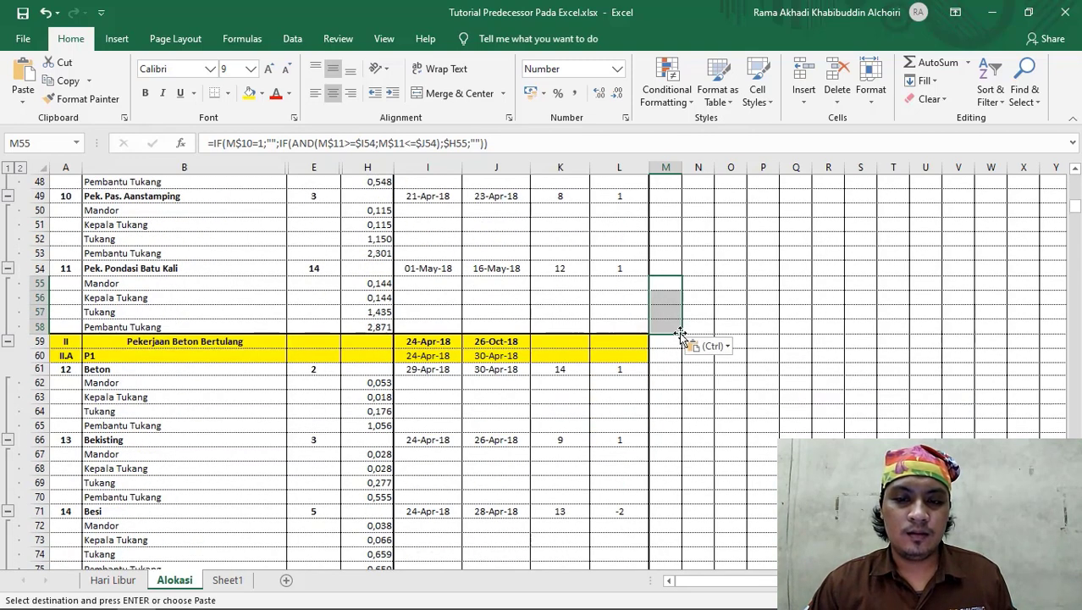
{"action": "left_click", "coordinate": [664, 386]}
{"action": "key", "text": "ctrl+v"}
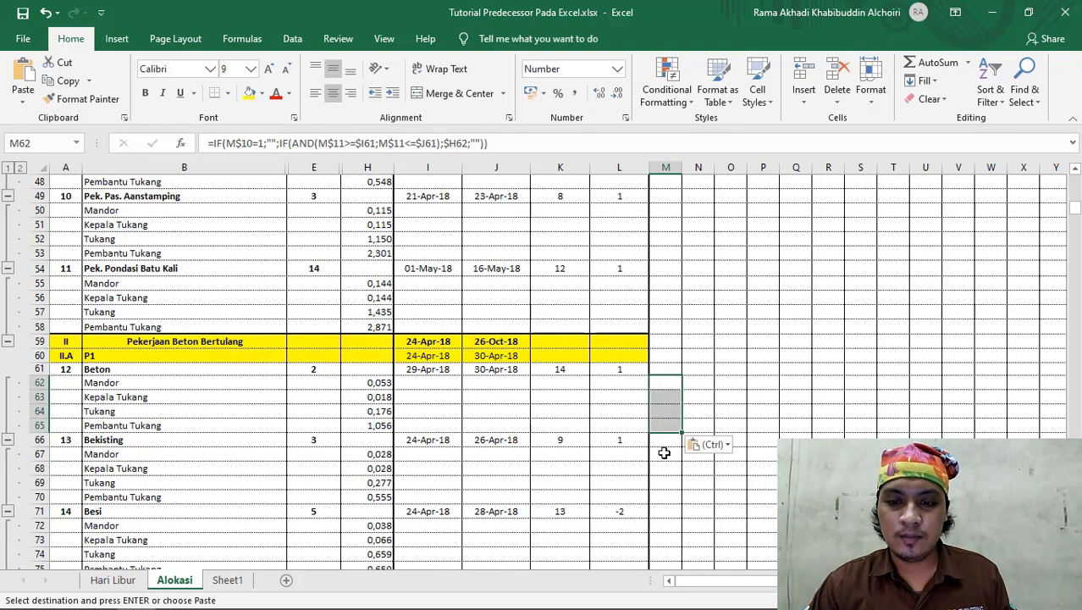
{"action": "key", "text": "ctrl+z"}
{"action": "left_click", "coordinate": [663, 452]}
{"action": "key", "text": "ctrl+v"}
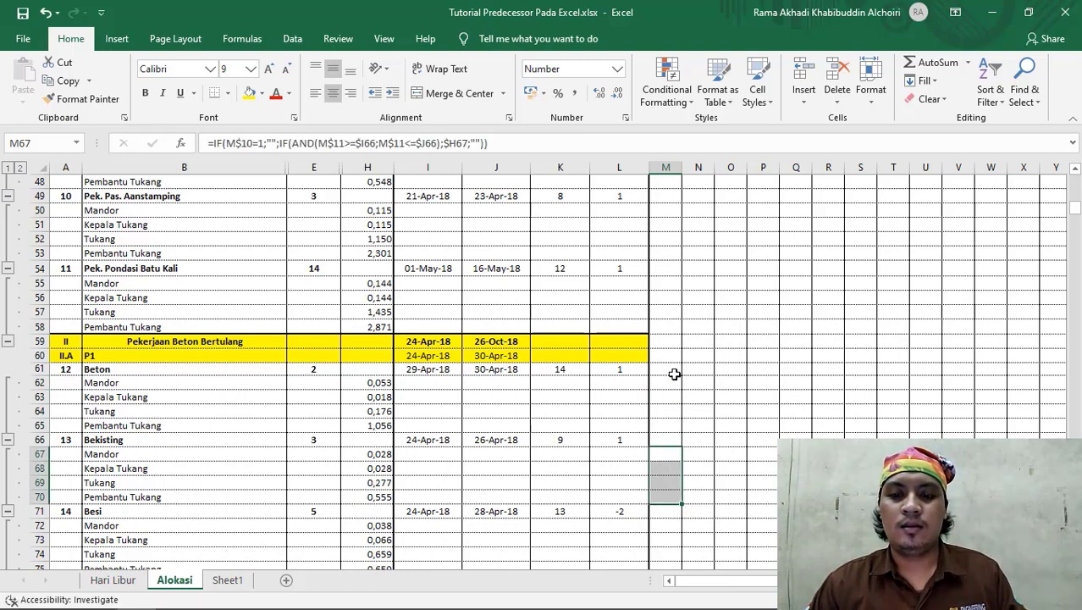
Step: Review the Pemasangan Bouplank labour rows with their column M formulas and the labour rows of the tasks further down the schedule
{"action": "scroll", "coordinate": [674, 374], "scroll_direction": "up", "scroll_amount": 9}
{"action": "scroll", "coordinate": [674, 373], "scroll_direction": "up", "scroll_amount": 6}
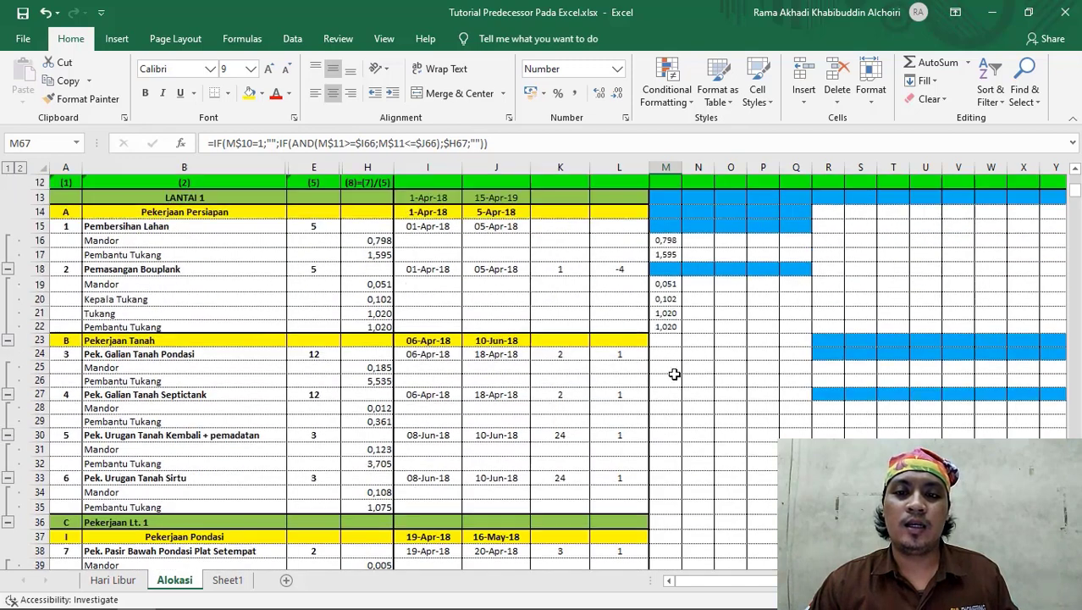
{"action": "scroll", "coordinate": [674, 372], "scroll_direction": "down", "scroll_amount": 3}
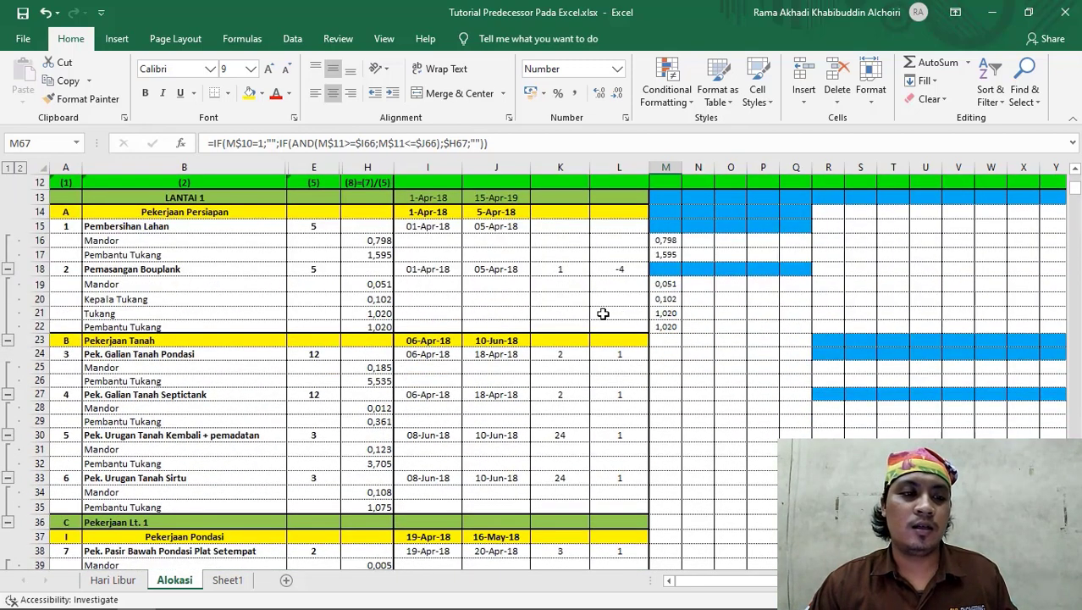
{"action": "left_click_drag", "start_coordinate": [144, 284], "coordinate": [146, 318]}
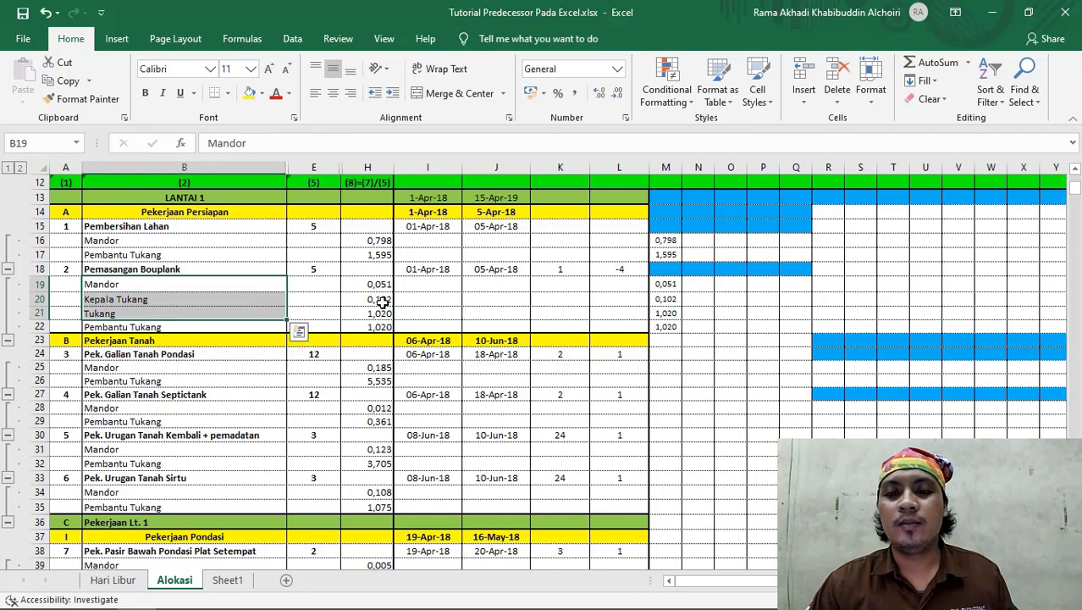
{"action": "left_click_drag", "start_coordinate": [671, 284], "coordinate": [671, 313]}
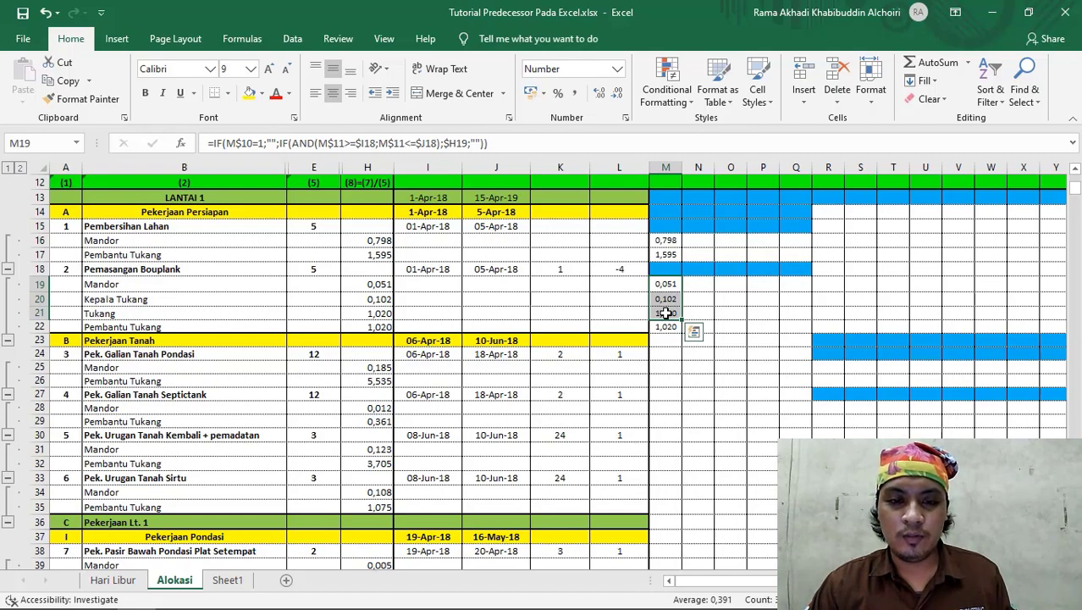
{"action": "scroll", "coordinate": [666, 313], "scroll_direction": "down", "scroll_amount": 20}
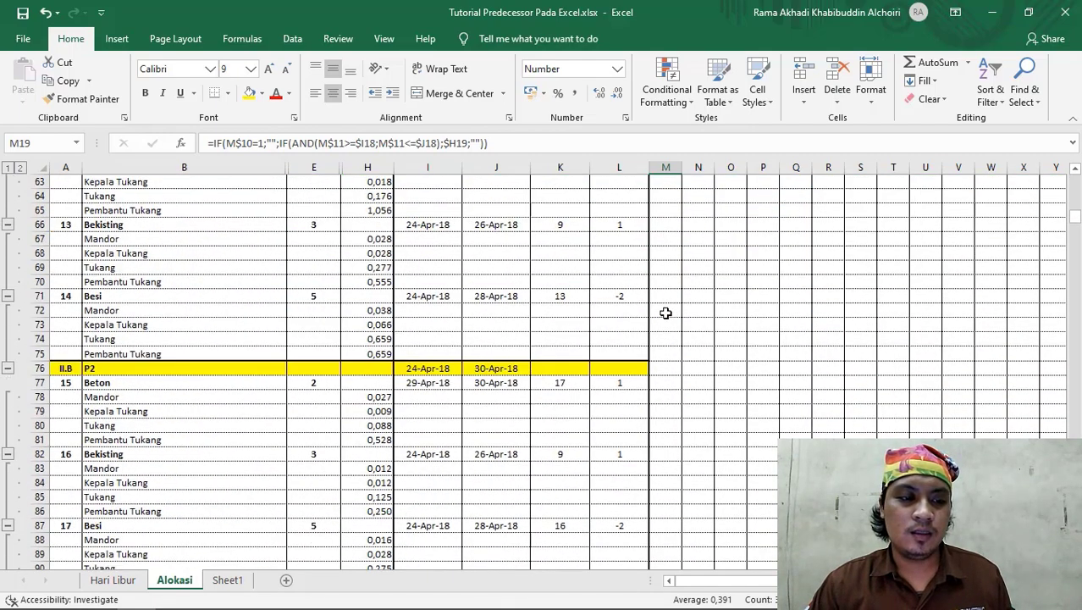
{"action": "scroll", "coordinate": [666, 313], "scroll_direction": "down", "scroll_amount": 7}
{"action": "scroll", "coordinate": [666, 312], "scroll_direction": "up", "scroll_amount": 20}
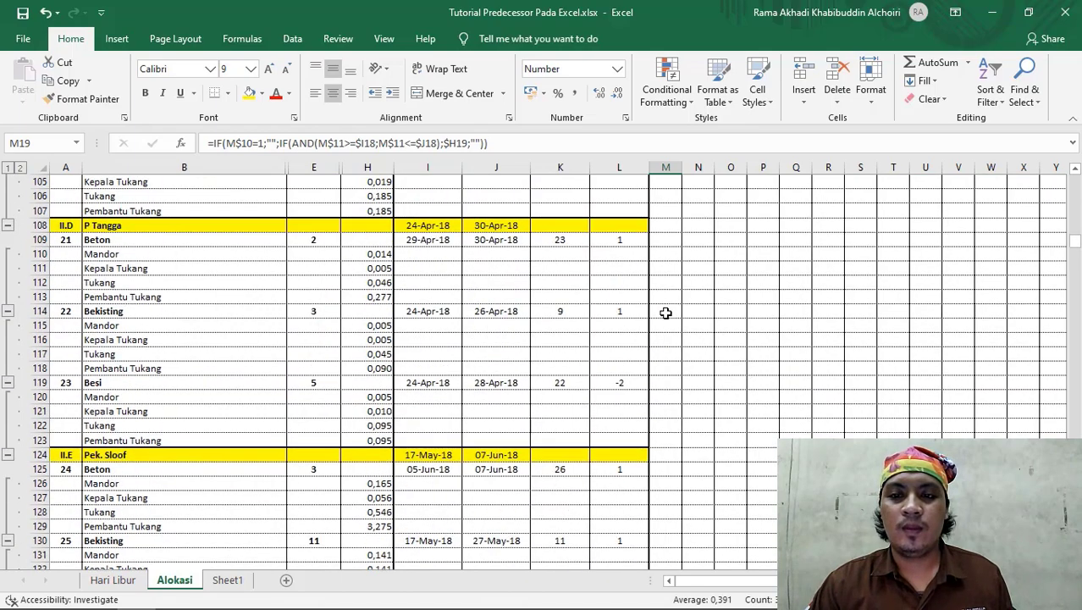
{"action": "scroll", "coordinate": [665, 313], "scroll_direction": "up", "scroll_amount": 4}
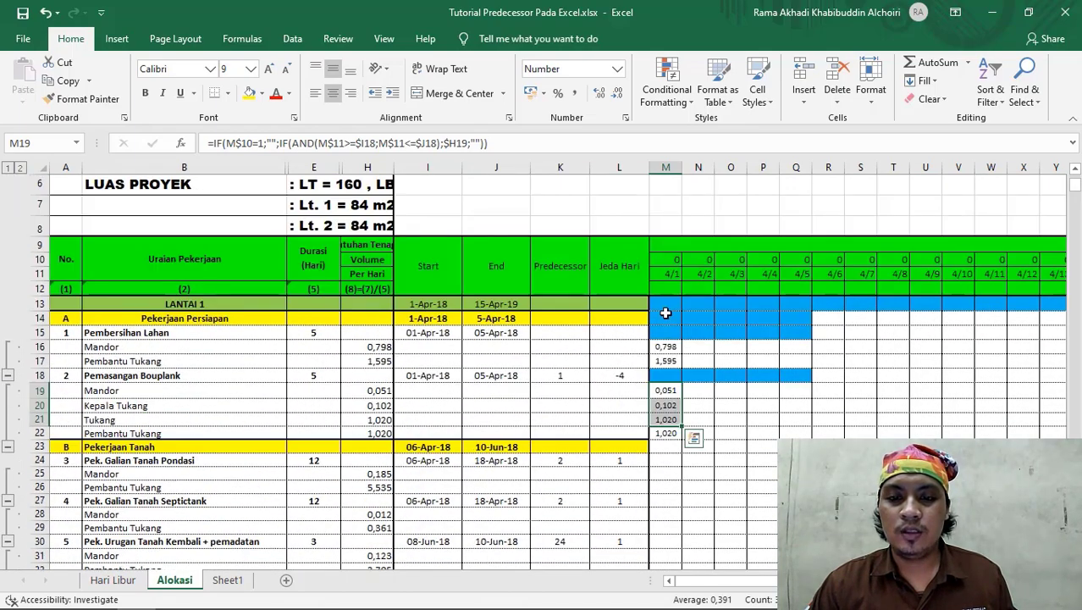
Step: Check which labour rows hold the column M formula by inspecting M16, M58, M62, M75 and M70
{"action": "scroll", "coordinate": [666, 312], "scroll_direction": "down", "scroll_amount": 5}
{"action": "left_click", "coordinate": [668, 195]}
{"action": "scroll", "coordinate": [667, 302], "scroll_direction": "down", "scroll_amount": 13}
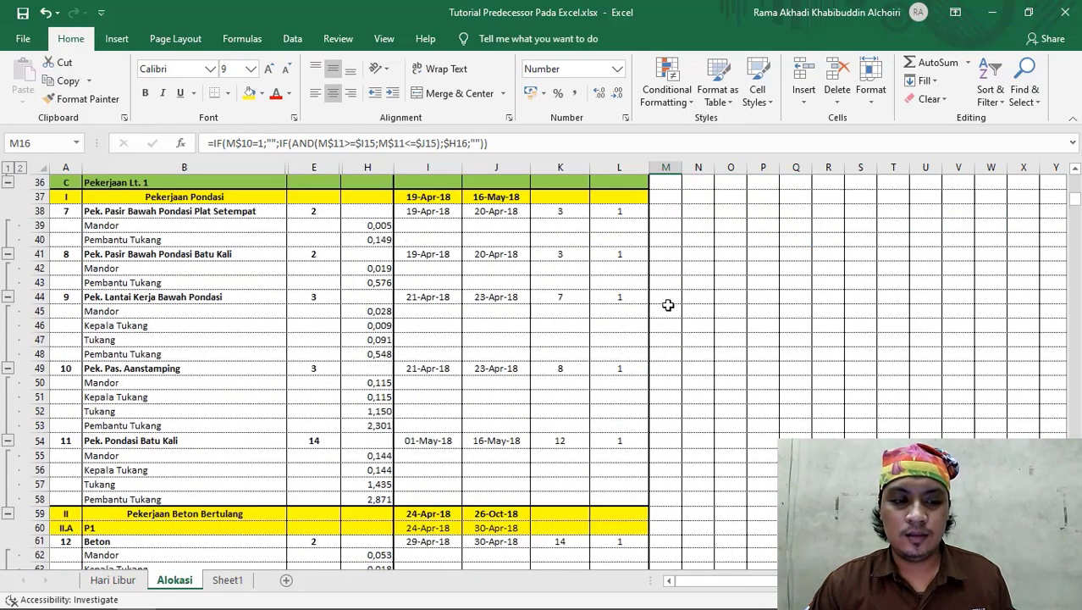
{"action": "left_click", "coordinate": [670, 243]}
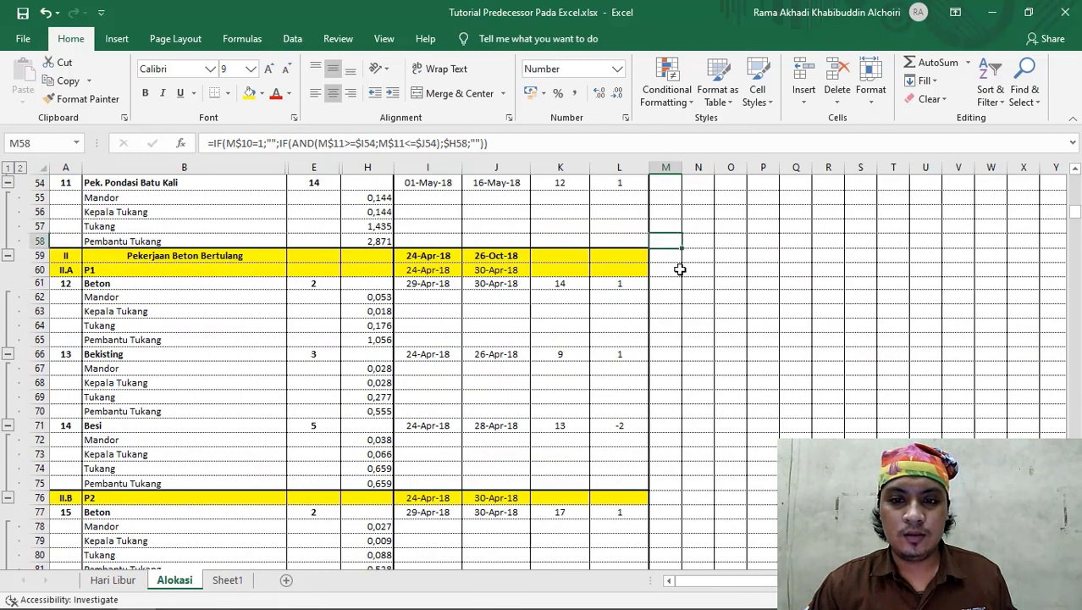
{"action": "left_click", "coordinate": [667, 301]}
{"action": "left_click", "coordinate": [667, 481]}
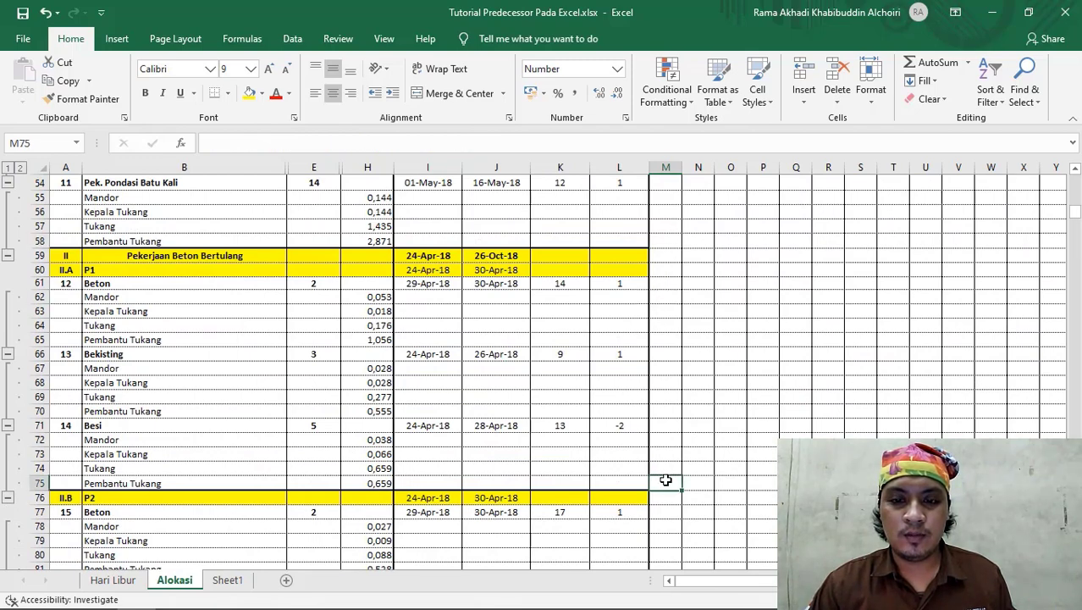
{"action": "left_click", "coordinate": [666, 412]}
{"action": "scroll", "coordinate": [665, 398], "scroll_direction": "up", "scroll_amount": 18}
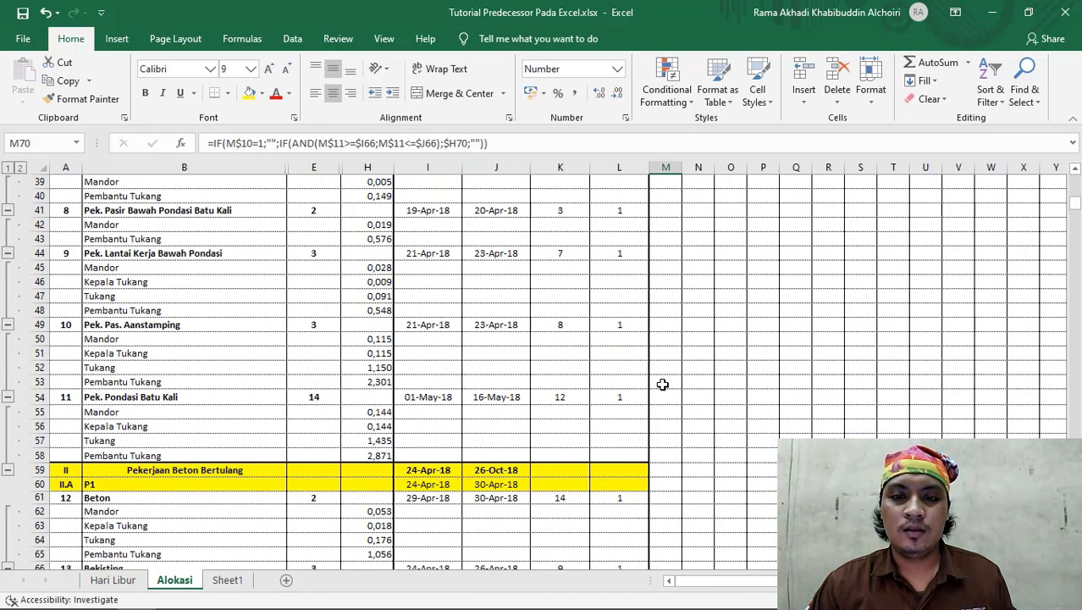
{"action": "scroll", "coordinate": [678, 305], "scroll_direction": "down", "scroll_amount": 4}
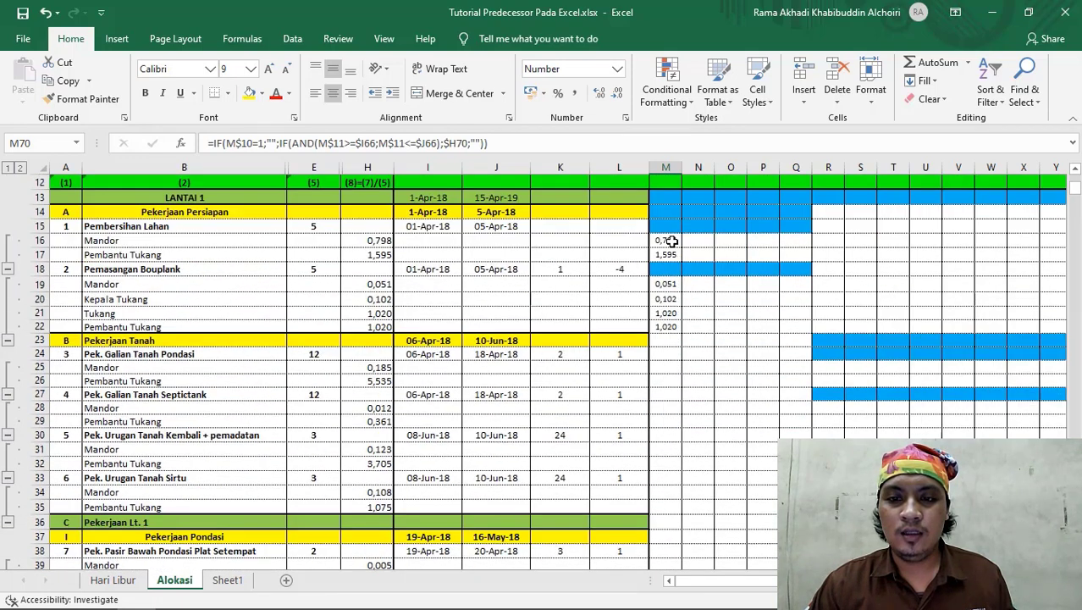
Step: Fill the labour formulas in M16:M75 across the date columns through column KA
{"action": "left_click_drag", "start_coordinate": [672, 241], "coordinate": [662, 439]}
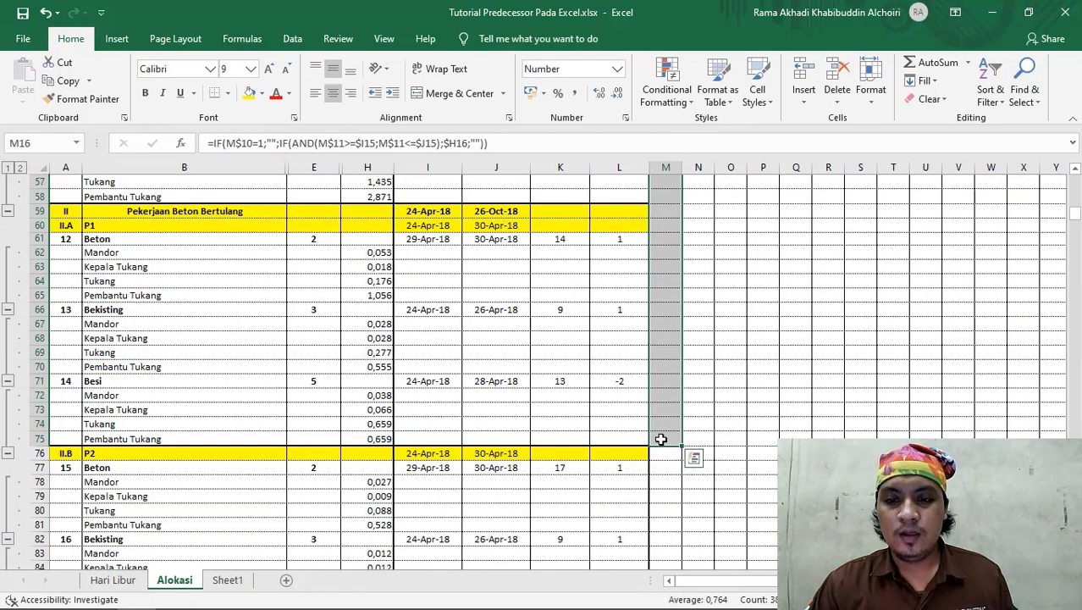
{"action": "scroll", "coordinate": [681, 332], "scroll_direction": "up", "scroll_amount": 15}
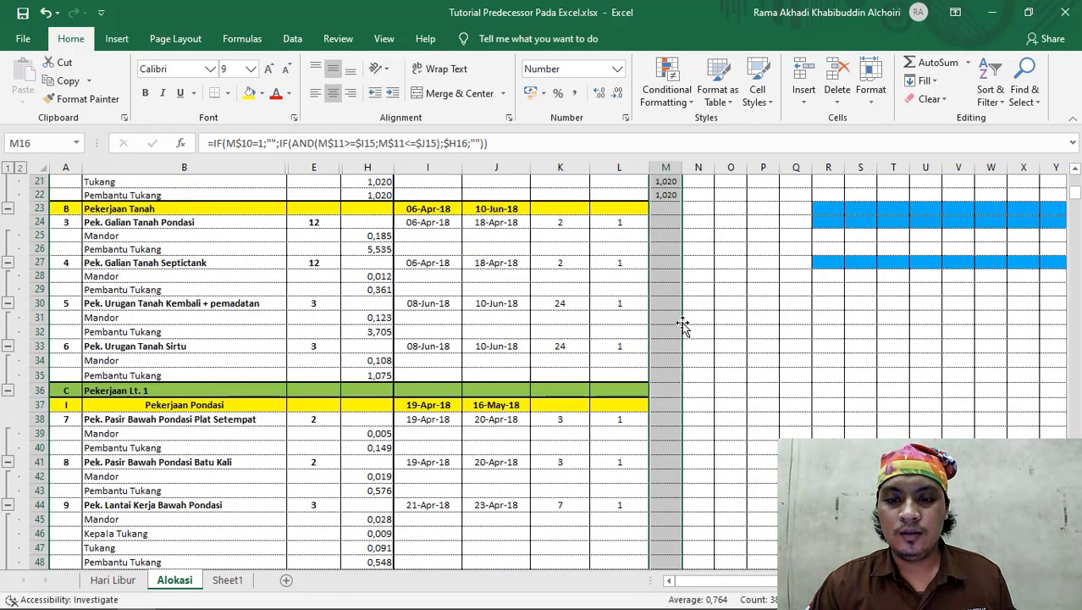
{"action": "scroll", "coordinate": [681, 327], "scroll_direction": "down", "scroll_amount": 17}
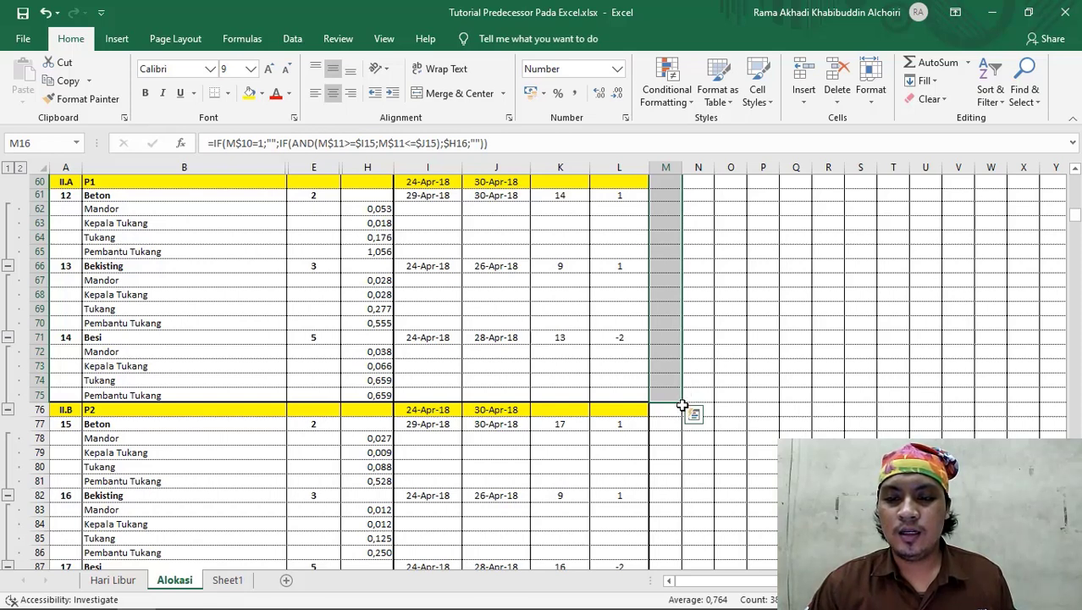
{"action": "left_click_drag", "start_coordinate": [683, 403], "coordinate": [683, 403]}
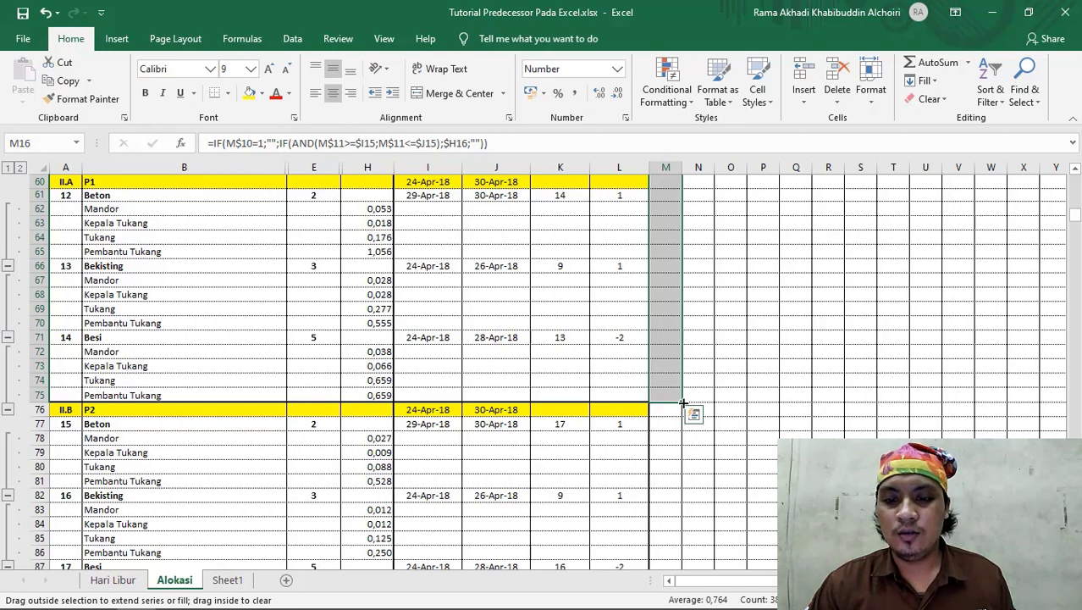
{"action": "mouse_move", "coordinate": [684, 403]}
{"action": "left_mouse_down"}
{"action": "mouse_move", "coordinate": [1080, 344]}
{"action": "mouse_move", "coordinate": [1045, 338]}
{"action": "mouse_move", "coordinate": [1049, 364]}
{"action": "mouse_move", "coordinate": [1027, 393]}
{"action": "mouse_move", "coordinate": [1052, 398]}
{"action": "left_mouse_up"}
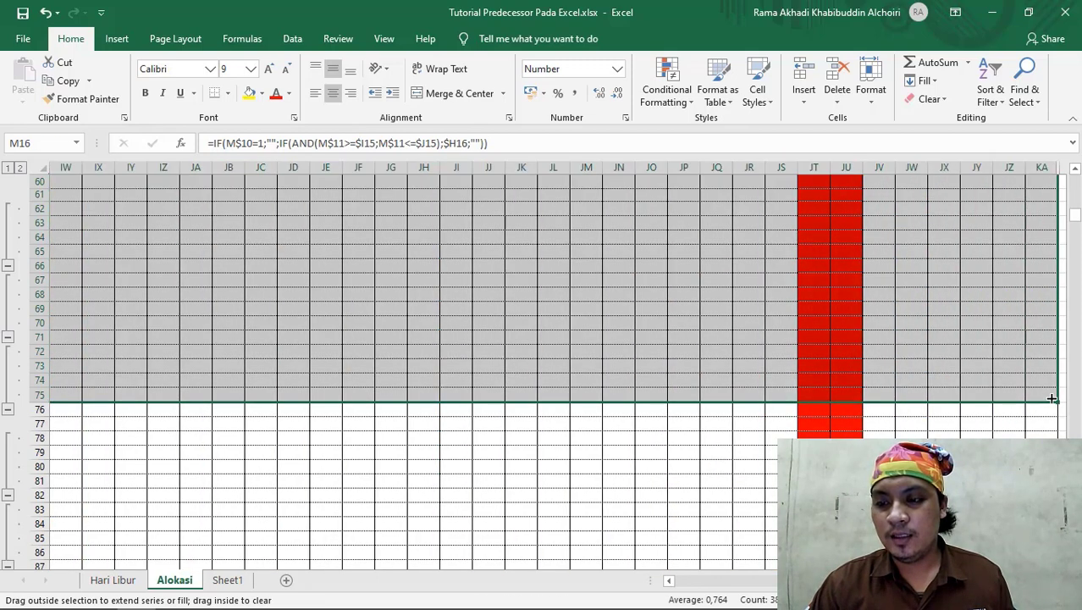
{"action": "left_click", "coordinate": [712, 467]}
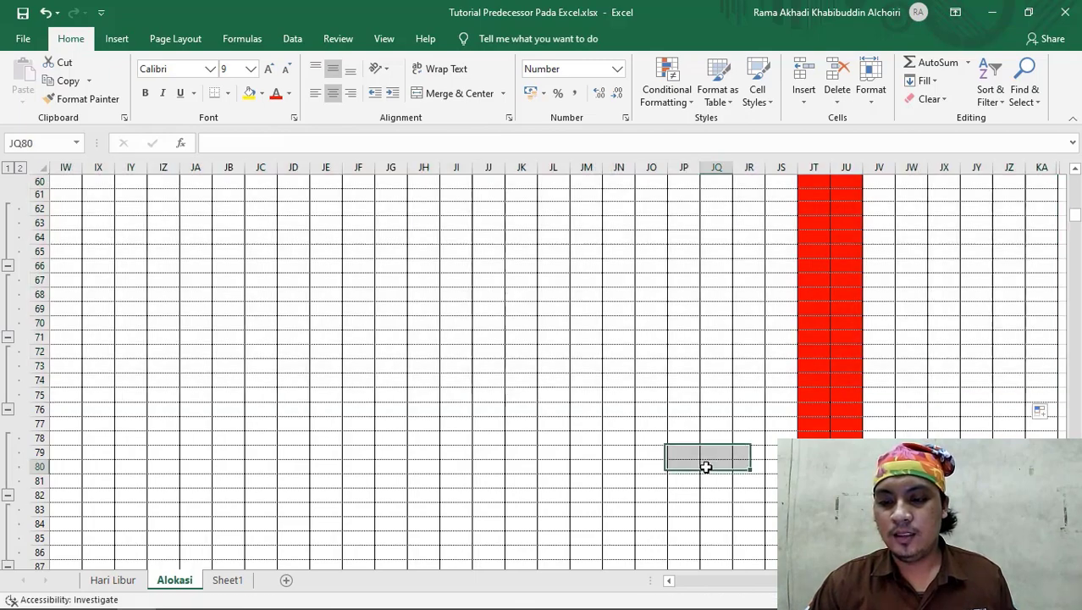
Step: Review the filled daily labour values across the dates and the duration and predecessor of Pek. Galian Tanah Pondasi
{"action": "scroll", "coordinate": [557, 373], "scroll_direction": "left", "scroll_amount": 20}
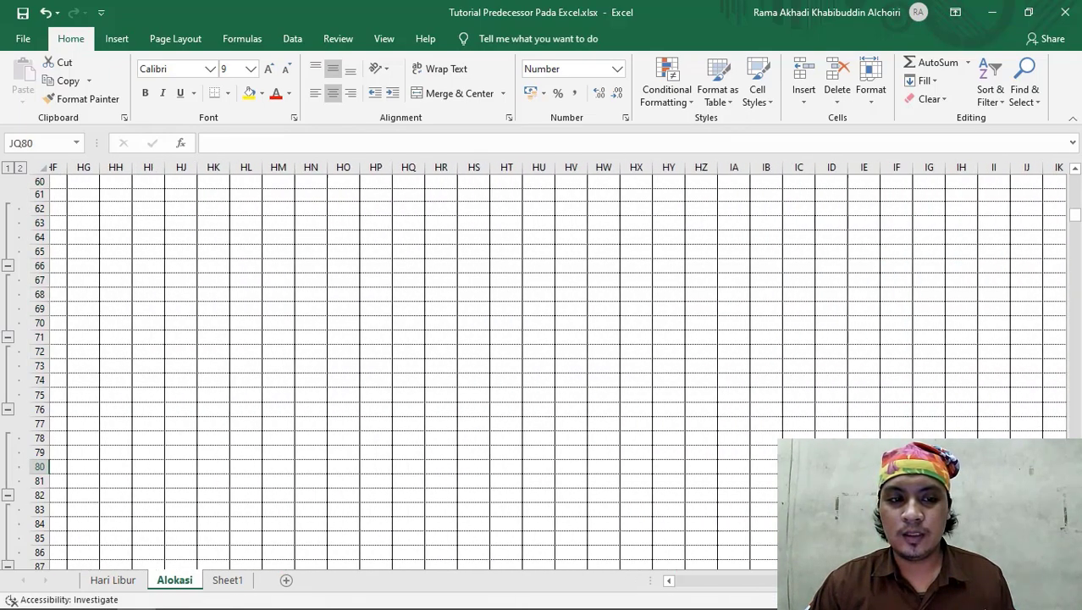
{"action": "scroll", "coordinate": [736, 559], "scroll_direction": "left", "scroll_amount": 20}
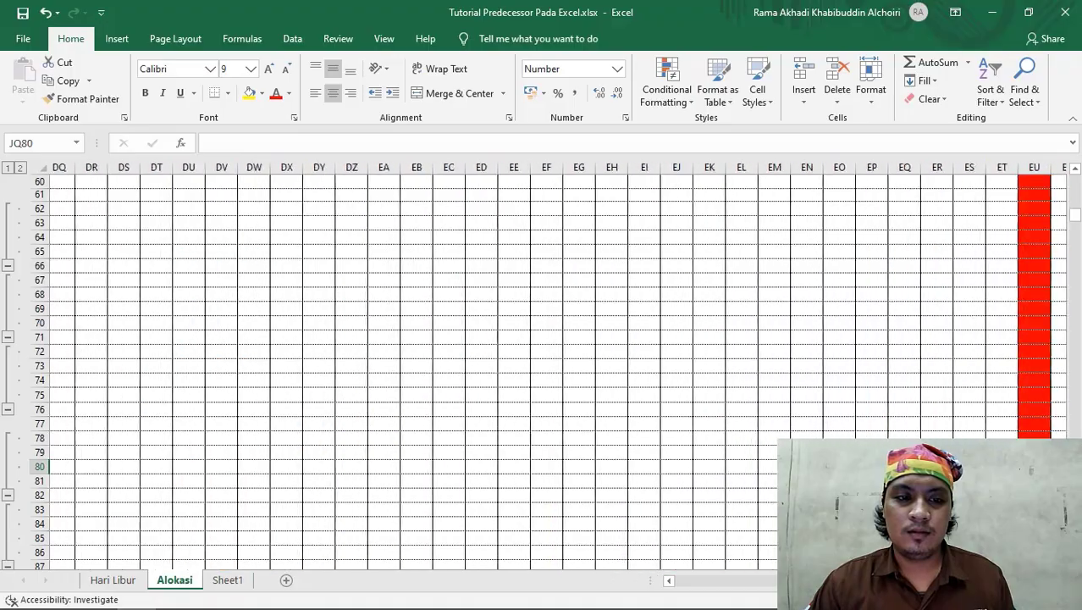
{"action": "scroll", "coordinate": [735, 559], "scroll_direction": "left", "scroll_amount": 10}
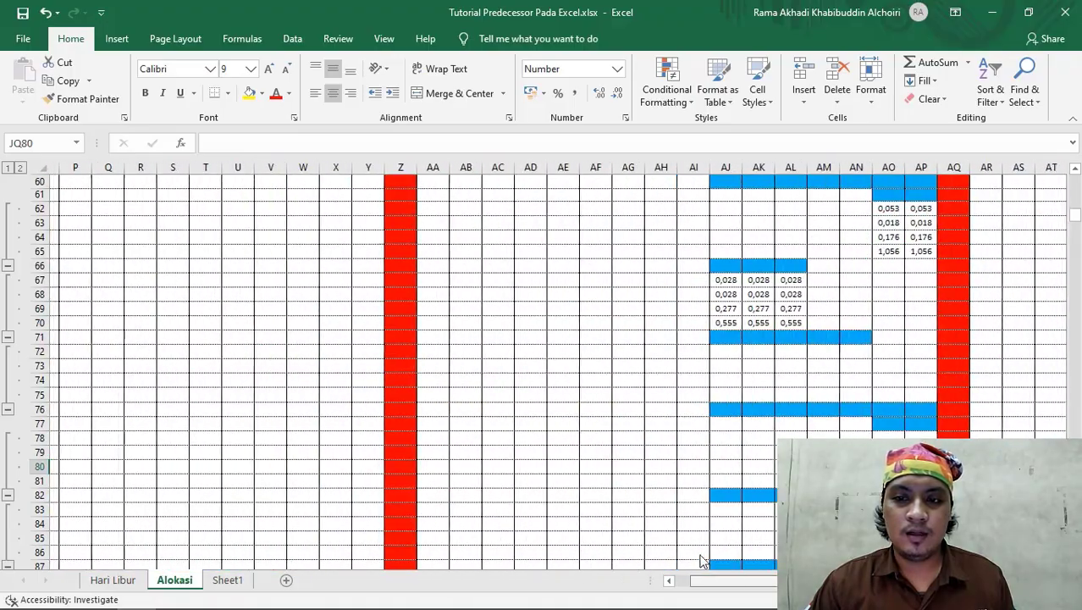
{"action": "scroll", "coordinate": [546, 289], "scroll_direction": "up", "scroll_amount": 9}
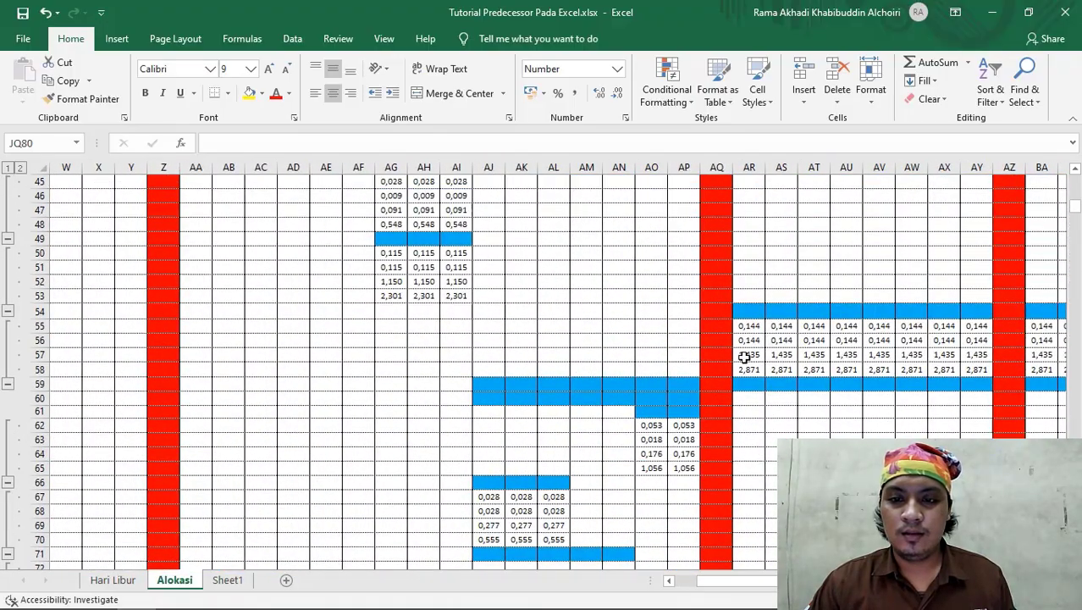
{"action": "scroll", "coordinate": [342, 316], "scroll_direction": "up", "scroll_amount": 5}
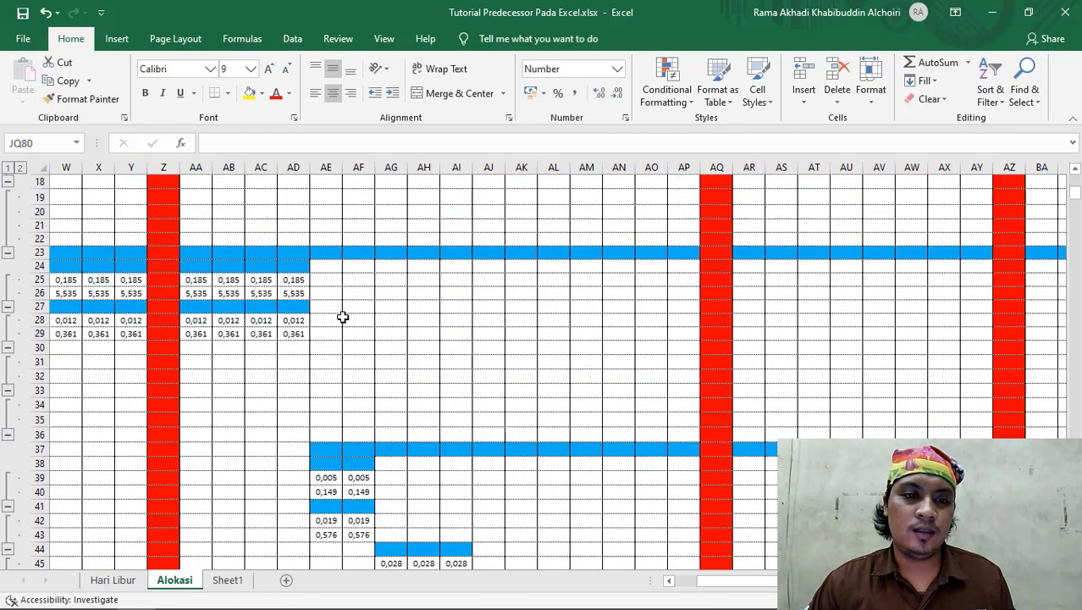
{"action": "left_click_drag", "start_coordinate": [737, 583], "coordinate": [701, 590]}
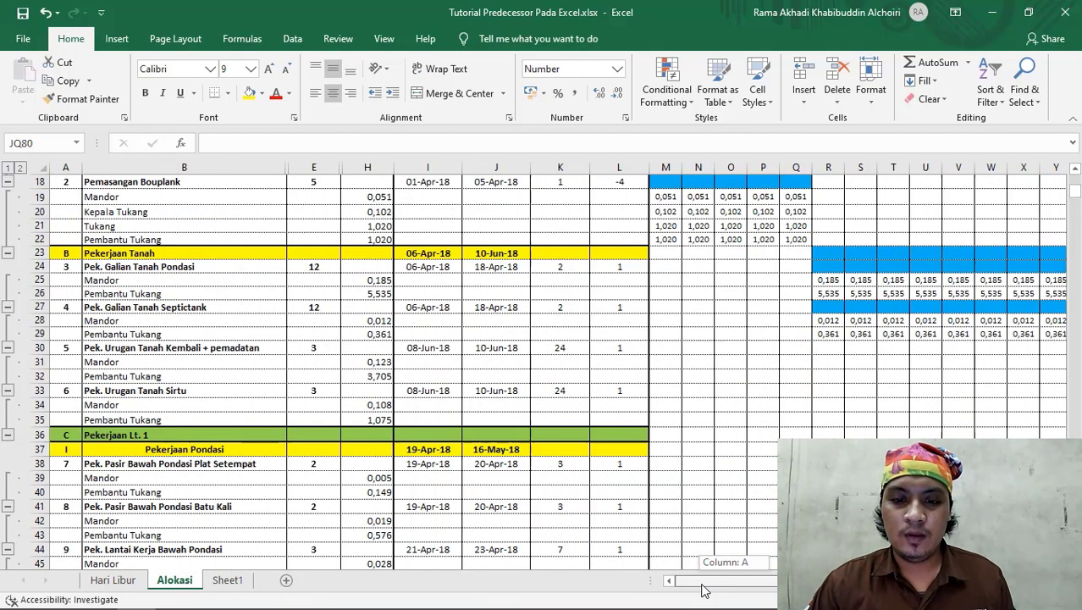
{"action": "scroll", "coordinate": [737, 376], "scroll_direction": "up", "scroll_amount": 6}
{"action": "scroll", "coordinate": [688, 356], "scroll_direction": "down", "scroll_amount": 3}
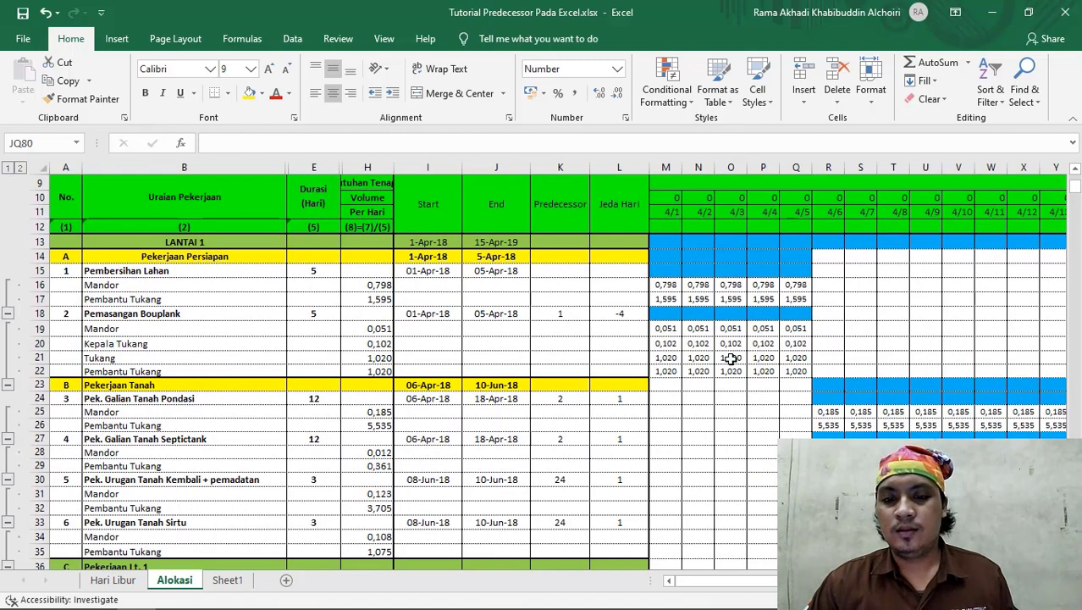
{"action": "left_click", "coordinate": [314, 399]}
{"action": "scroll", "coordinate": [555, 360], "scroll_direction": "down", "scroll_amount": 1}
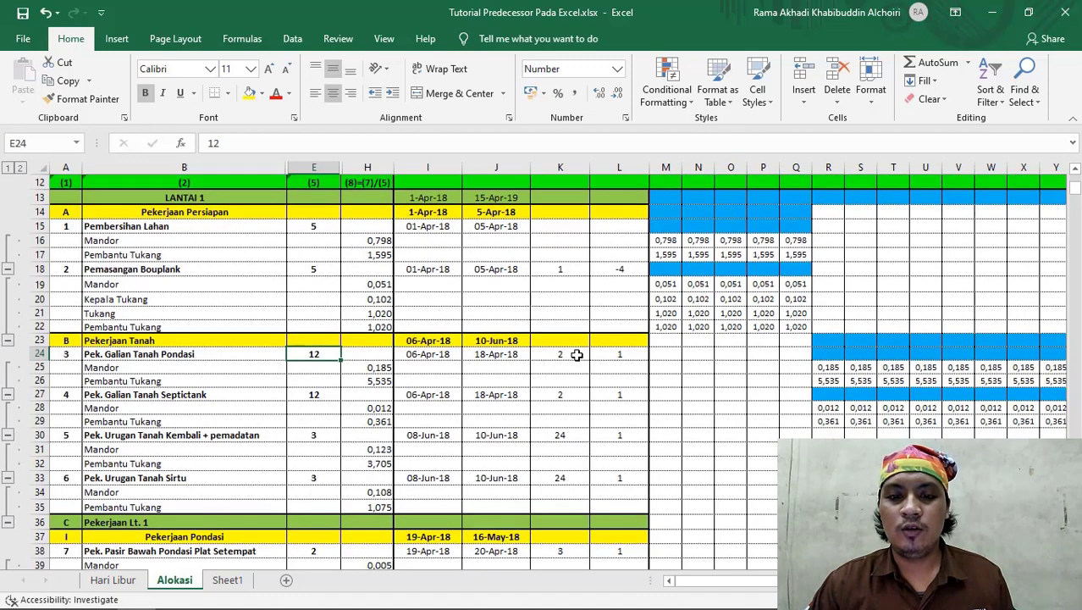
{"action": "left_click", "coordinate": [561, 356]}
{"action": "type", "text": "2"}
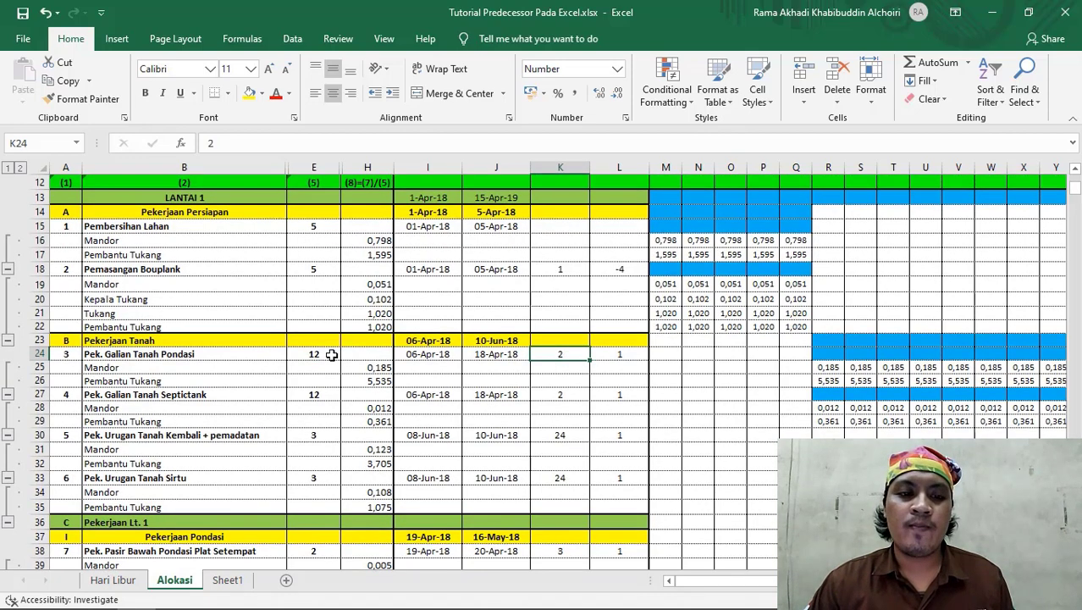
Step: Set the durations of Pembersihan Lahan and Pemasangan Bouplank to 3 days each
{"action": "left_click", "coordinate": [320, 225]}
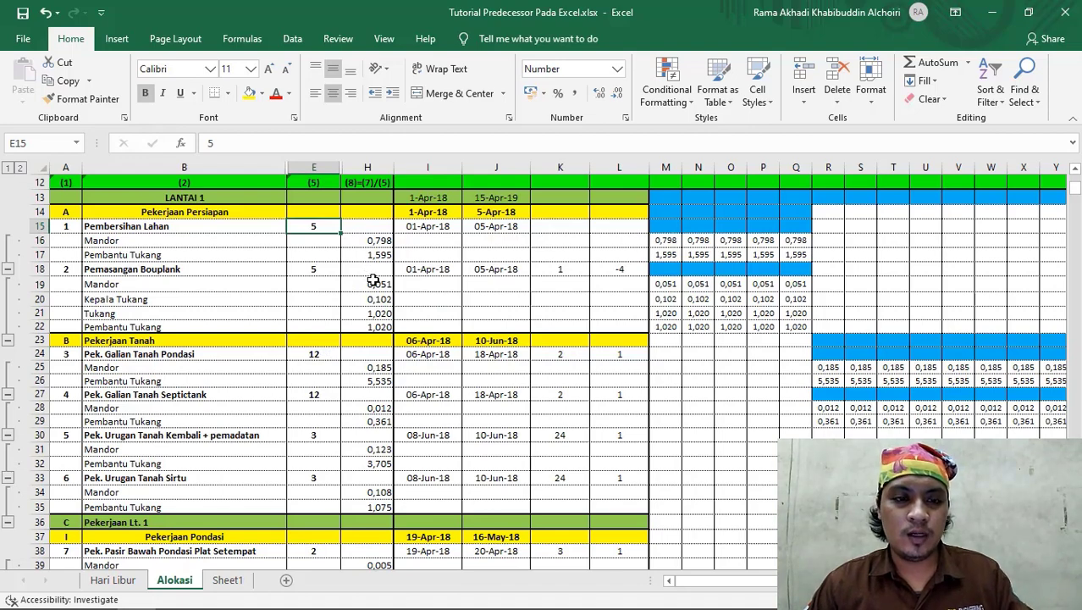
{"action": "type", "text": "3"}
{"action": "key", "text": "Return"}
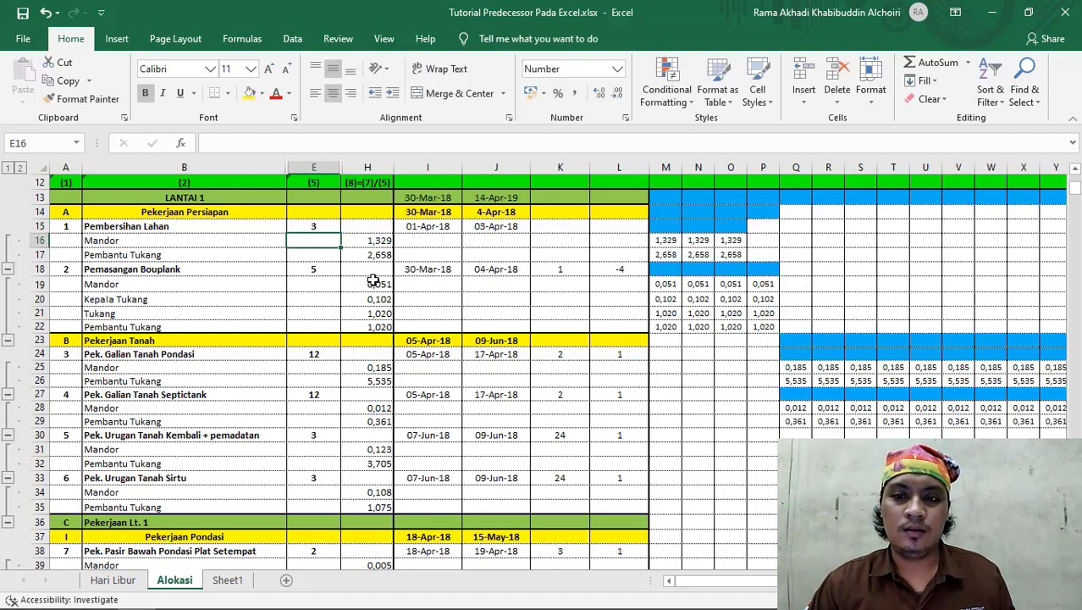
{"action": "left_click", "coordinate": [316, 270]}
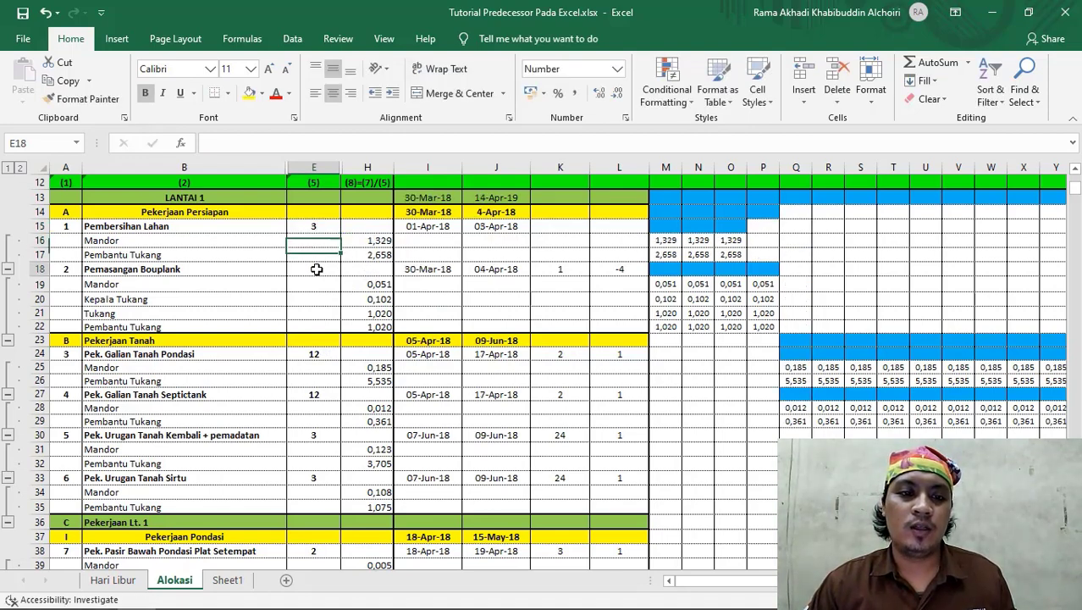
{"action": "type", "text": "3"}
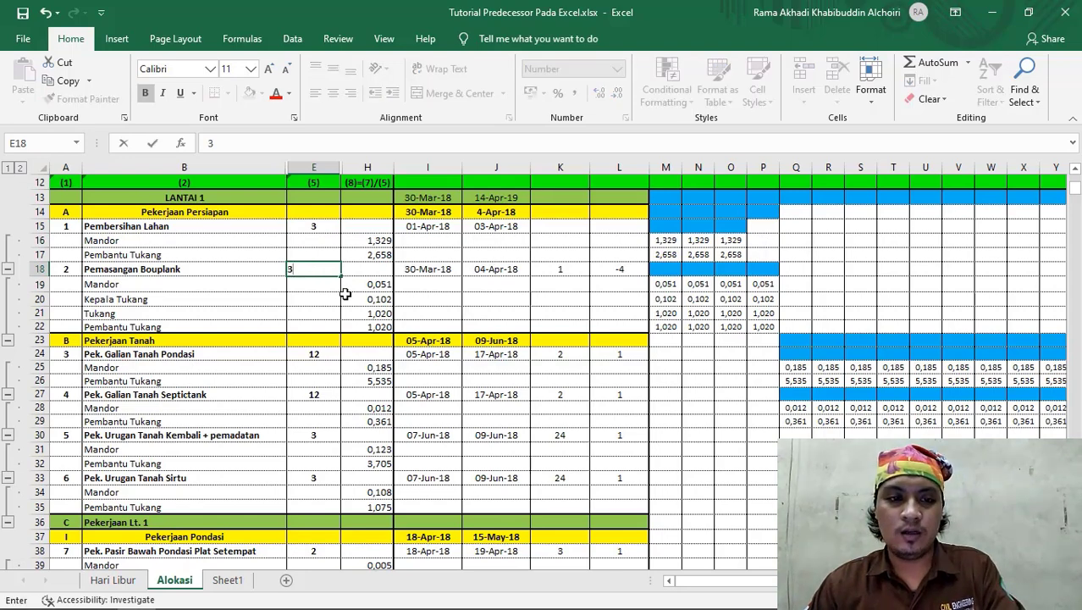
{"action": "key", "text": "Return"}
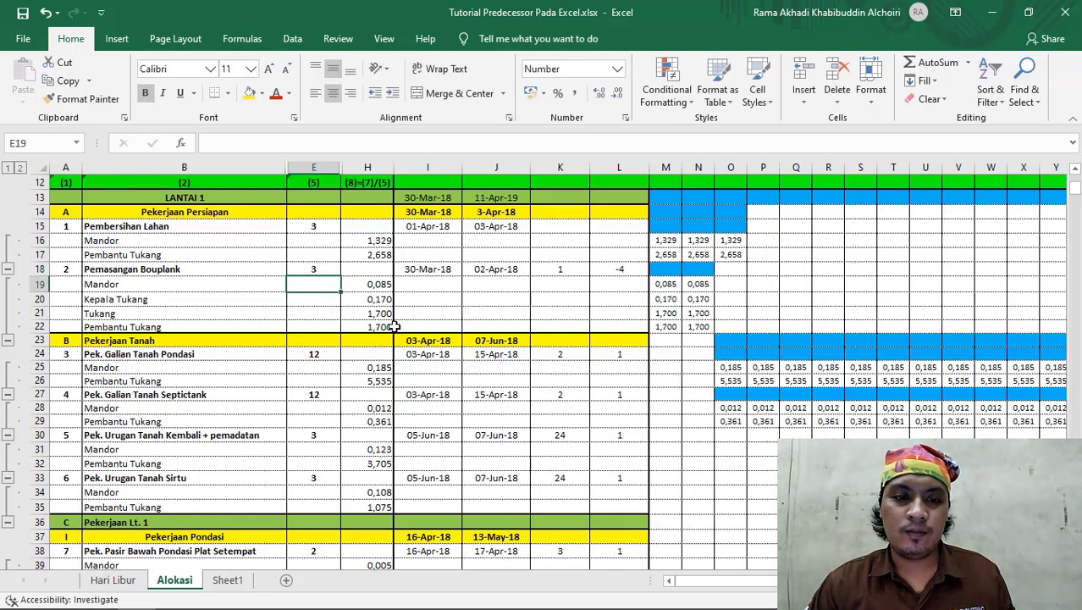
Step: Set the Jeda Hari of Pemasangan Bouplank to 1
{"action": "left_click", "coordinate": [618, 269]}
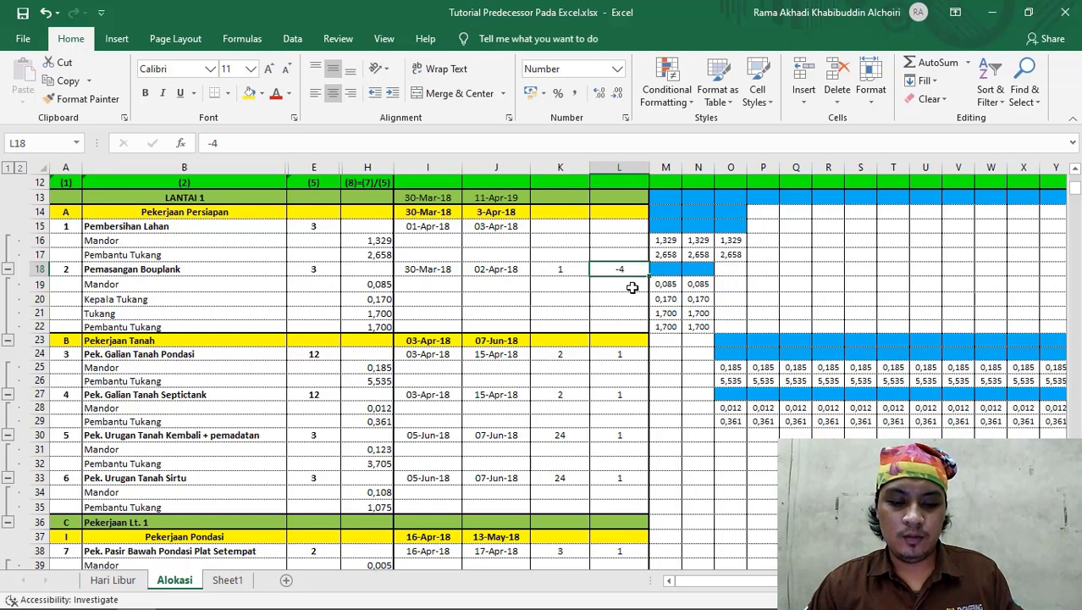
{"action": "type", "text": "1"}
{"action": "key", "text": "Return"}
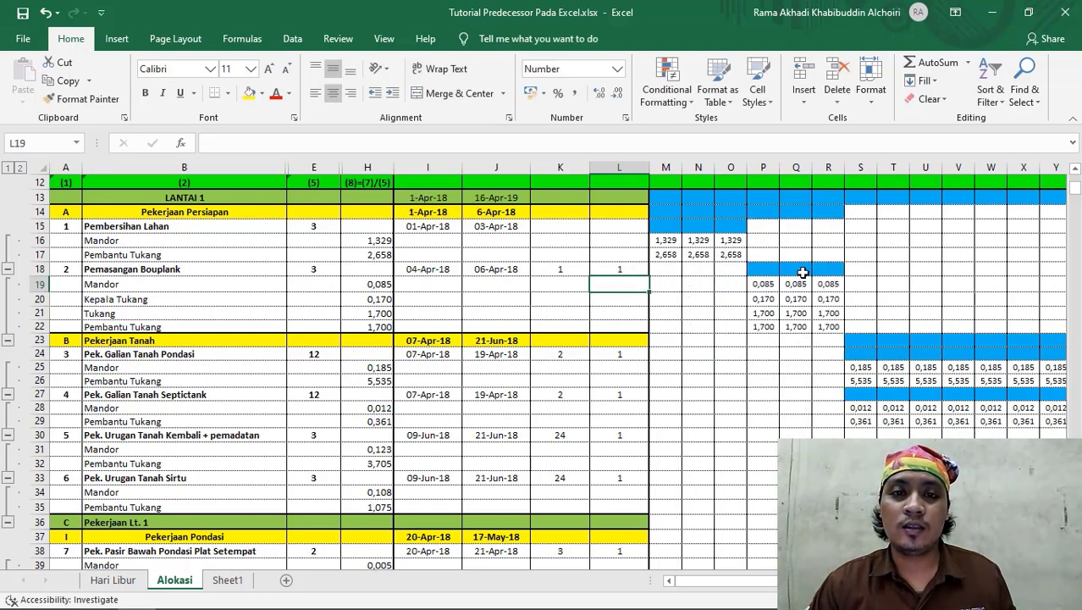
Step: Set the durations of Pek. Galian Tanah Pondasi and Pek. Galian Tanah Septictank to 3 days each
{"action": "scroll", "coordinate": [552, 343], "scroll_direction": "down", "scroll_amount": 1}
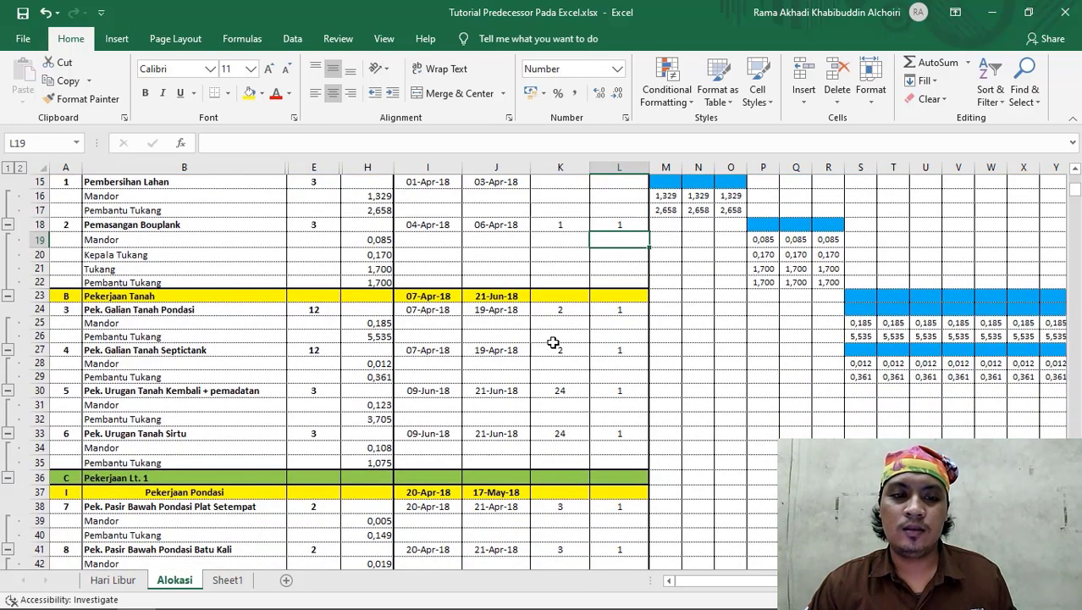
{"action": "left_click", "coordinate": [314, 311]}
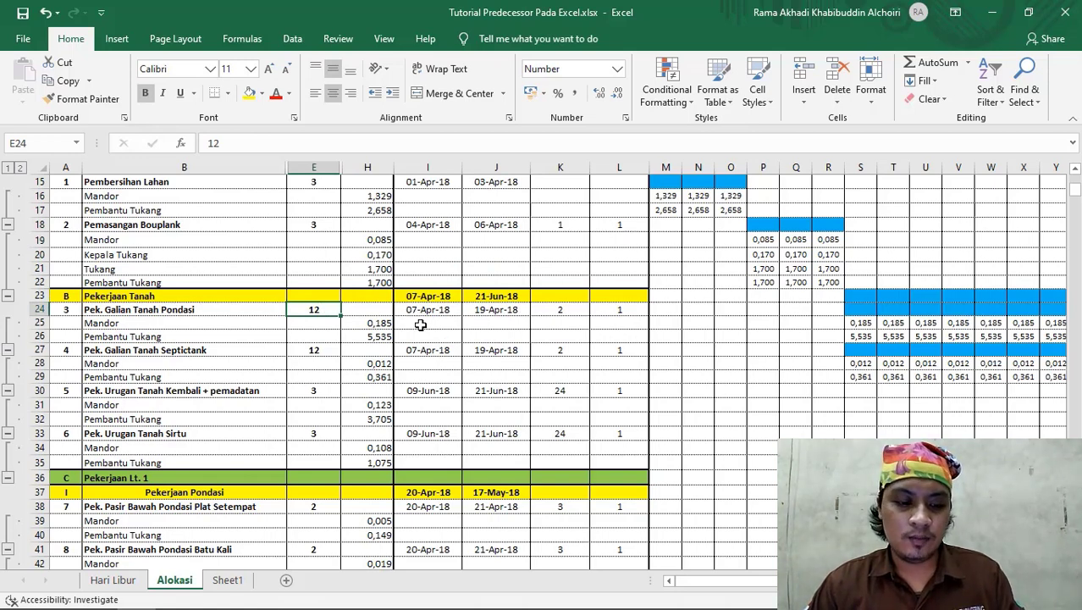
{"action": "type", "text": "3"}
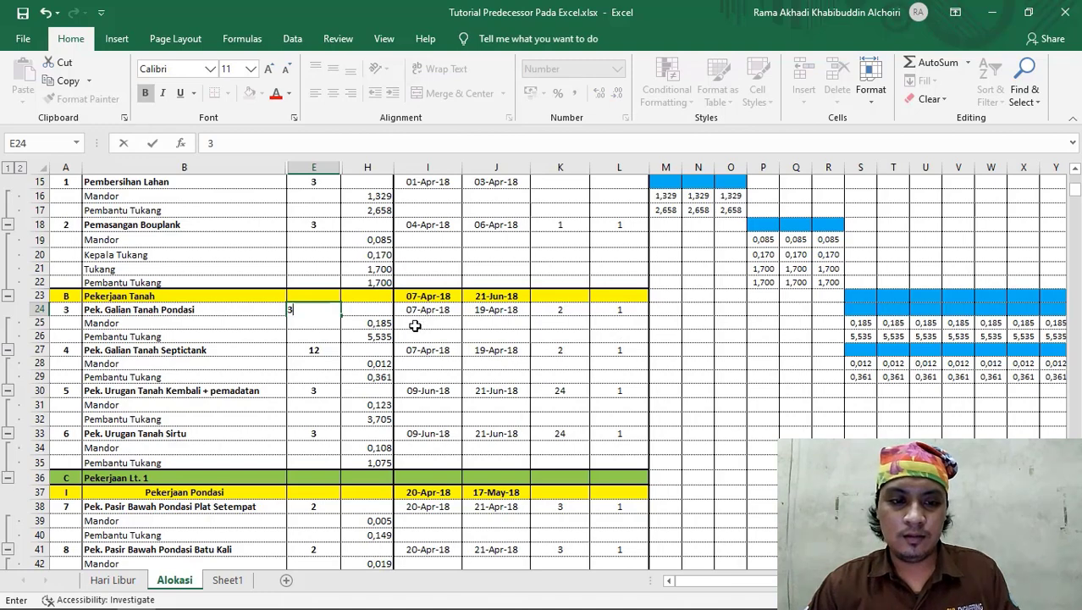
{"action": "key", "text": "Return"}
{"action": "left_click", "coordinate": [315, 350]}
{"action": "type", "text": "3"}
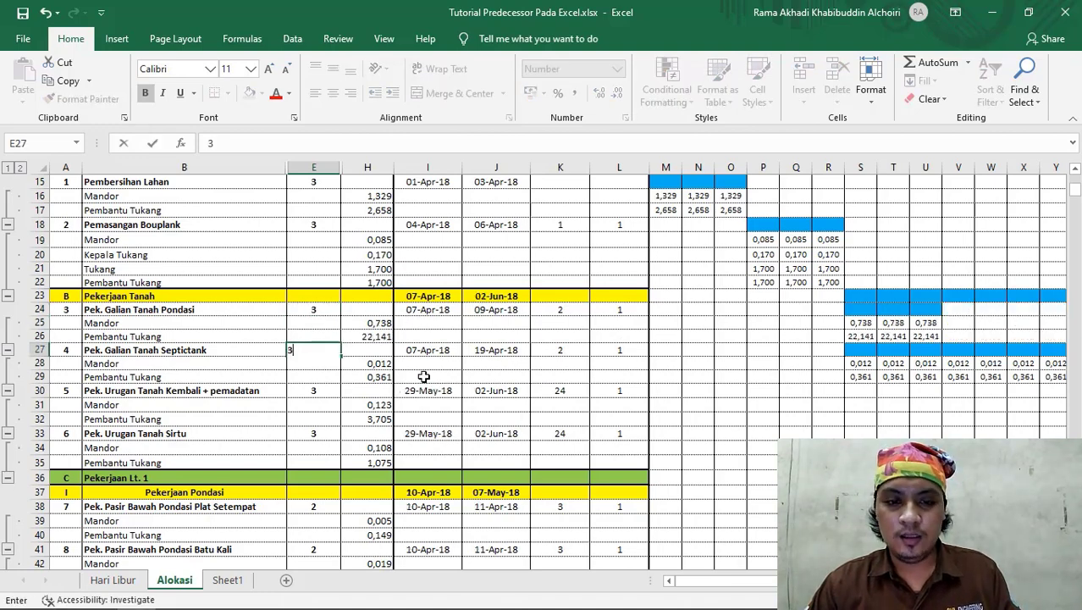
{"action": "key", "text": "Return"}
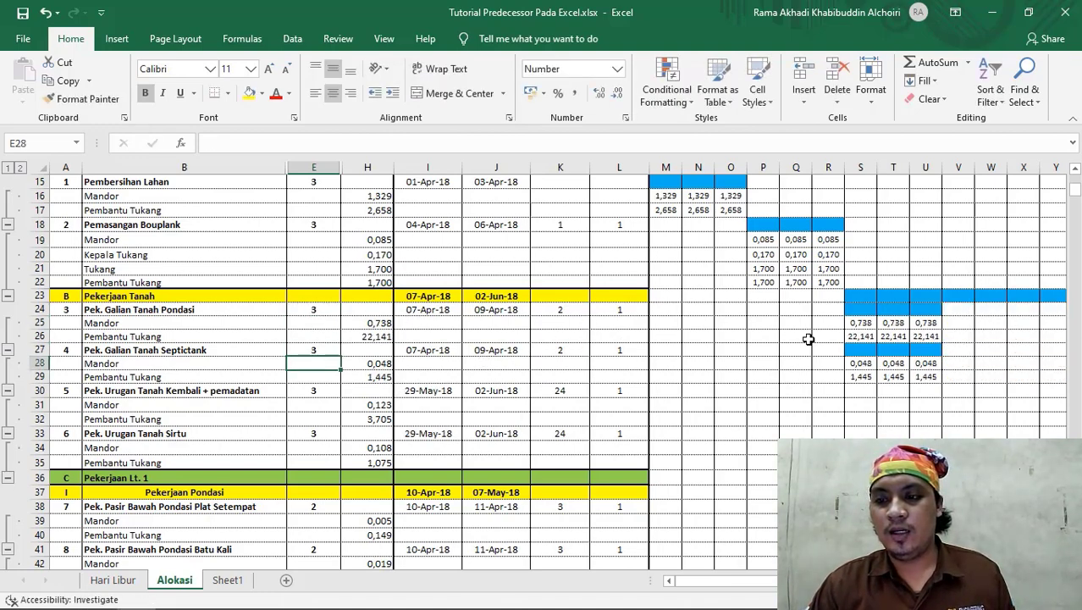
Step: Set the durations of Pek. Galian Tanah Septictank and Pek. Galian Tanah Pondasi to 5 days each
{"action": "scroll", "coordinate": [914, 328], "scroll_direction": "down", "scroll_amount": 2}
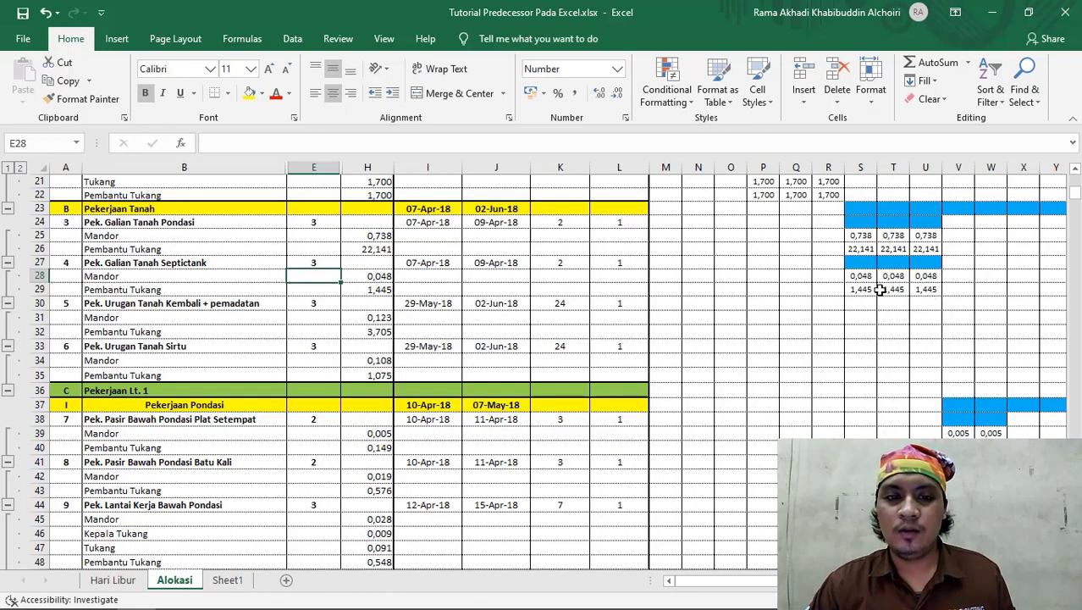
{"action": "left_click", "coordinate": [314, 262]}
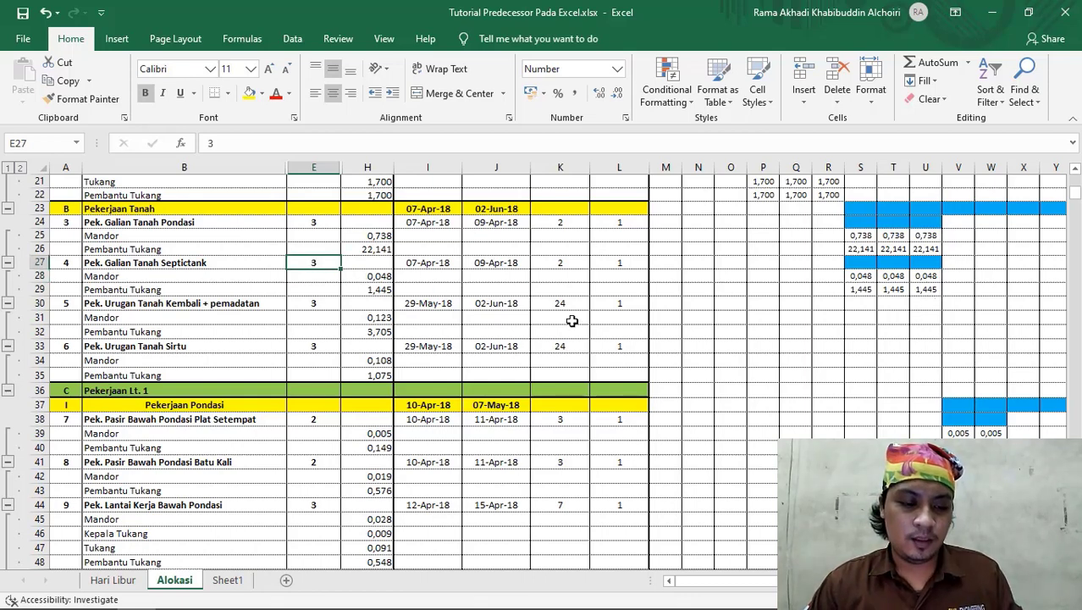
{"action": "type", "text": "5"}
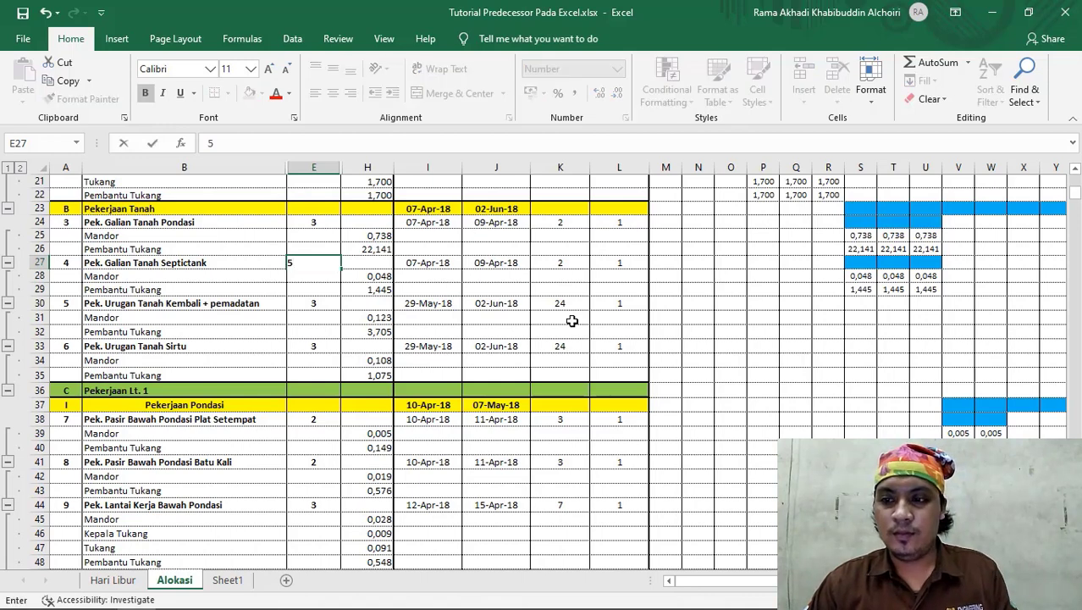
{"action": "key", "text": "Return"}
{"action": "left_click", "coordinate": [329, 218]}
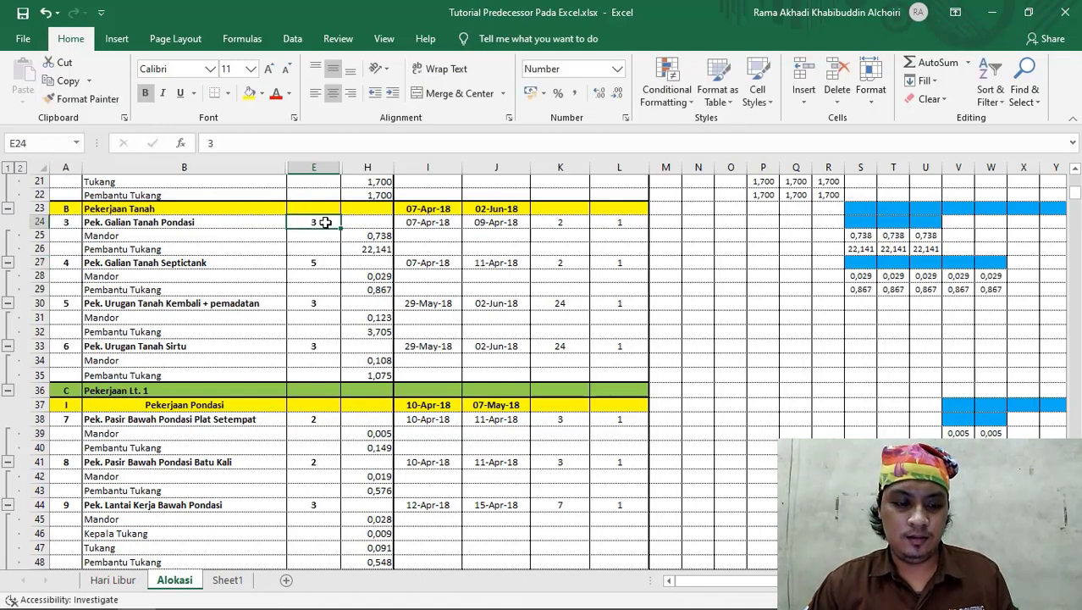
{"action": "type", "text": "5"}
{"action": "key", "text": "Return"}
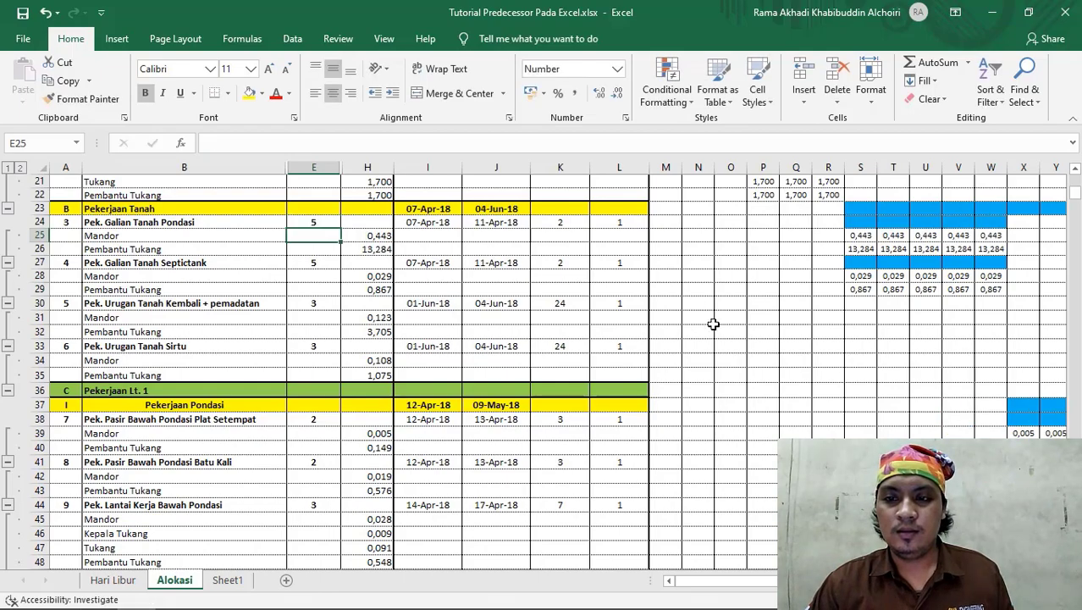
Step: Set the predecessor of Pek. Galian Tanah Pondasi to task 1
{"action": "scroll", "coordinate": [558, 348], "scroll_direction": "up", "scroll_amount": 2}
{"action": "left_click", "coordinate": [558, 311]}
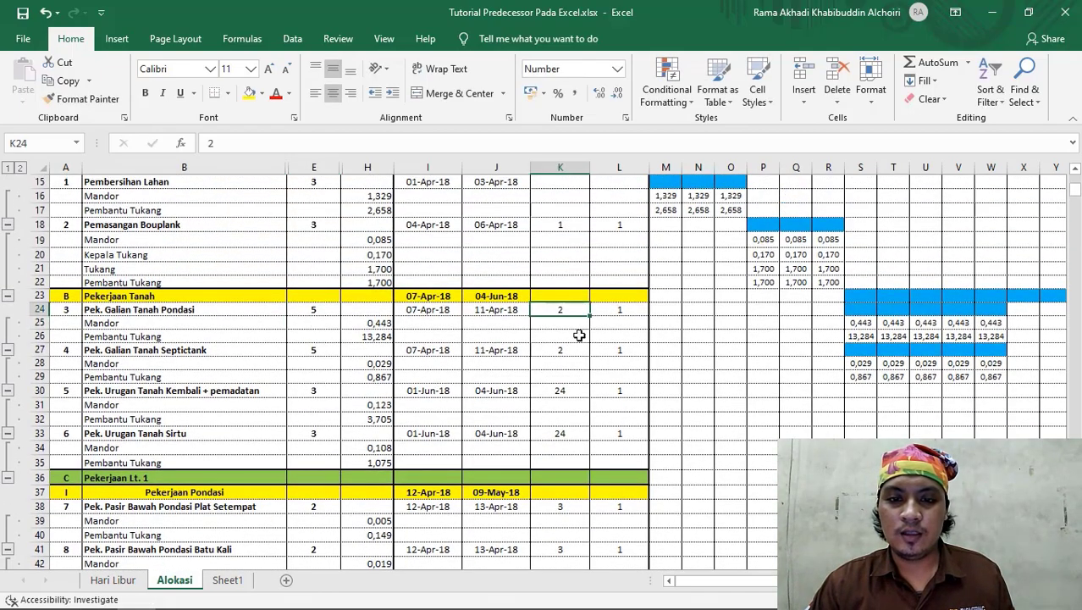
{"action": "scroll", "coordinate": [588, 349], "scroll_direction": "up", "scroll_amount": 3}
{"action": "scroll", "coordinate": [588, 351], "scroll_direction": "down", "scroll_amount": 1}
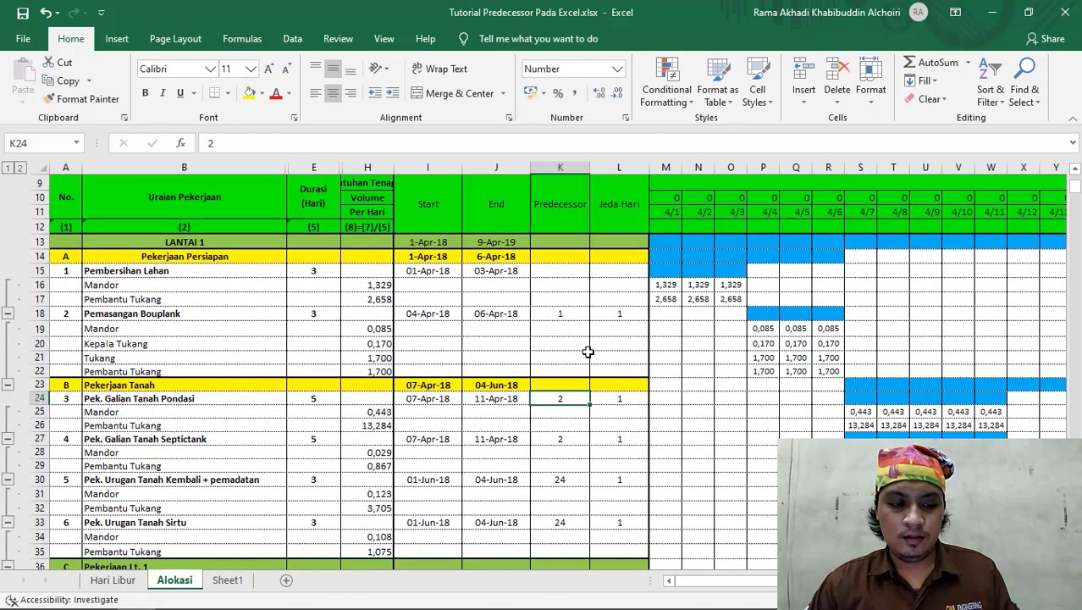
{"action": "type", "text": "1"}
{"action": "key", "text": "Return"}
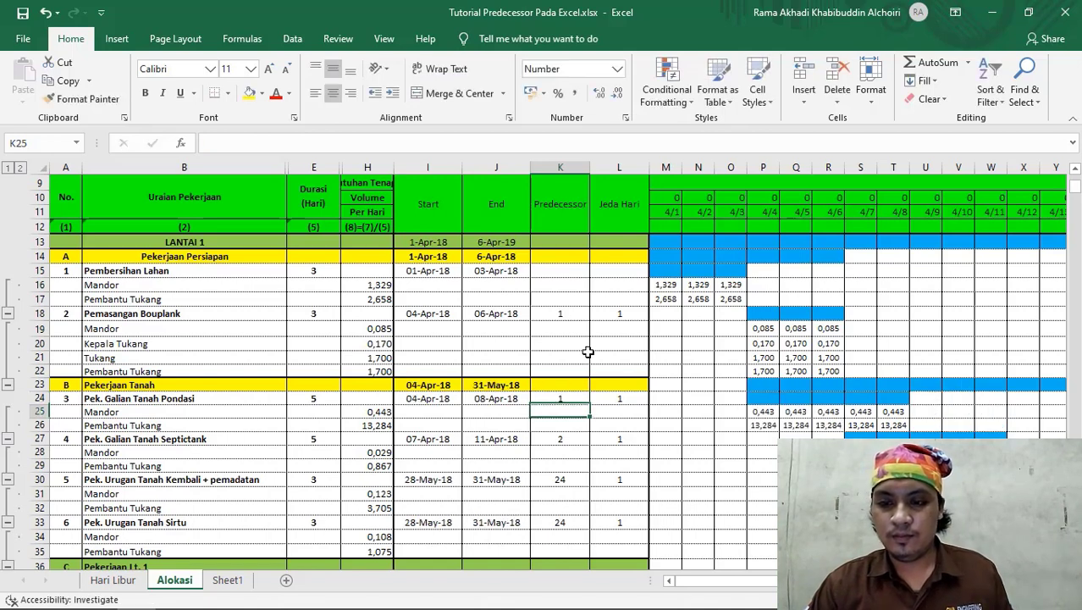
Step: Set the predecessor of Pek. Galian Tanah Pondasi to task 2 and that of Pek. Galian Tanah Septictank to task 3
{"action": "left_click", "coordinate": [570, 395]}
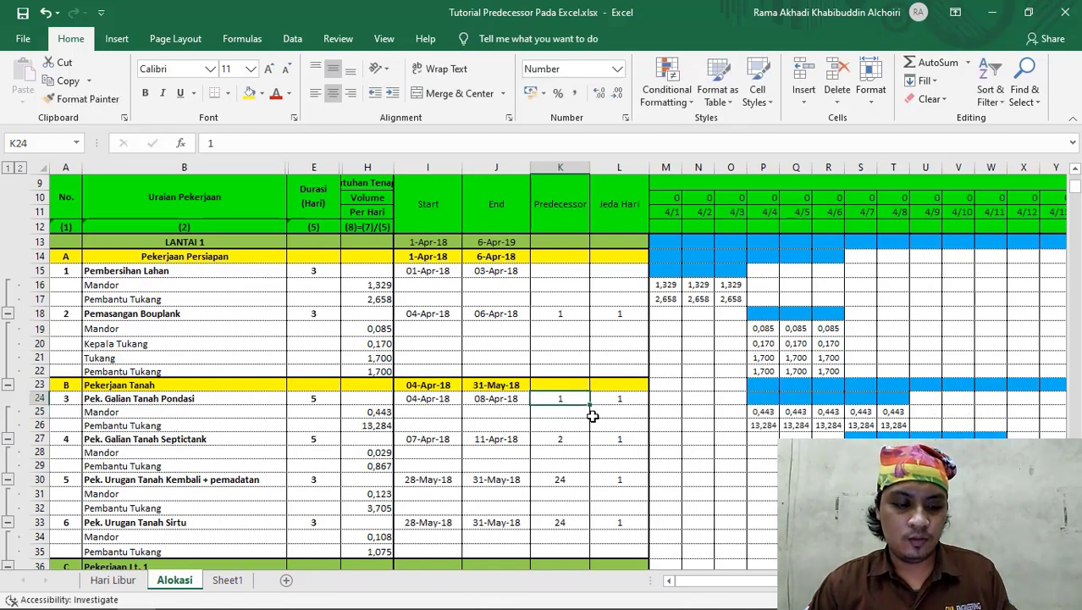
{"action": "type", "text": "2"}
{"action": "key", "text": "Return"}
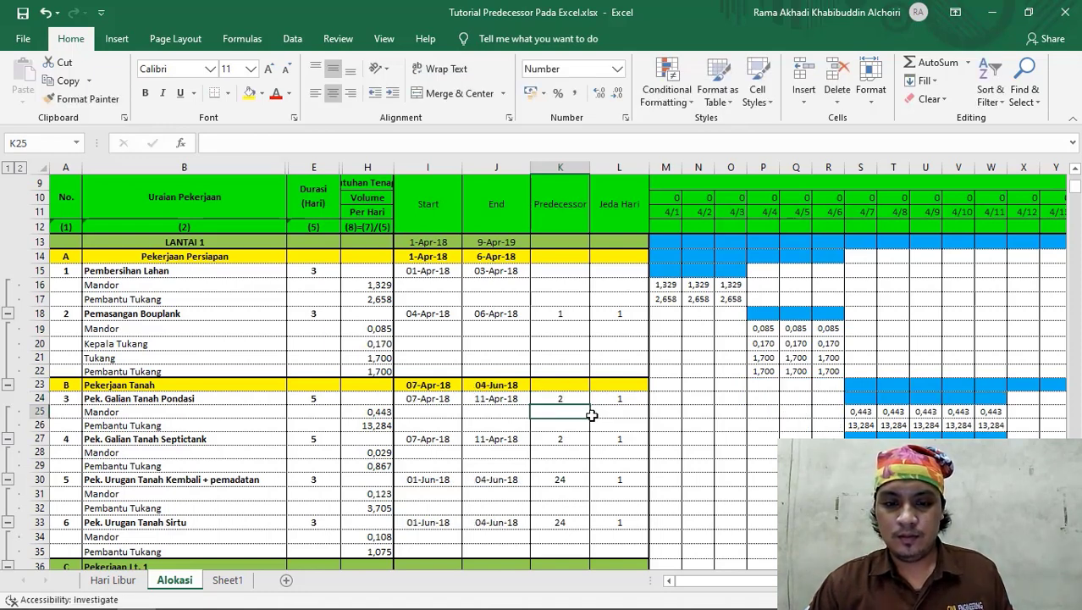
{"action": "left_click", "coordinate": [562, 437]}
{"action": "type", "text": "3"}
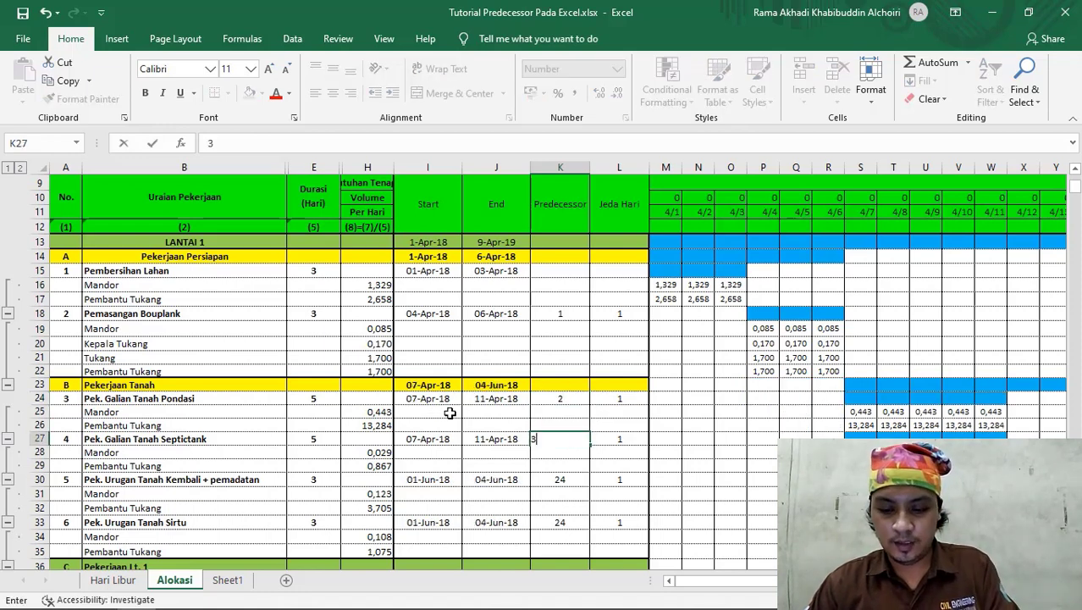
{"action": "key", "text": "Return"}
Step: Examine the rescheduled daily labour allocations and the formulas behind them in the Pembersihan Lahan and Pemasangan Bouplank rows
{"action": "scroll", "coordinate": [788, 403], "scroll_direction": "down", "scroll_amount": 2}
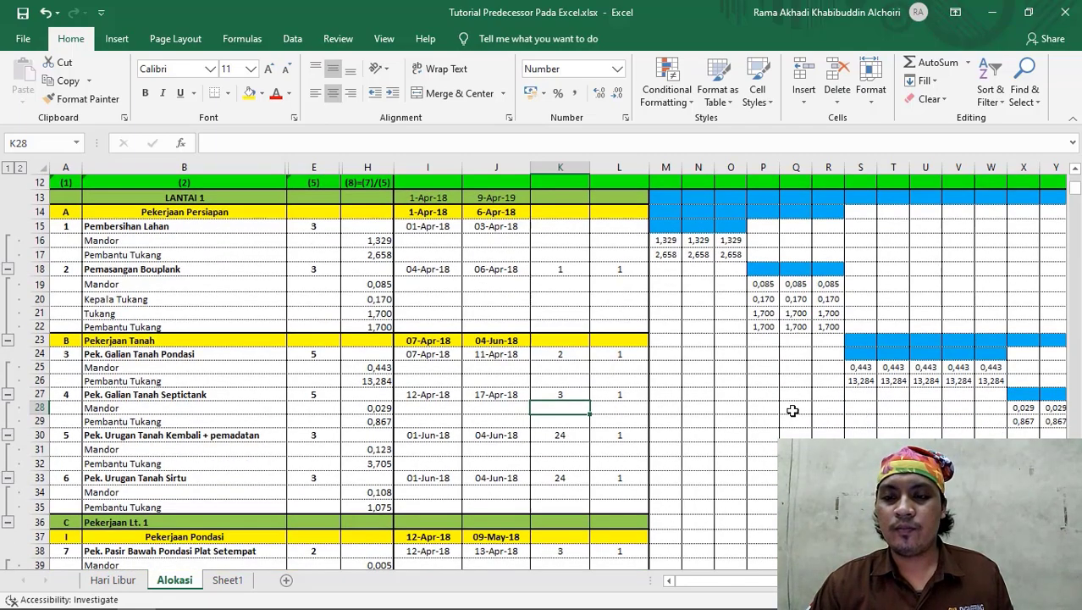
{"action": "mouse_move", "coordinate": [769, 581]}
{"action": "left_mouse_down"}
{"action": "mouse_move", "coordinate": [791, 581]}
{"action": "mouse_move", "coordinate": [767, 582]}
{"action": "left_mouse_up"}
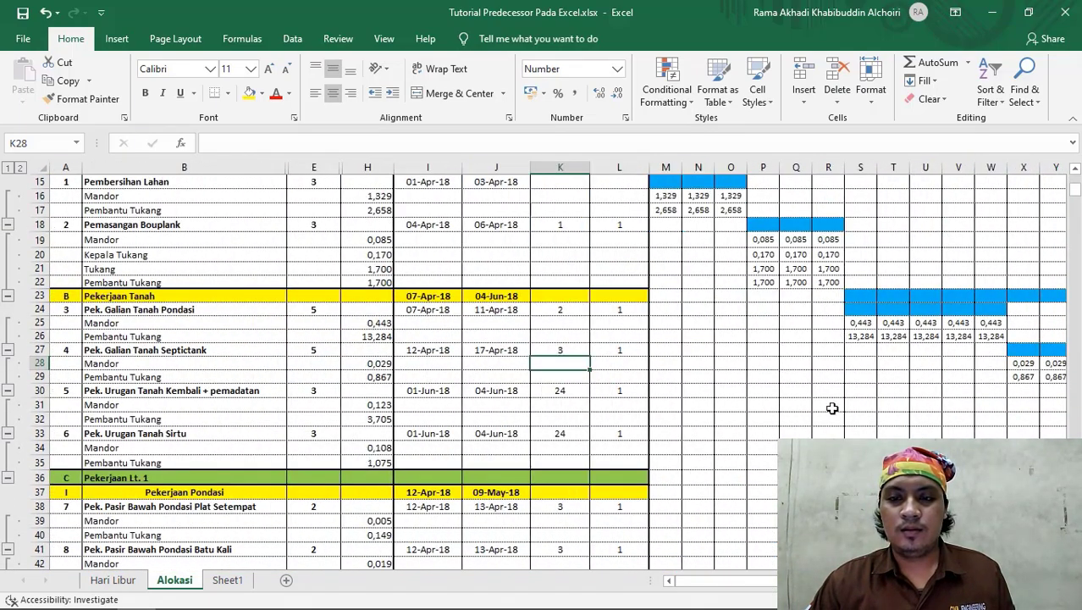
{"action": "scroll", "coordinate": [815, 398], "scroll_direction": "up", "scroll_amount": 2}
{"action": "scroll", "coordinate": [816, 398], "scroll_direction": "up", "scroll_amount": 1}
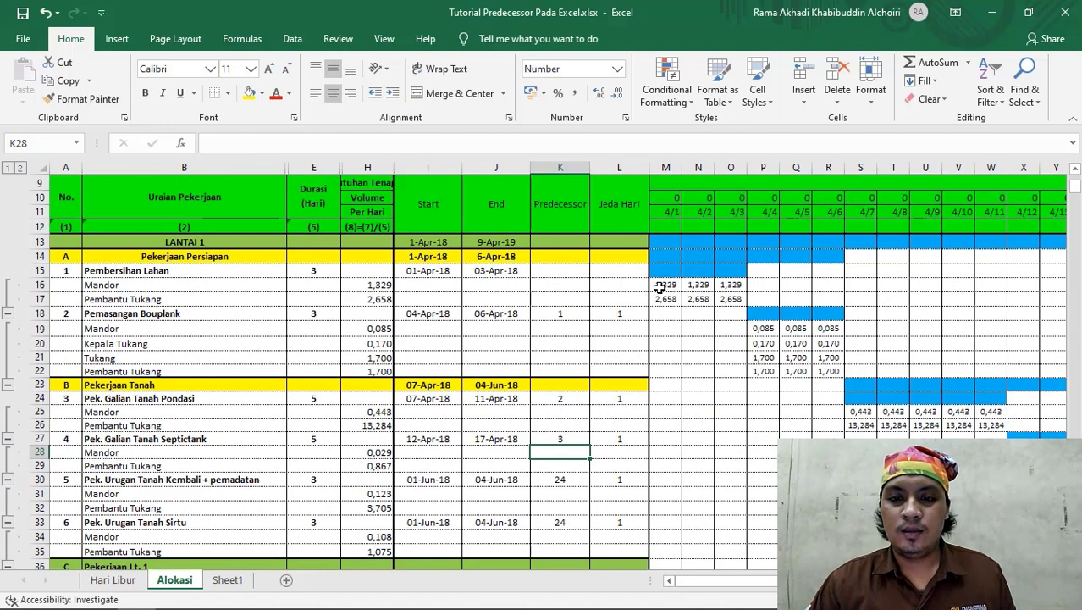
{"action": "left_click_drag", "start_coordinate": [658, 288], "coordinate": [837, 377]}
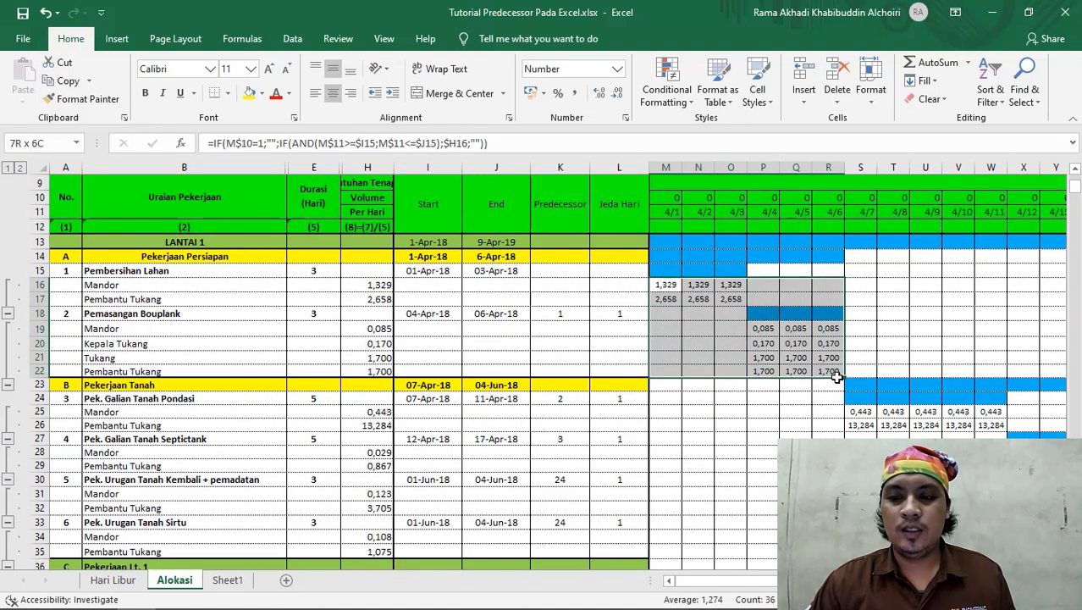
{"action": "left_click", "coordinate": [796, 343]}
{"action": "left_click", "coordinate": [796, 370]}
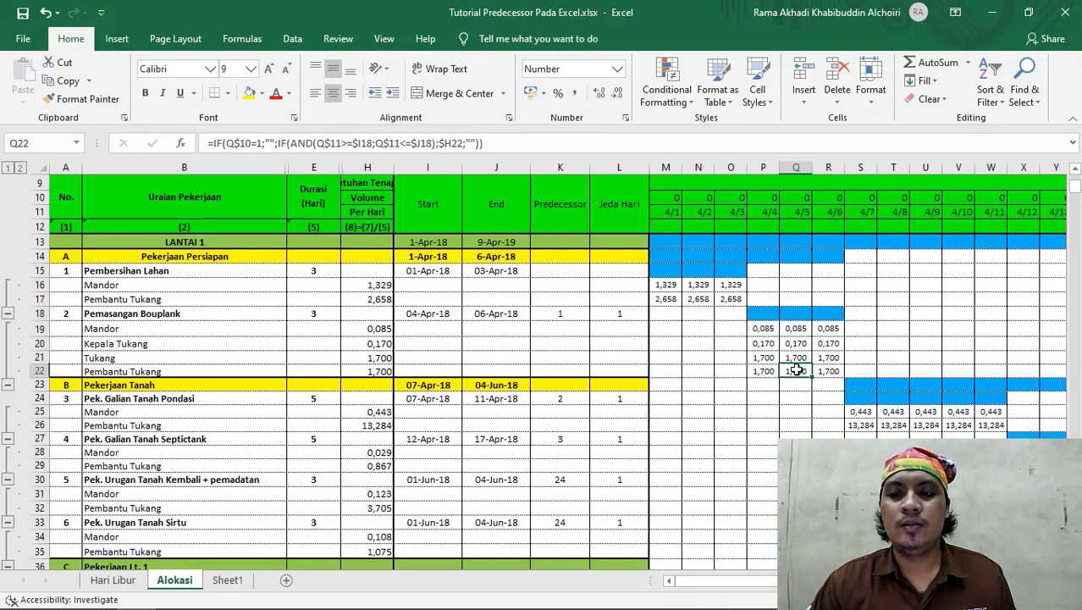
{"action": "left_click", "coordinate": [830, 343]}
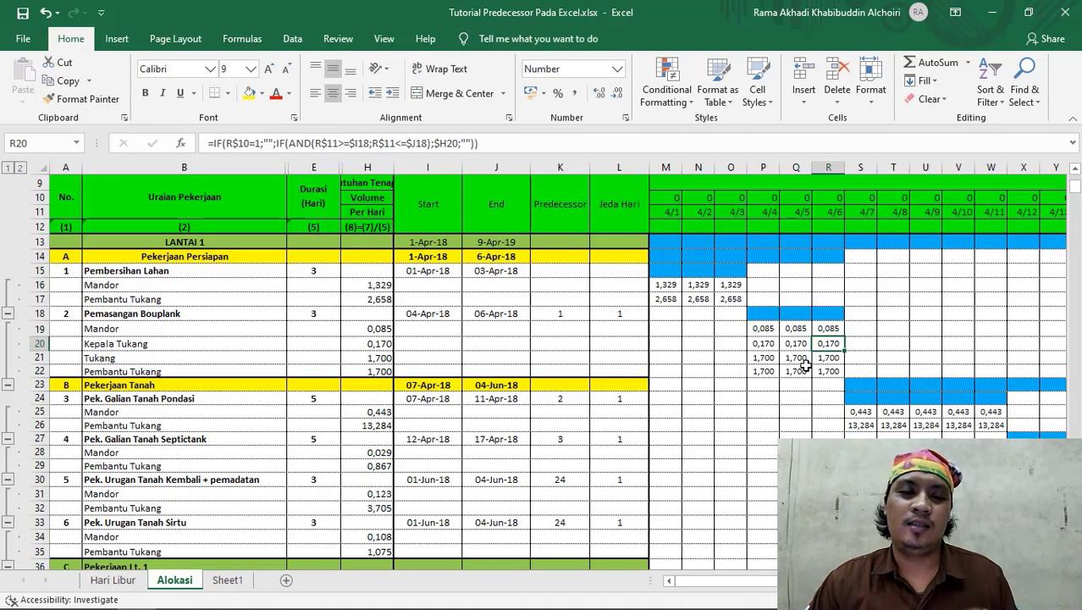
{"action": "left_click", "coordinate": [665, 342]}
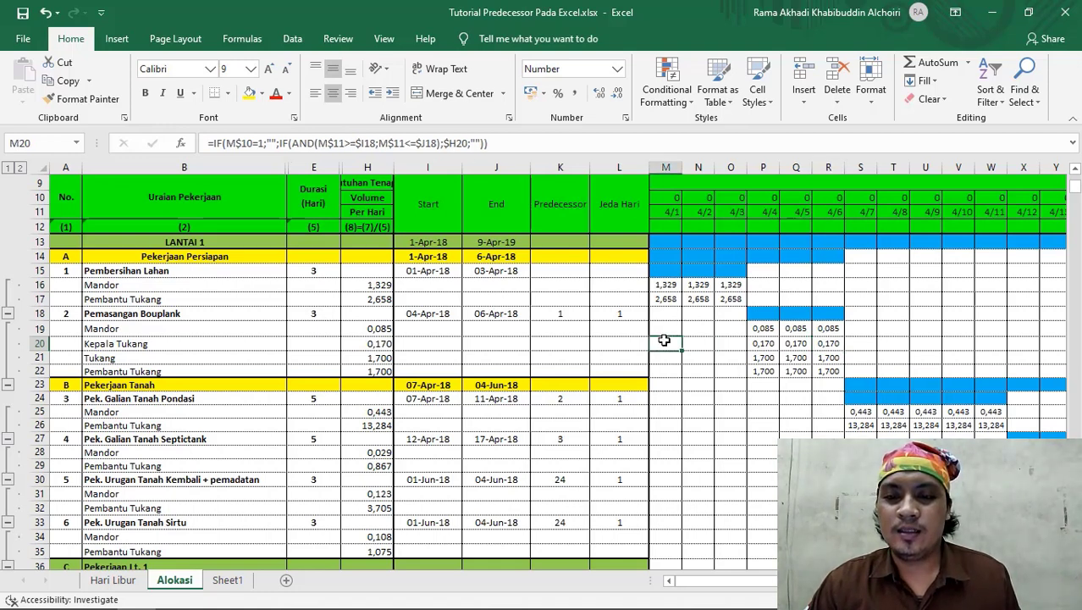
{"action": "left_click", "coordinate": [662, 327]}
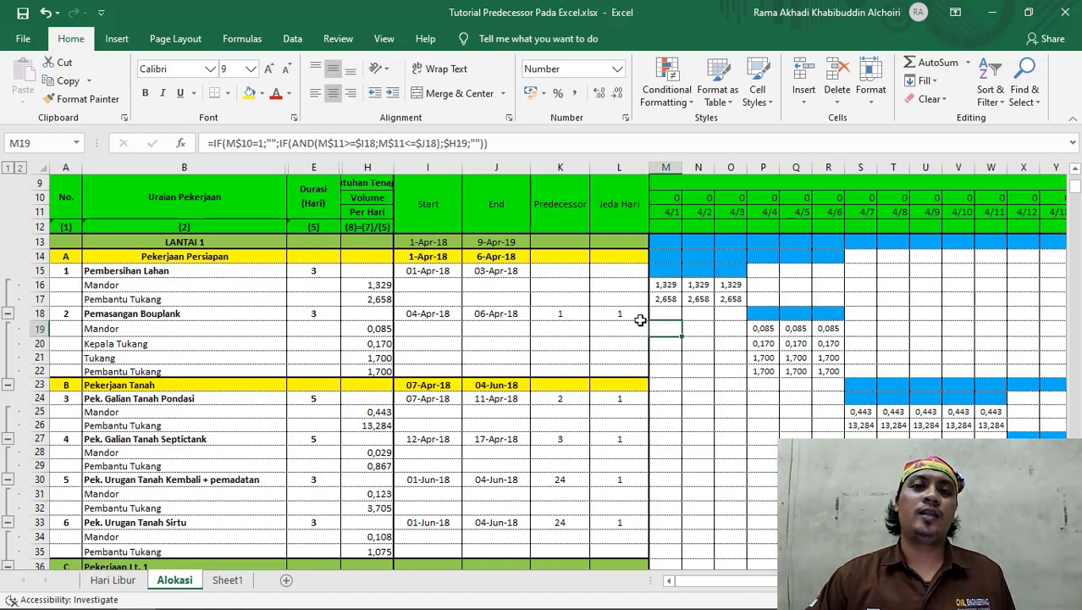